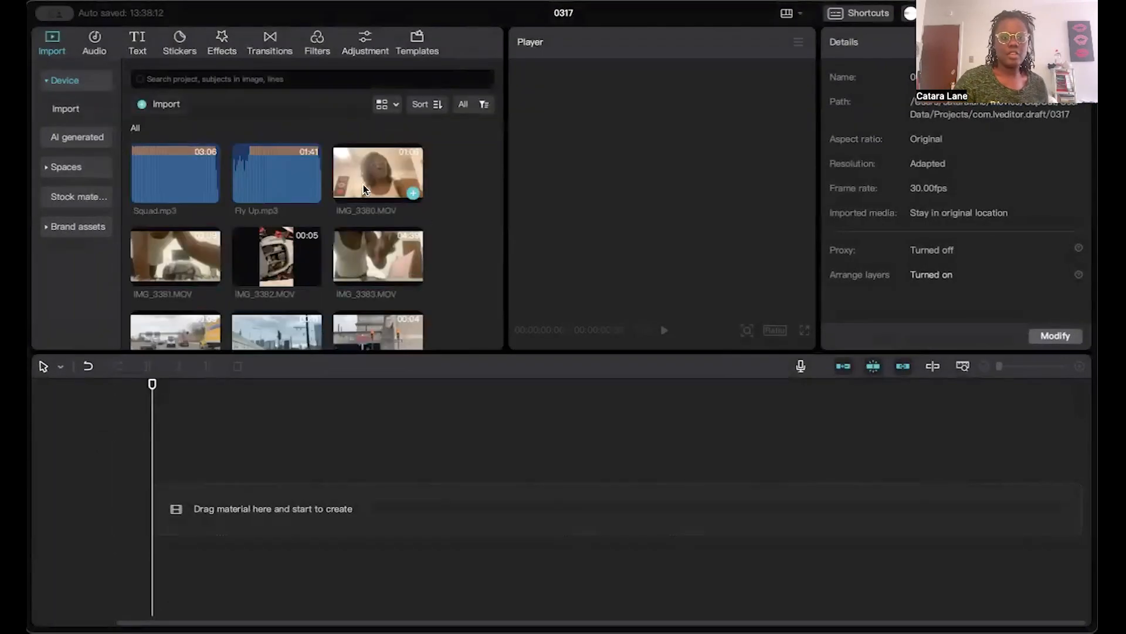
Step: Place IMG_3380.MOV at the start of the timeline, followed by all the remaining video clips through IMG_3430.MOV
{"action": "left_click_drag", "start_coordinate": [364, 179], "coordinate": [151, 516]}
{"action": "scroll", "coordinate": [283, 209], "scroll_direction": "down", "scroll_amount": 10}
{"action": "scroll", "coordinate": [282, 209], "scroll_direction": "up", "scroll_amount": 15}
{"action": "left_click_drag", "start_coordinate": [125, 248], "coordinate": [460, 244]}
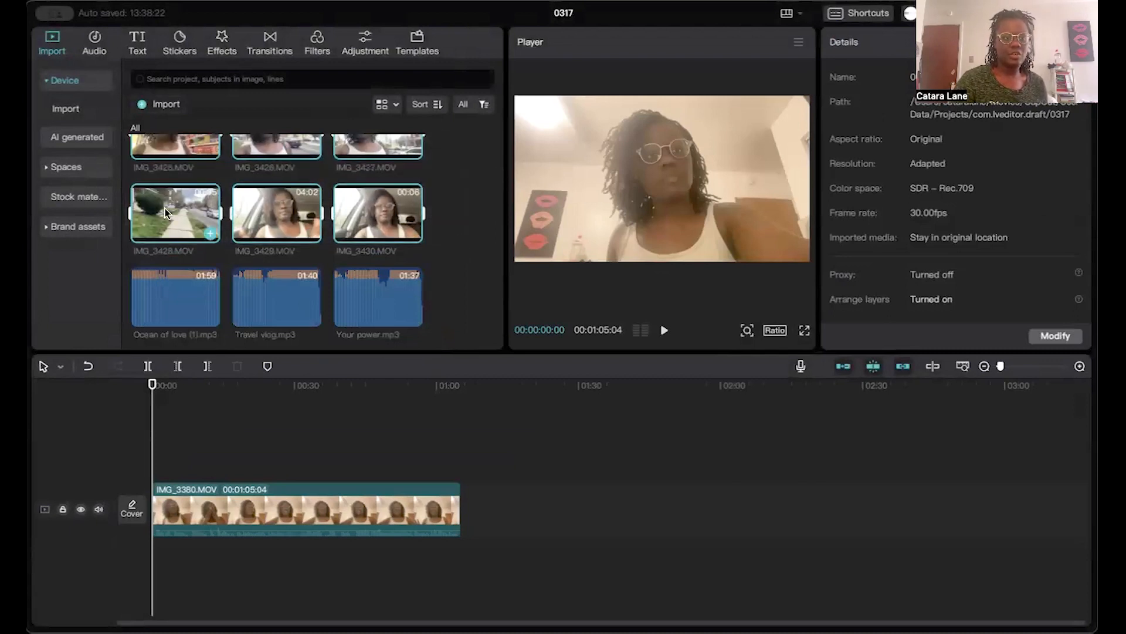
{"action": "left_click_drag", "start_coordinate": [163, 205], "coordinate": [459, 511]}
{"action": "scroll", "coordinate": [677, 426], "scroll_direction": "right", "scroll_amount": 10}
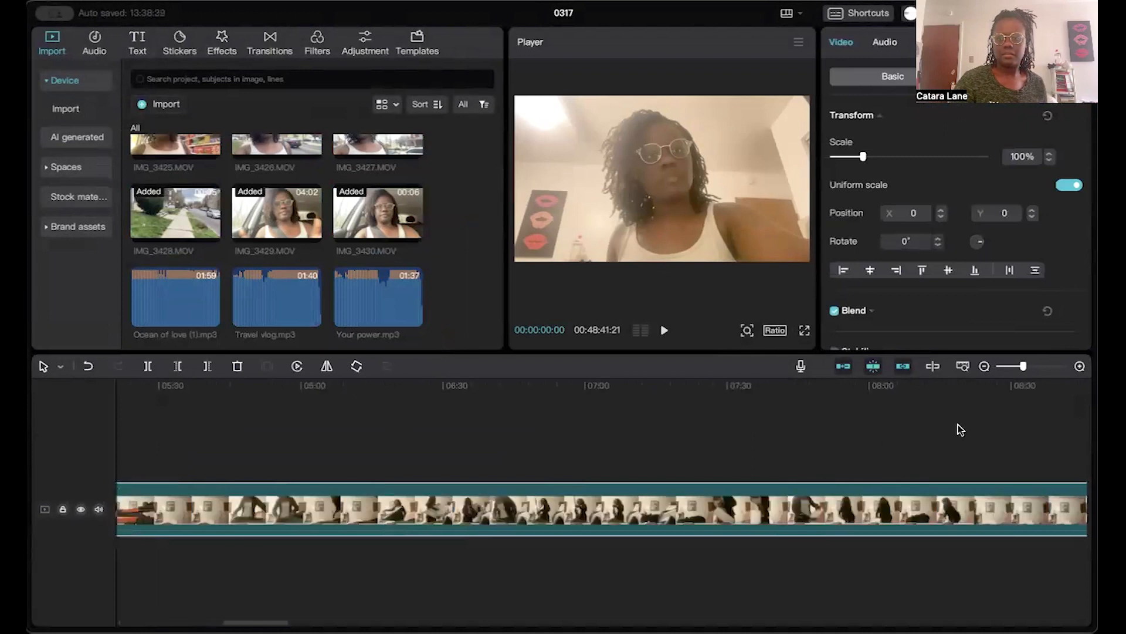
Step: Trim the first clip, IMG_3380.MOV, to a duration of 00:00:56:27
{"action": "scroll", "coordinate": [762, 449], "scroll_direction": "left", "scroll_amount": 10}
{"action": "left_click_drag", "start_coordinate": [1021, 367], "coordinate": [1004, 368]}
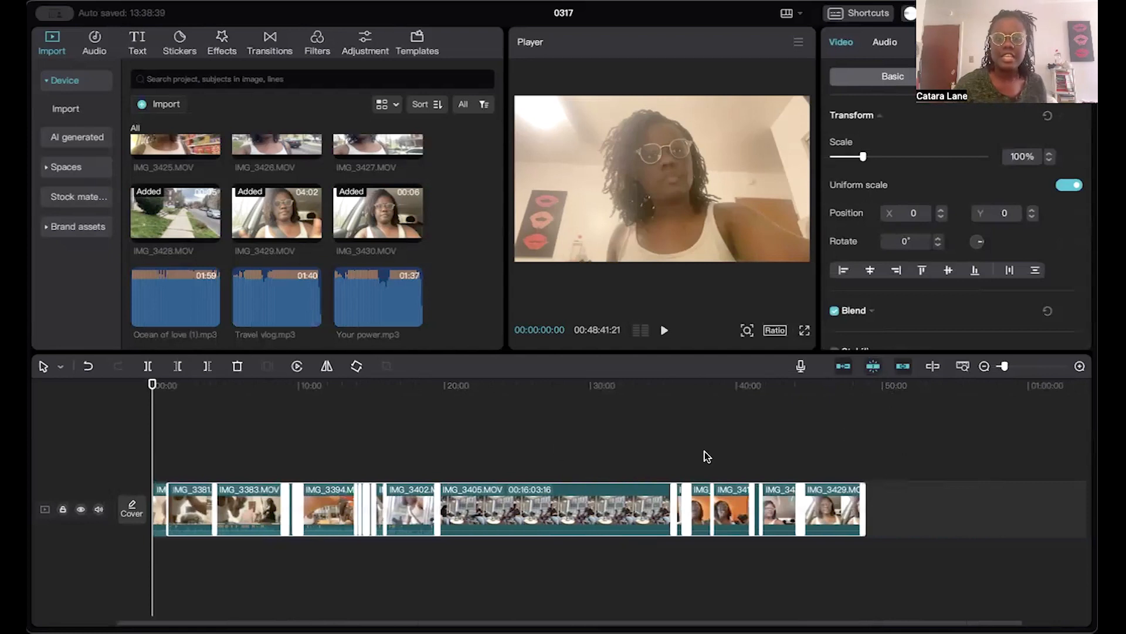
{"action": "left_click_drag", "start_coordinate": [1005, 369], "coordinate": [1008, 378]}
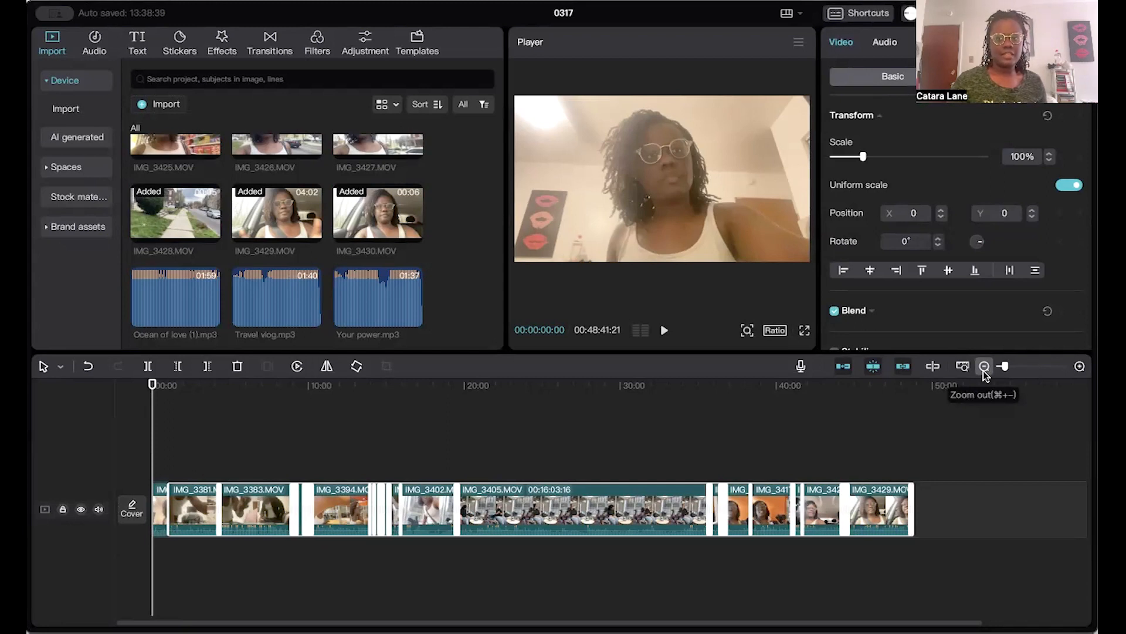
{"action": "left_click_drag", "start_coordinate": [1006, 367], "coordinate": [1006, 367]}
{"action": "left_click", "coordinate": [292, 426]}
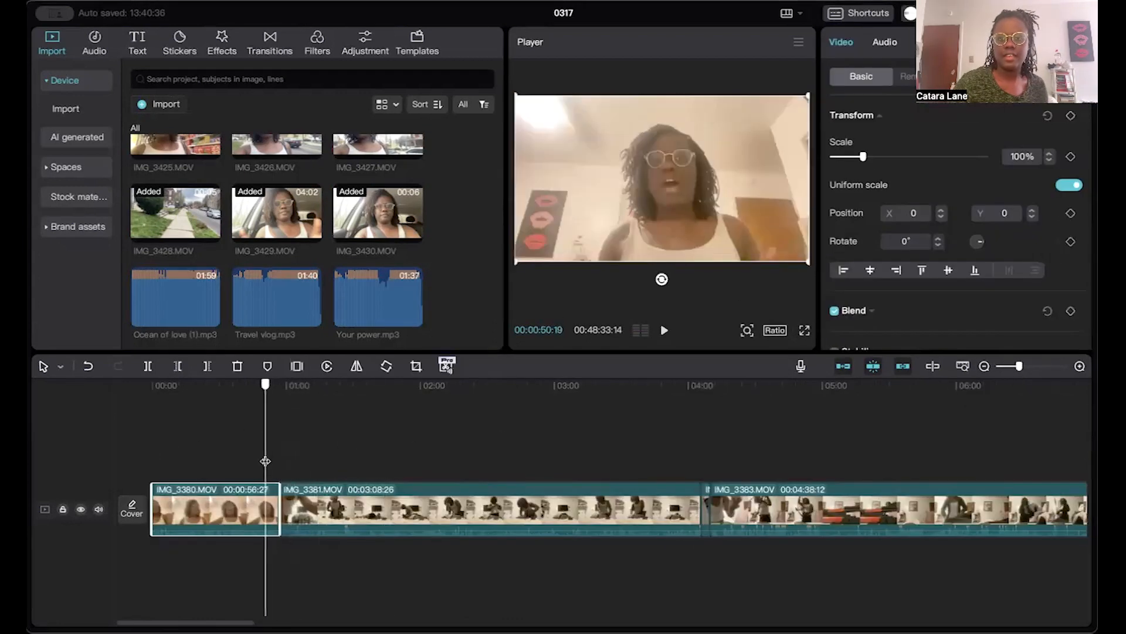
{"action": "left_click_drag", "start_coordinate": [314, 529], "coordinate": [299, 531]}
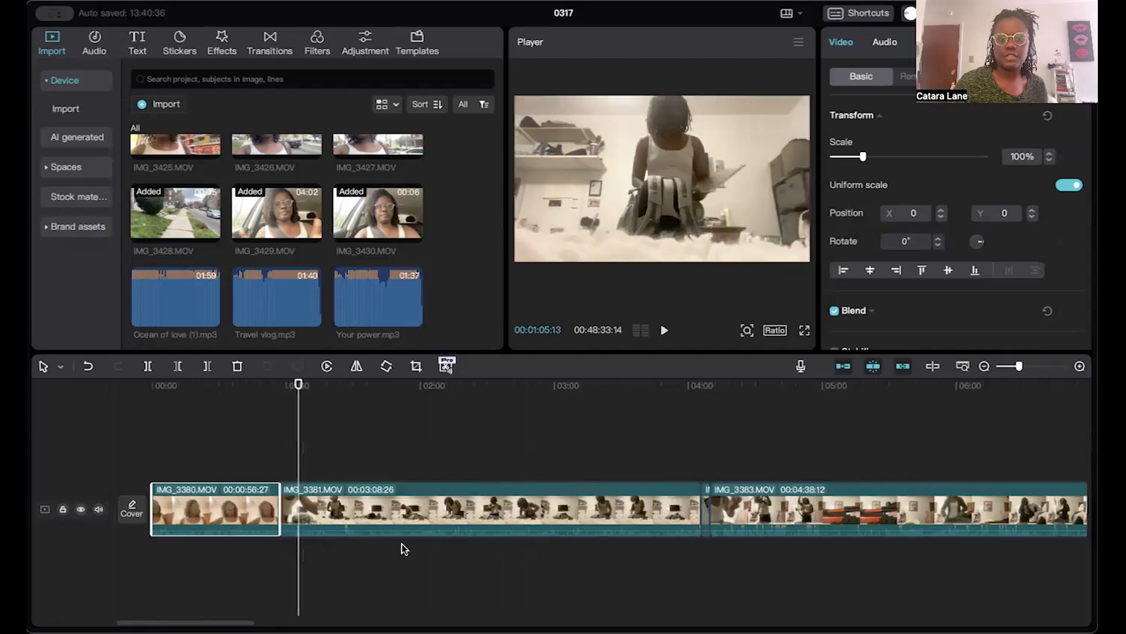
Step: Set the playback speed of IMG_3381.MOV to 3.8x
{"action": "left_click", "coordinate": [397, 505]}
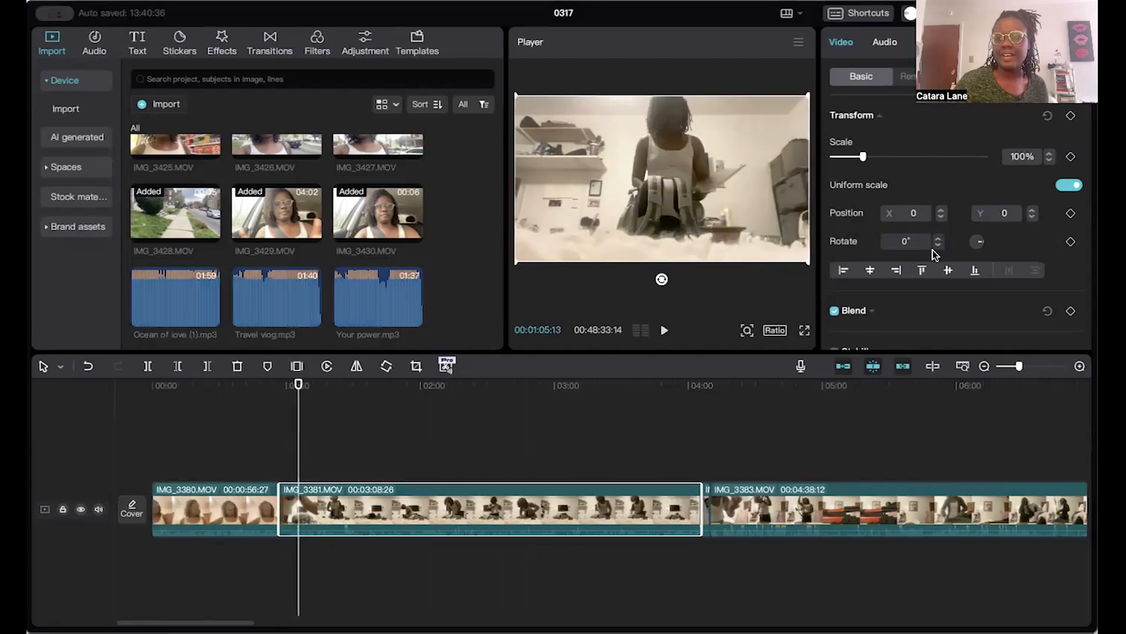
{"action": "scroll", "coordinate": [933, 250], "scroll_direction": "down", "scroll_amount": 5}
{"action": "scroll", "coordinate": [933, 250], "scroll_direction": "down", "scroll_amount": 3}
{"action": "scroll", "coordinate": [933, 250], "scroll_direction": "up", "scroll_amount": 8}
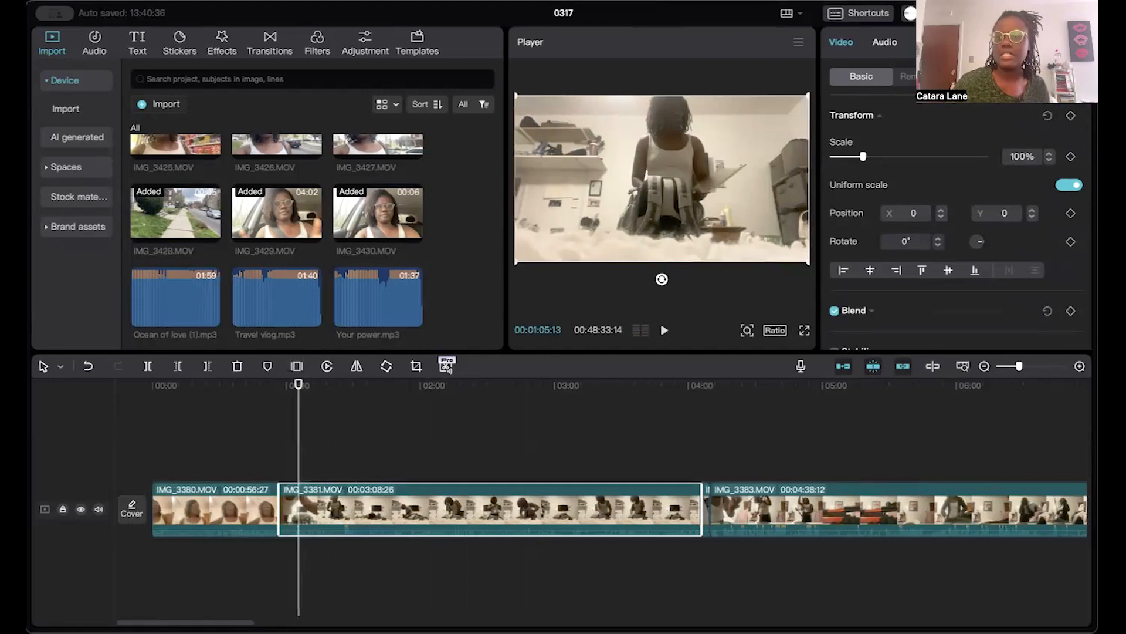
{"action": "left_click", "coordinate": [929, 42]}
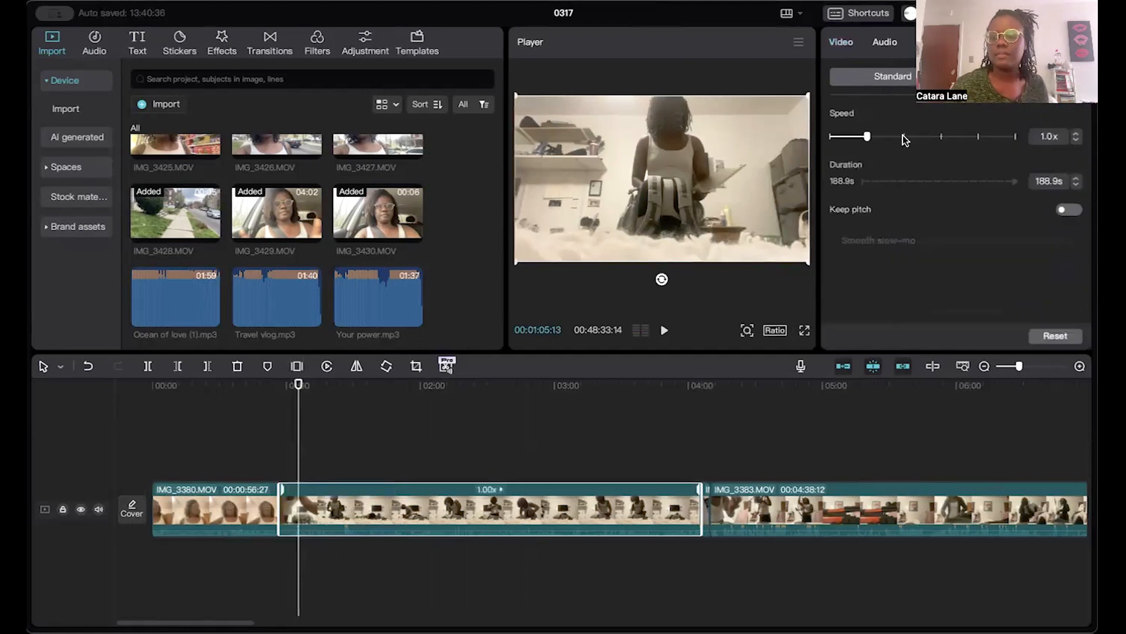
{"action": "left_click_drag", "start_coordinate": [872, 137], "coordinate": [926, 138]}
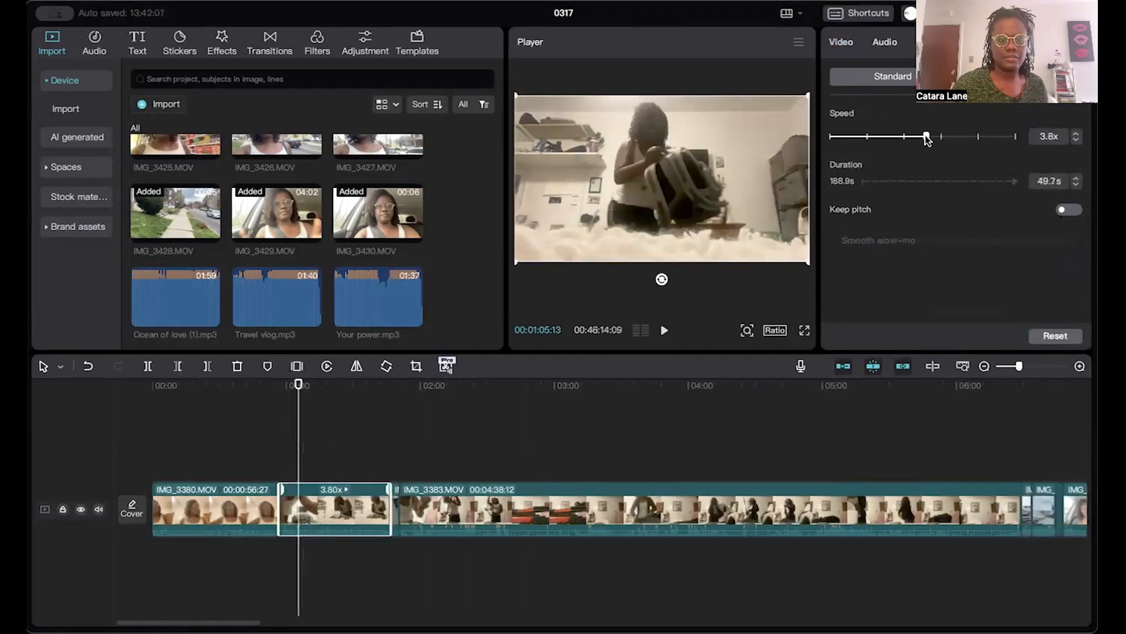
Step: Play back the cut into IMG_3381.MOV, and trim that clip and speed it up to 7.1x
{"action": "left_click", "coordinate": [277, 428]}
{"action": "left_click_drag", "start_coordinate": [300, 421], "coordinate": [274, 421]}
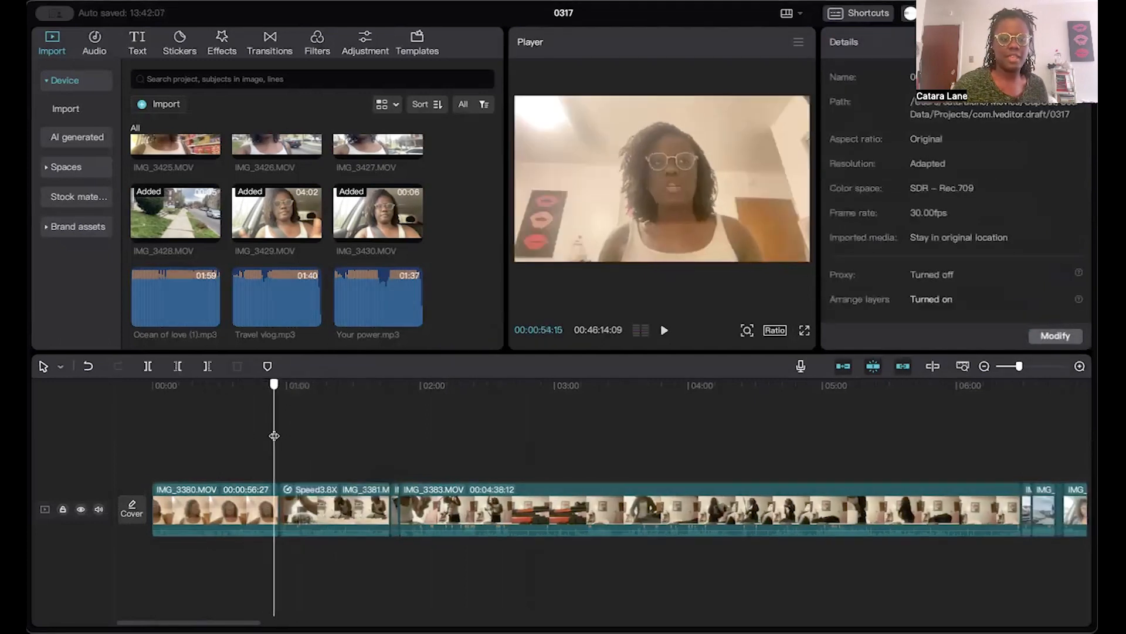
{"action": "left_click", "coordinate": [664, 331]}
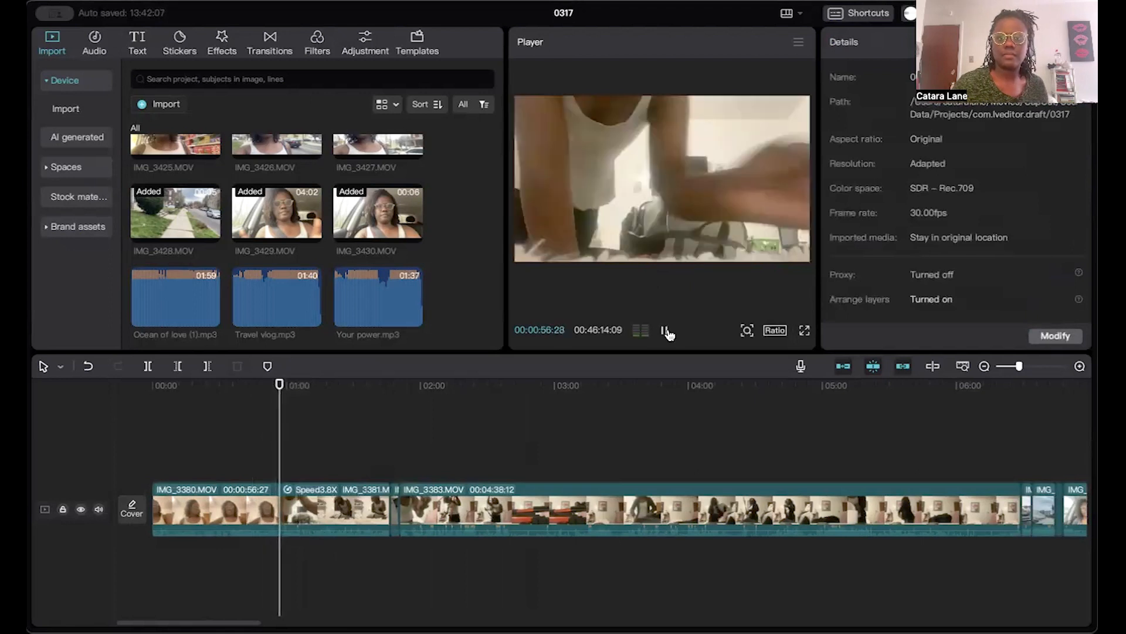
{"action": "left_click", "coordinate": [666, 330]}
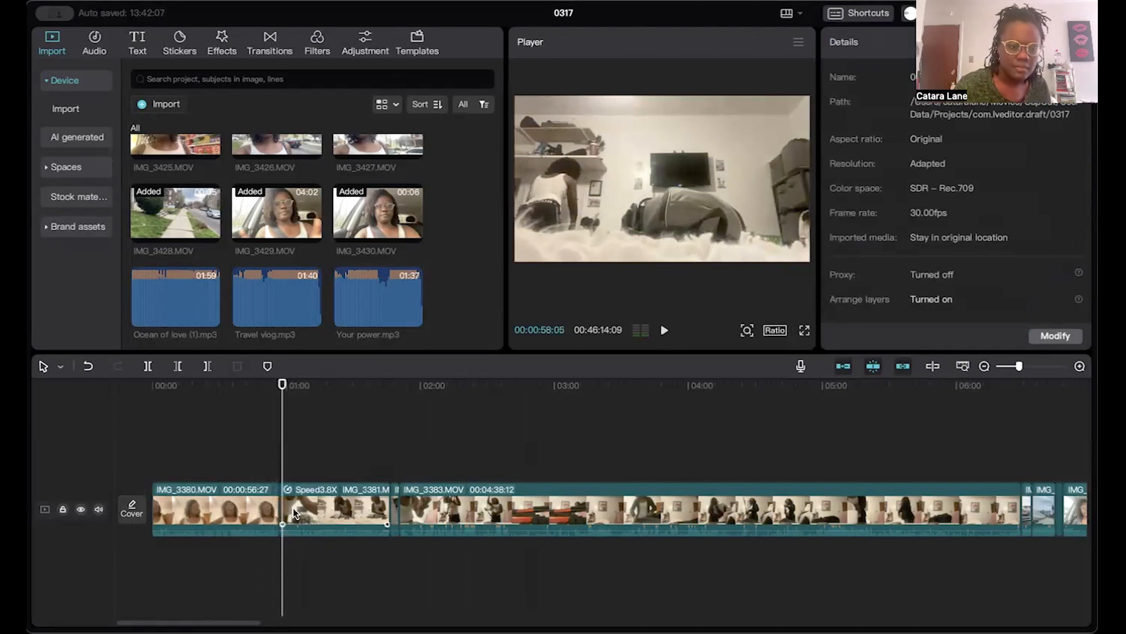
{"action": "left_click", "coordinate": [293, 508]}
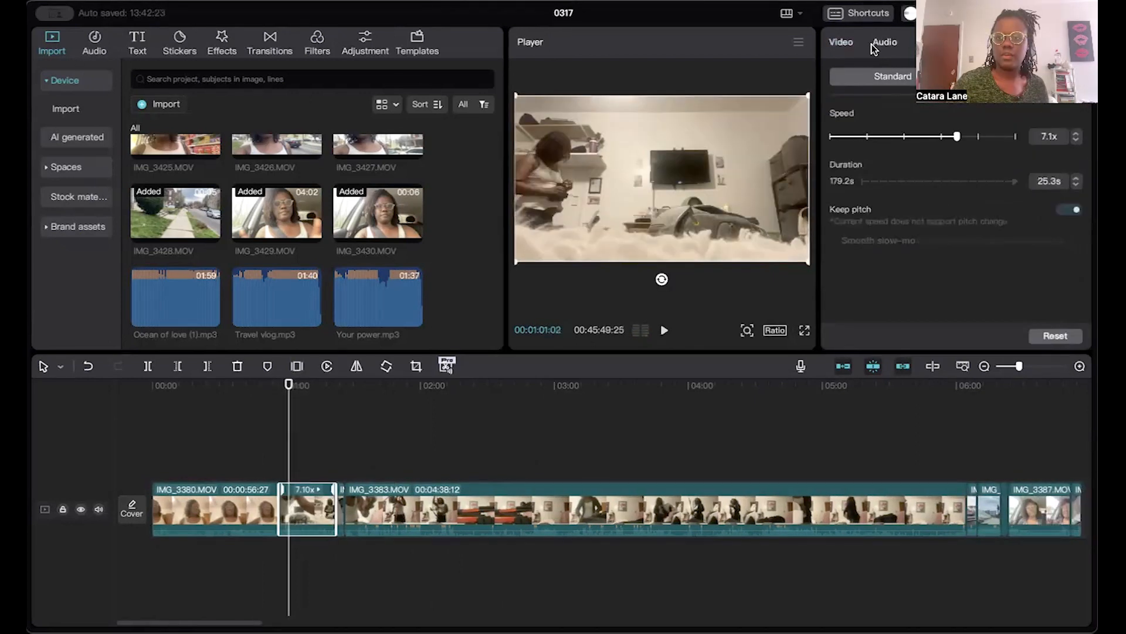
Step: Mute the audio of IMG_3381.MOV completely and play the result back
{"action": "left_click", "coordinate": [885, 43]}
{"action": "left_click_drag", "start_coordinate": [949, 157], "coordinate": [833, 157]}
{"action": "left_click", "coordinate": [664, 330]}
{"action": "left_click", "coordinate": [669, 333]}
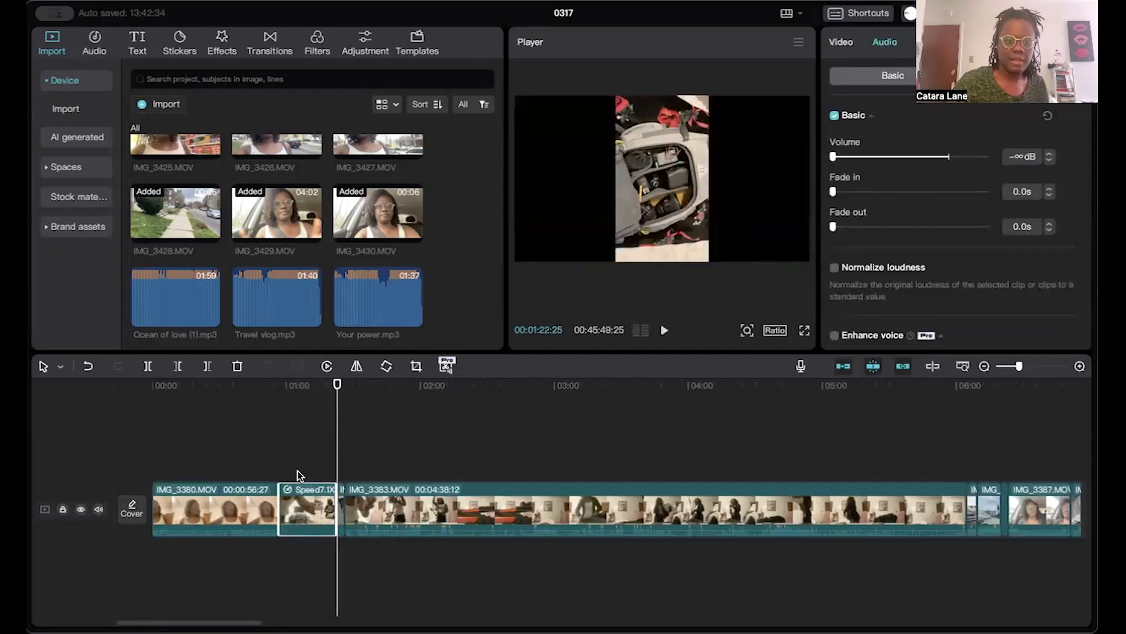
Step: Move the short backpack clip IMG_3382.MOV to a track above the end of IMG_3381.MOV, and rotate and enlarge it to fill the frame
{"action": "left_click_drag", "start_coordinate": [342, 503], "coordinate": [352, 470]}
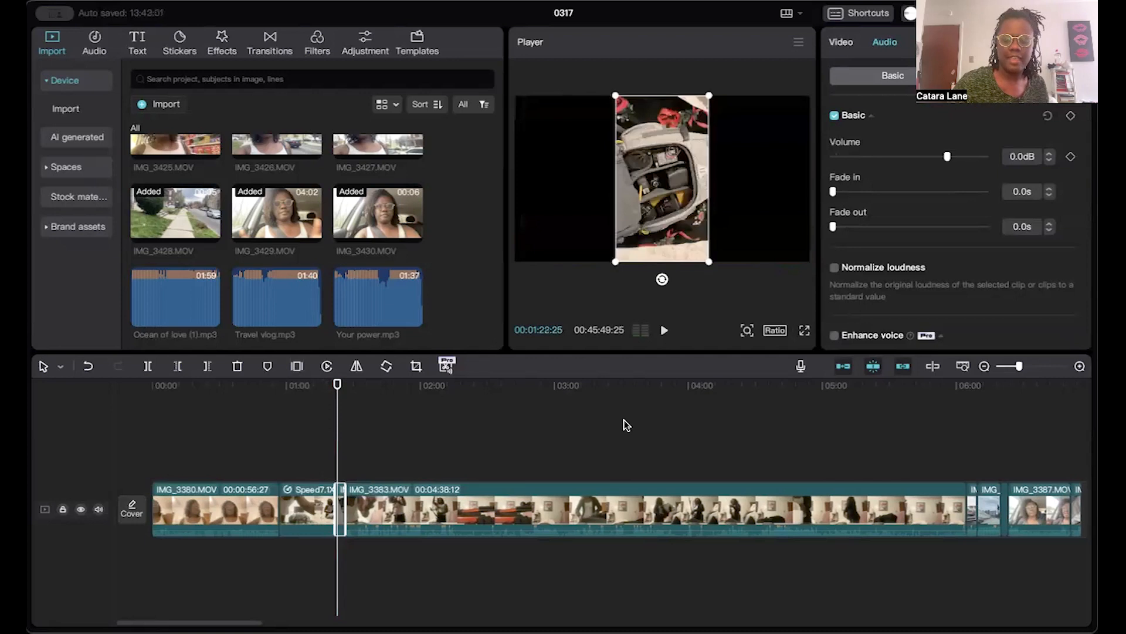
{"action": "left_click_drag", "start_coordinate": [1019, 368], "coordinate": [1025, 366]}
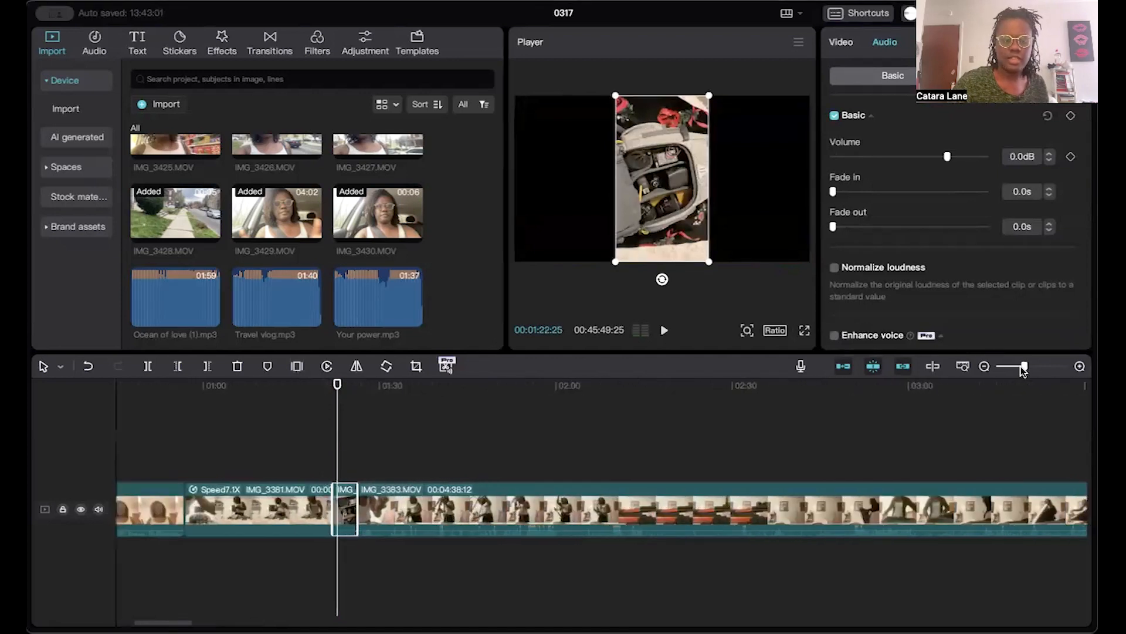
{"action": "left_click_drag", "start_coordinate": [344, 500], "coordinate": [318, 444]}
{"action": "left_click_drag", "start_coordinate": [337, 406], "coordinate": [310, 406]}
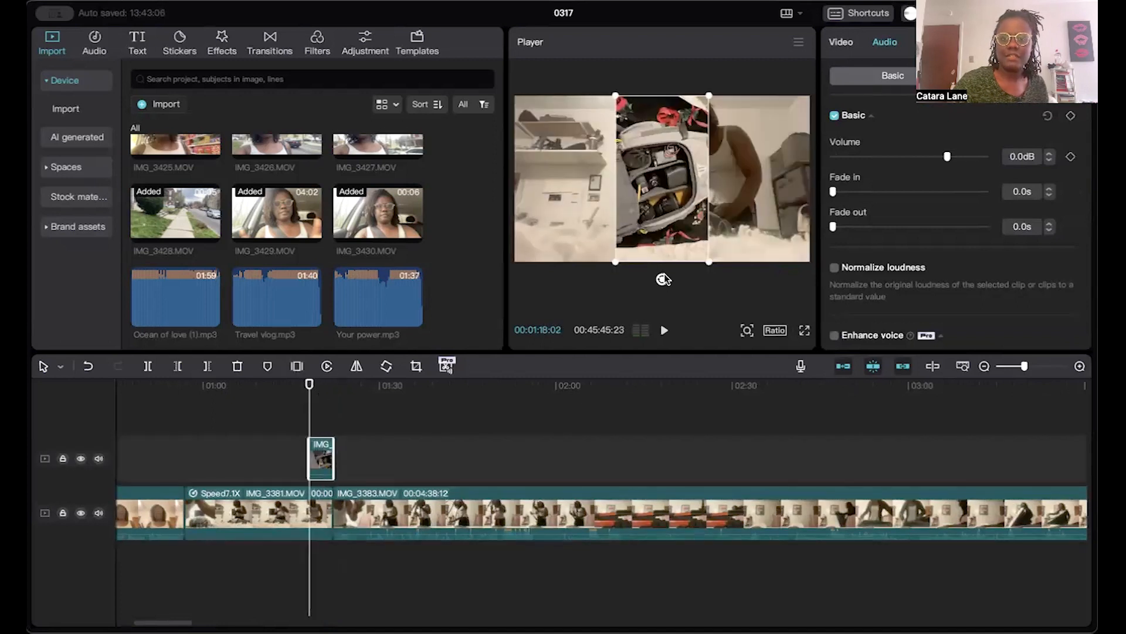
{"action": "left_click_drag", "start_coordinate": [662, 282], "coordinate": [841, 280]}
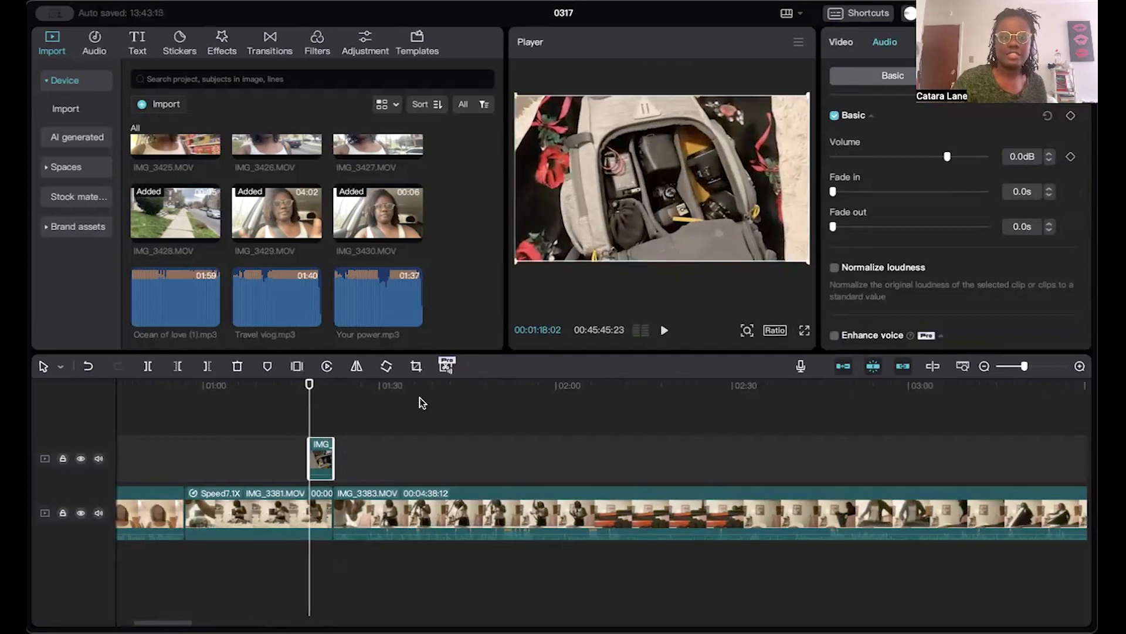
{"action": "left_click", "coordinate": [280, 413]}
{"action": "left_click", "coordinate": [668, 330]}
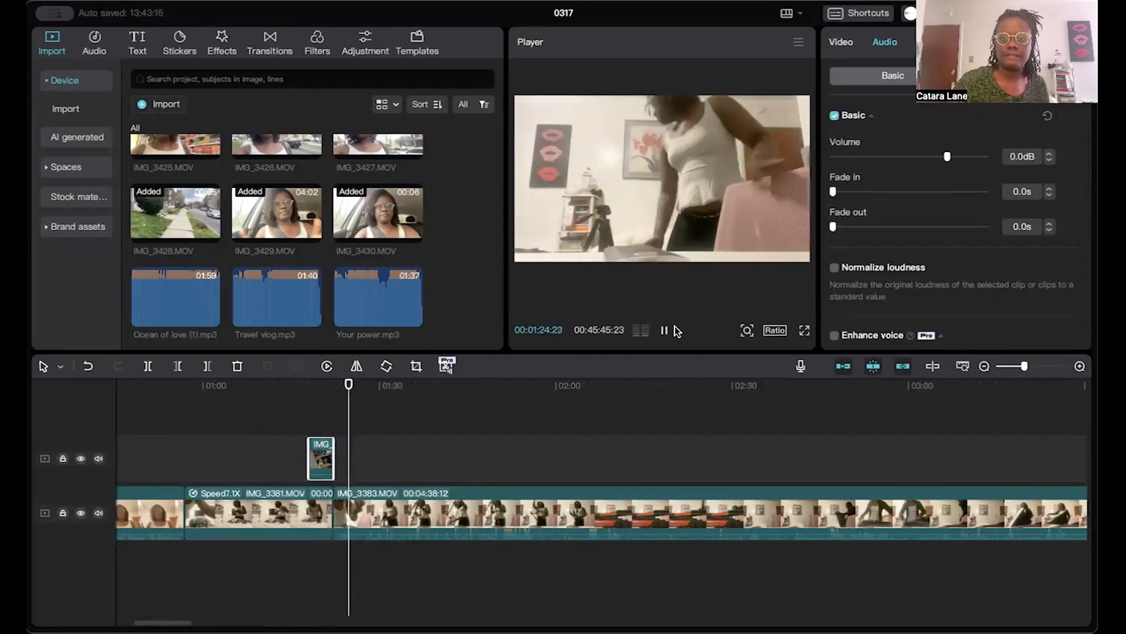
{"action": "left_click", "coordinate": [663, 332]}
Step: Trim the start of IMG_3383.MOV and set its playback speed to 36.9x
{"action": "left_click", "coordinate": [355, 504]}
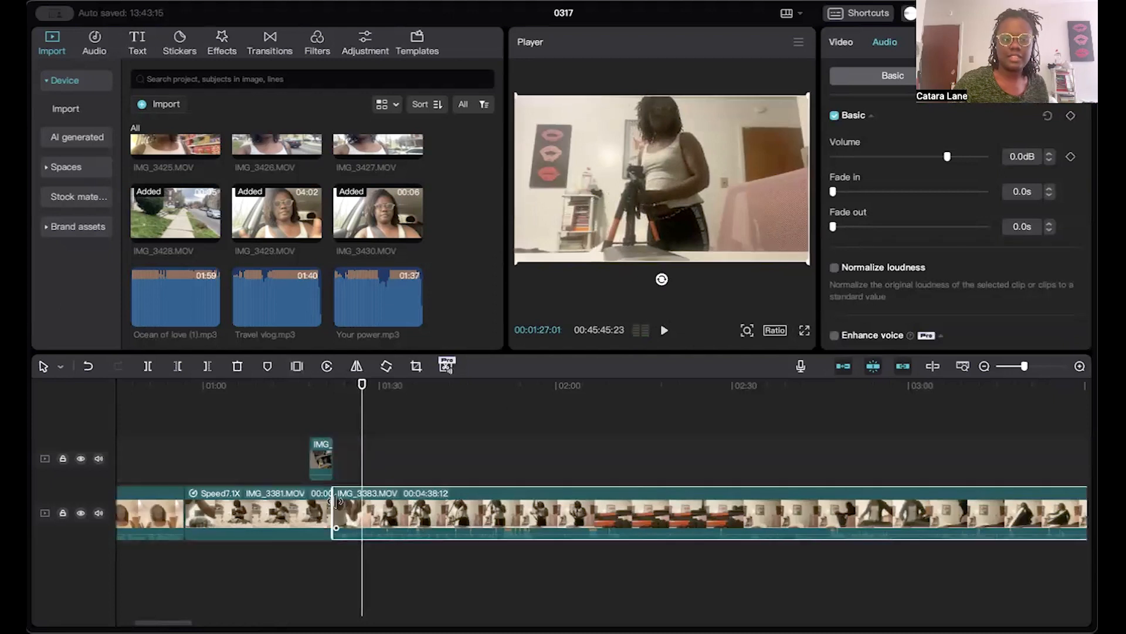
{"action": "left_click_drag", "start_coordinate": [336, 501], "coordinate": [352, 501]}
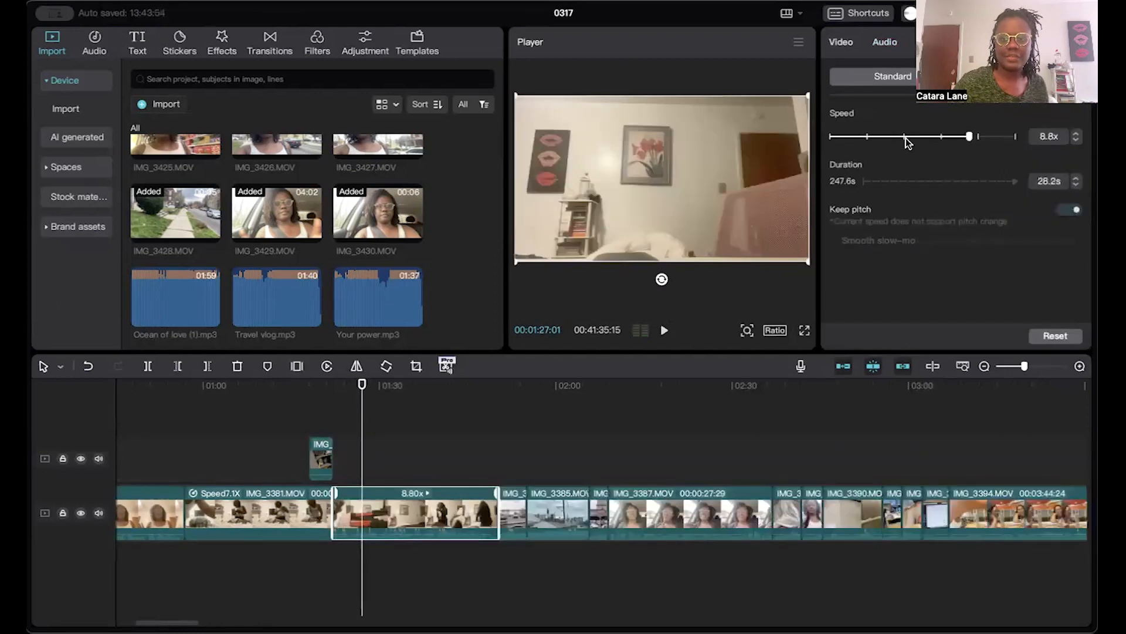
{"action": "left_click_drag", "start_coordinate": [969, 137], "coordinate": [991, 137]}
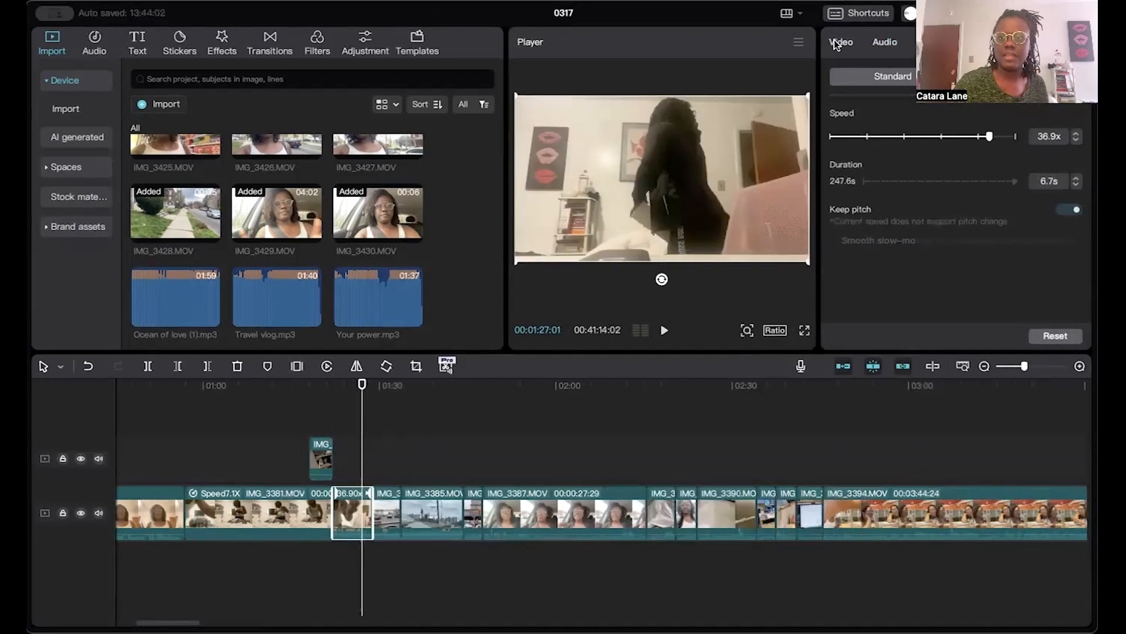
Step: Mute IMG_3383.MOV, play it back, and trim a little off its end
{"action": "left_click", "coordinate": [875, 47]}
{"action": "left_click_drag", "start_coordinate": [932, 163], "coordinate": [675, 175]}
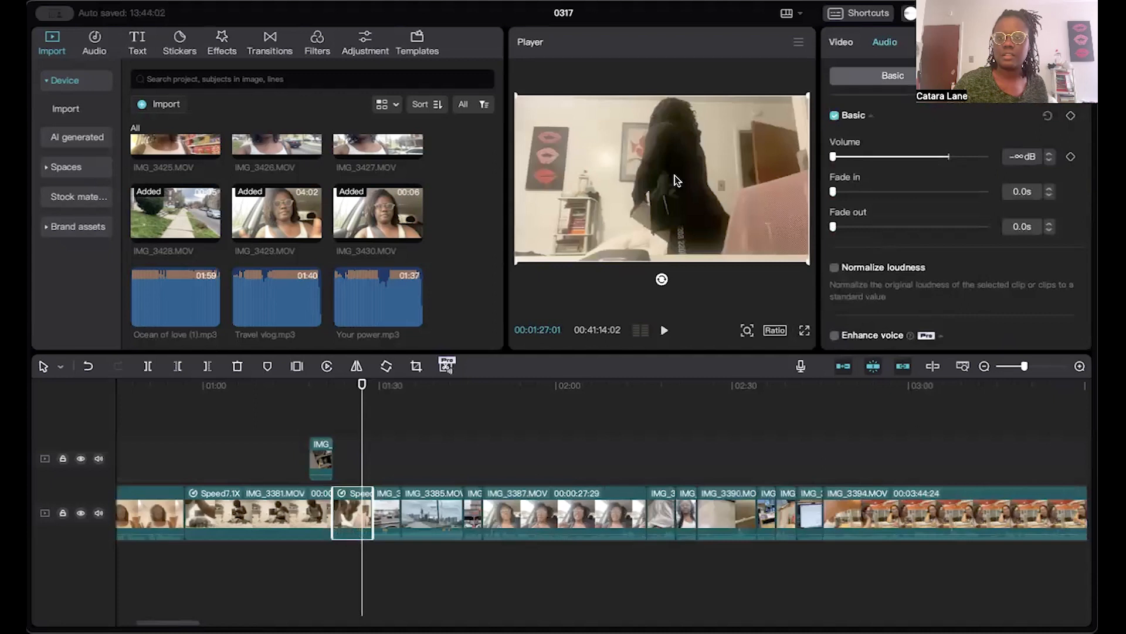
{"action": "left_click_drag", "start_coordinate": [357, 410], "coordinate": [324, 410]}
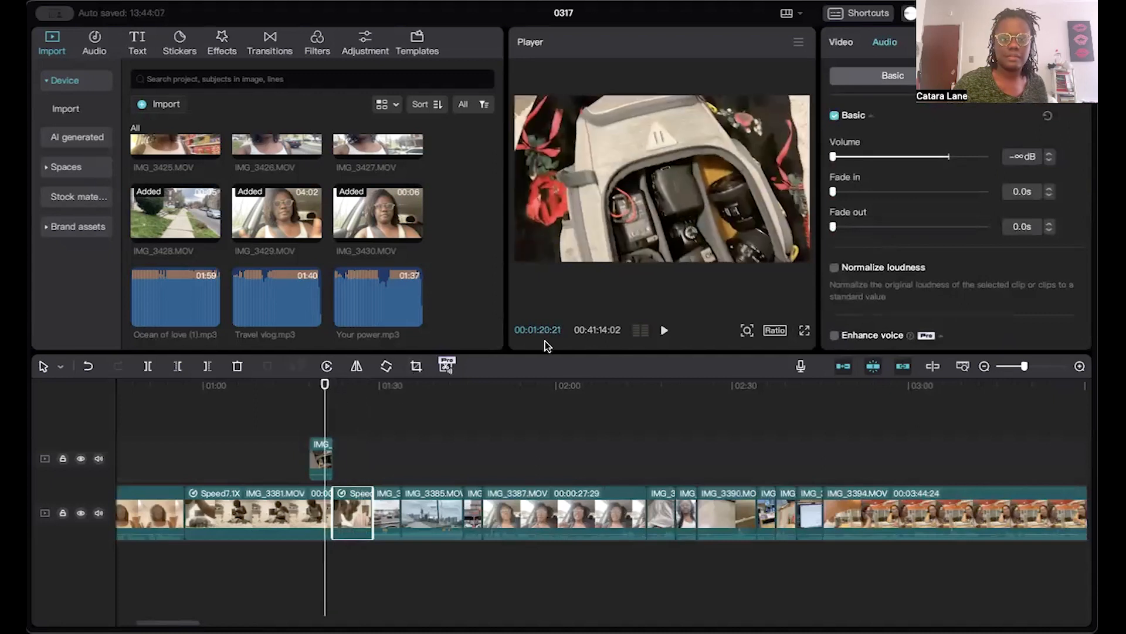
{"action": "left_click", "coordinate": [664, 331]}
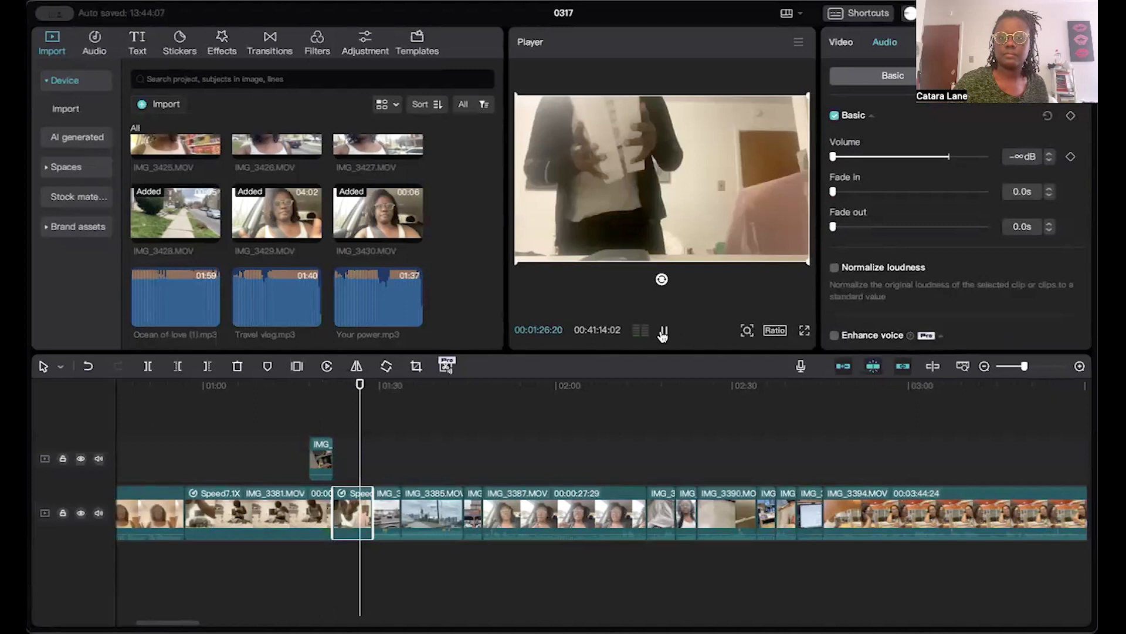
{"action": "left_click", "coordinate": [663, 332]}
{"action": "left_click_drag", "start_coordinate": [370, 506], "coordinate": [368, 507]}
{"action": "mouse_move", "coordinate": [374, 466]}
{"action": "left_mouse_down"}
{"action": "mouse_move", "coordinate": [441, 470]}
{"action": "mouse_move", "coordinate": [361, 471]}
{"action": "mouse_move", "coordinate": [448, 469]}
{"action": "mouse_move", "coordinate": [369, 472]}
{"action": "mouse_move", "coordinate": [409, 485]}
{"action": "mouse_move", "coordinate": [368, 486]}
{"action": "left_mouse_up"}
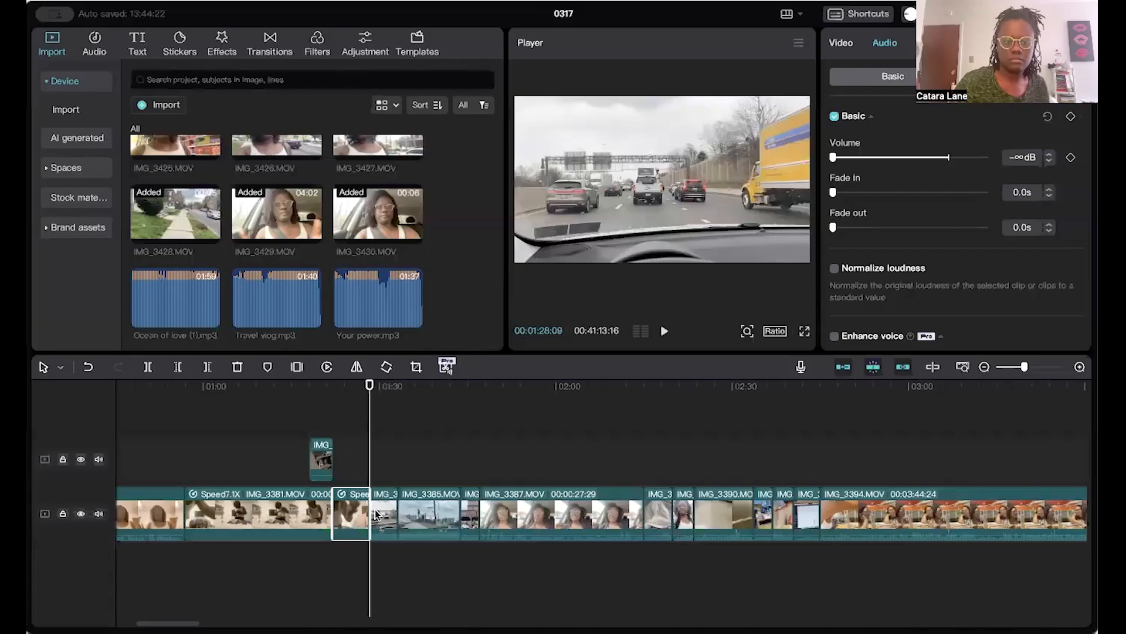
Step: Set the speed of the highway traffic clip directly after IMG_3383.MOV to 2.0x
{"action": "left_click", "coordinate": [382, 512]}
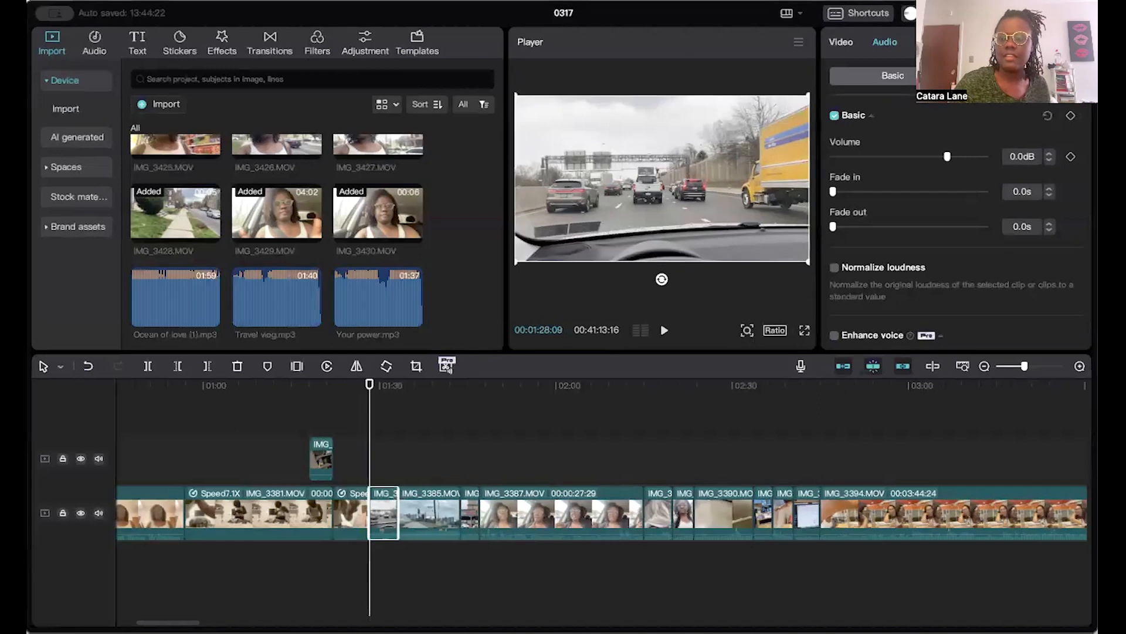
{"action": "left_click", "coordinate": [929, 41]}
{"action": "left_click_drag", "start_coordinate": [901, 137], "coordinate": [905, 140]}
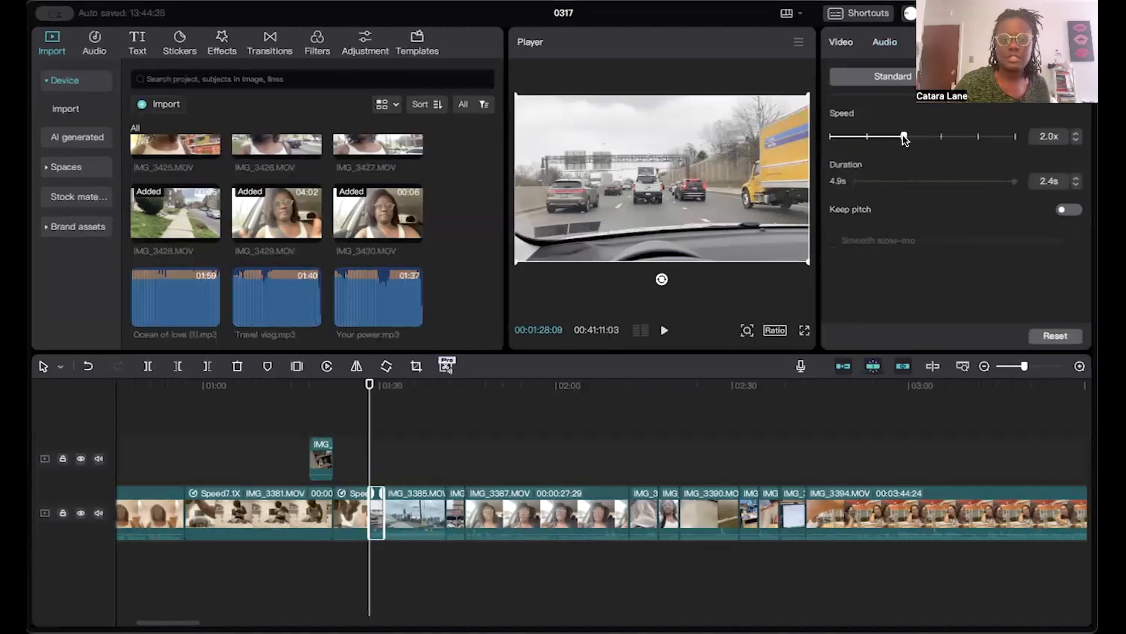
Step: Set the speed of IMG_3385.MOV to 3.1x and play back the two driving clips
{"action": "left_click", "coordinate": [410, 491]}
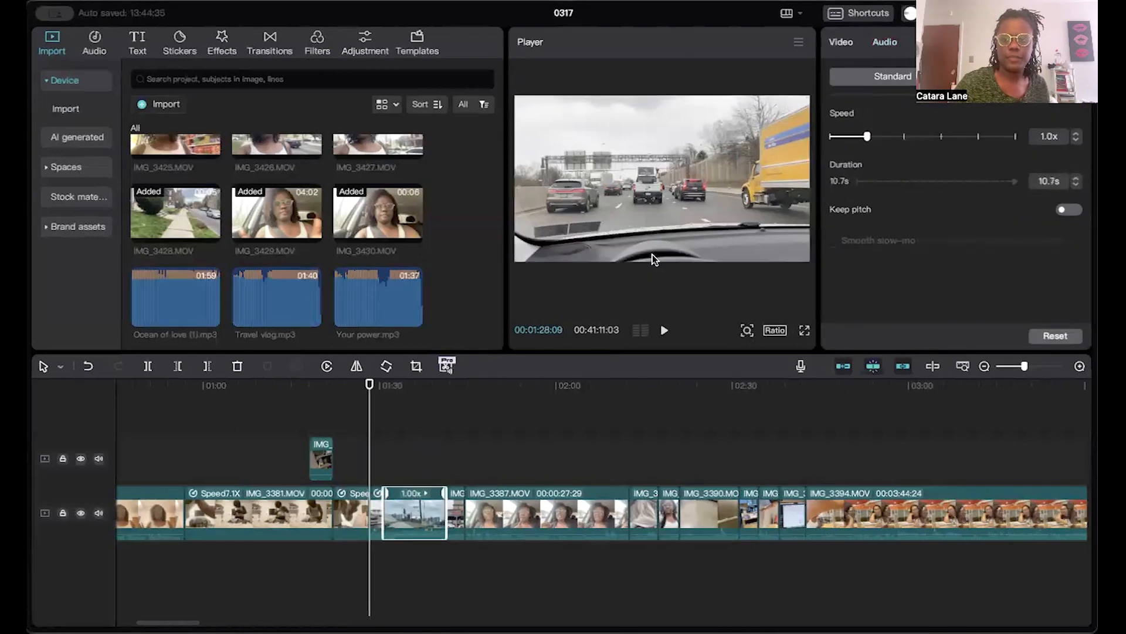
{"action": "left_click_drag", "start_coordinate": [917, 136], "coordinate": [918, 137]}
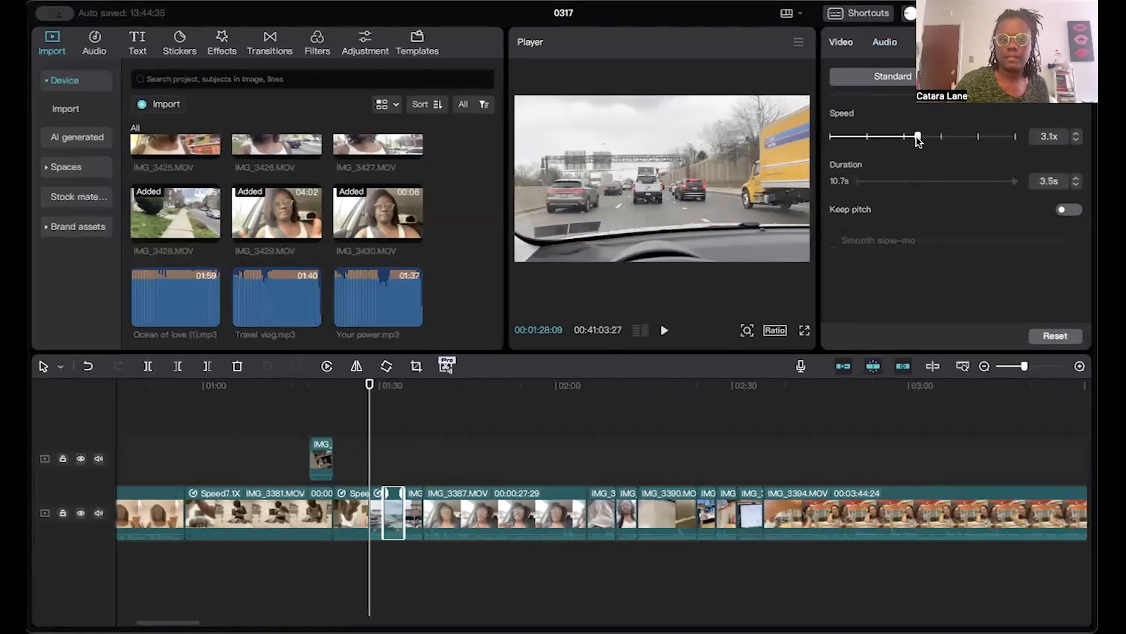
{"action": "left_click", "coordinate": [666, 331]}
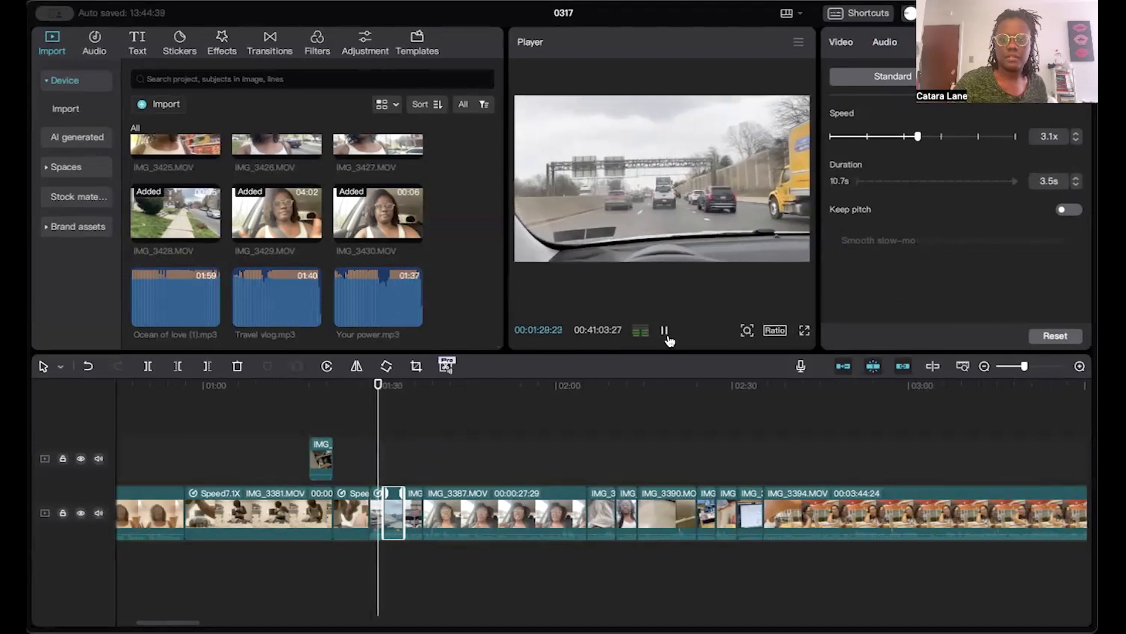
{"action": "left_click", "coordinate": [665, 331]}
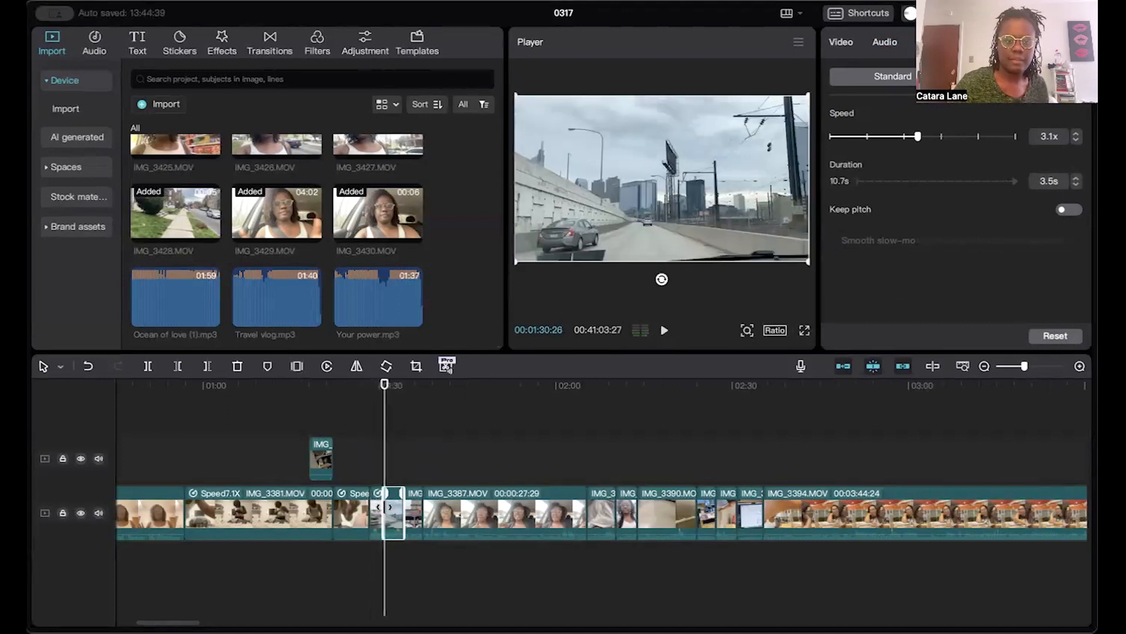
{"action": "right_click", "coordinate": [376, 514]}
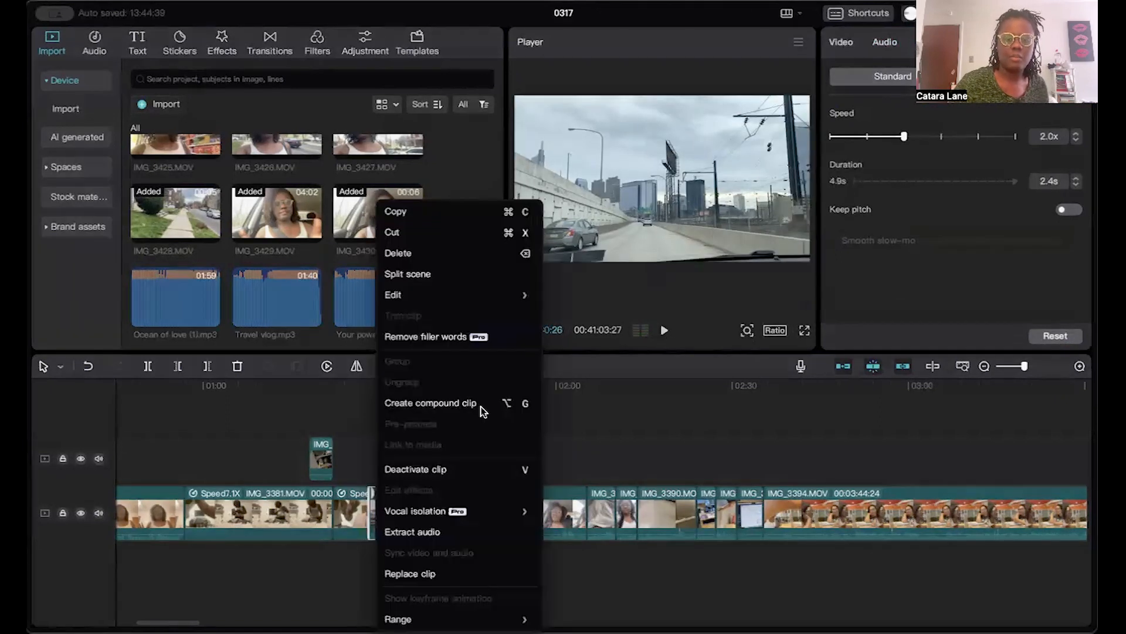
{"action": "left_click", "coordinate": [585, 424]}
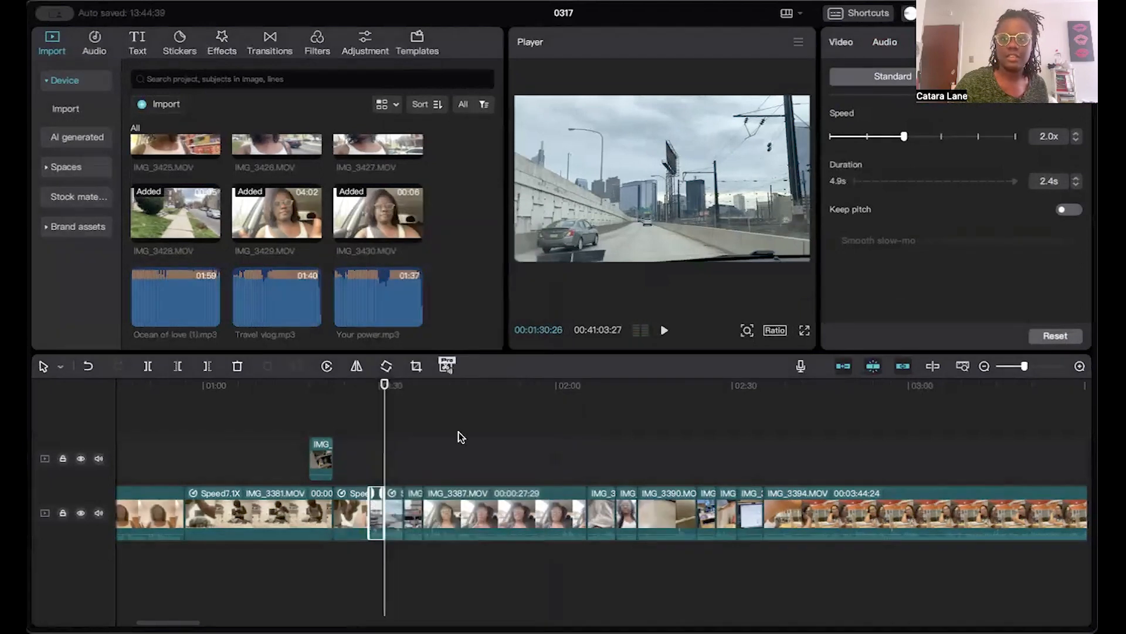
Step: Mute the two sped-up driving clips directly after IMG_3383.MOV and play through to the clip before IMG_3387.MOV
{"action": "left_click", "coordinate": [886, 42]}
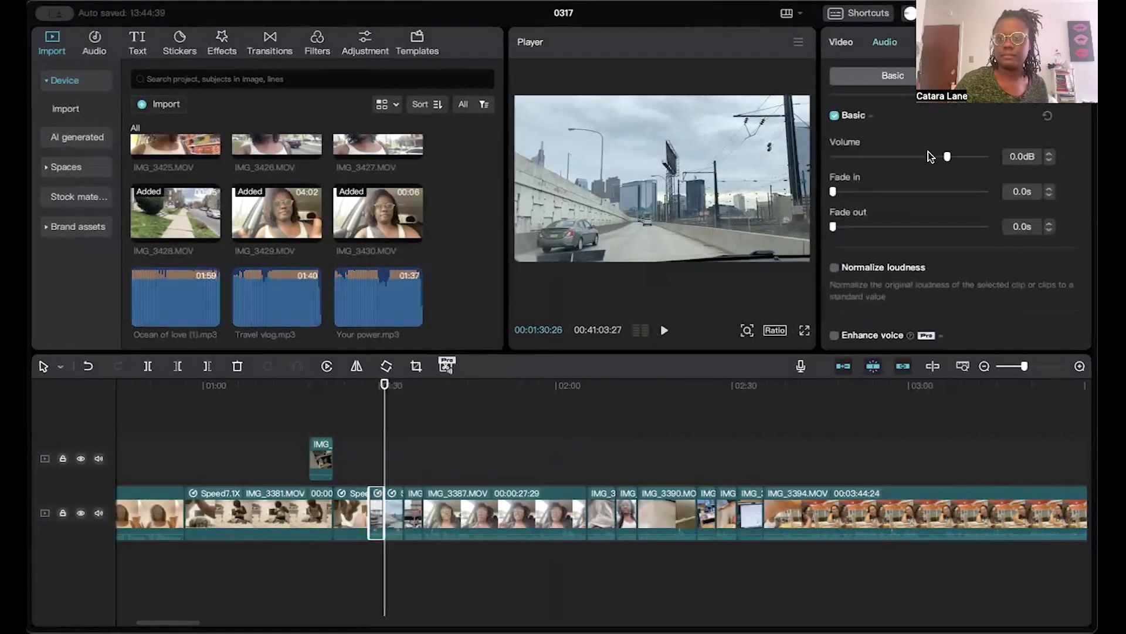
{"action": "left_click_drag", "start_coordinate": [875, 152], "coordinate": [669, 269]}
{"action": "left_click", "coordinate": [393, 509]}
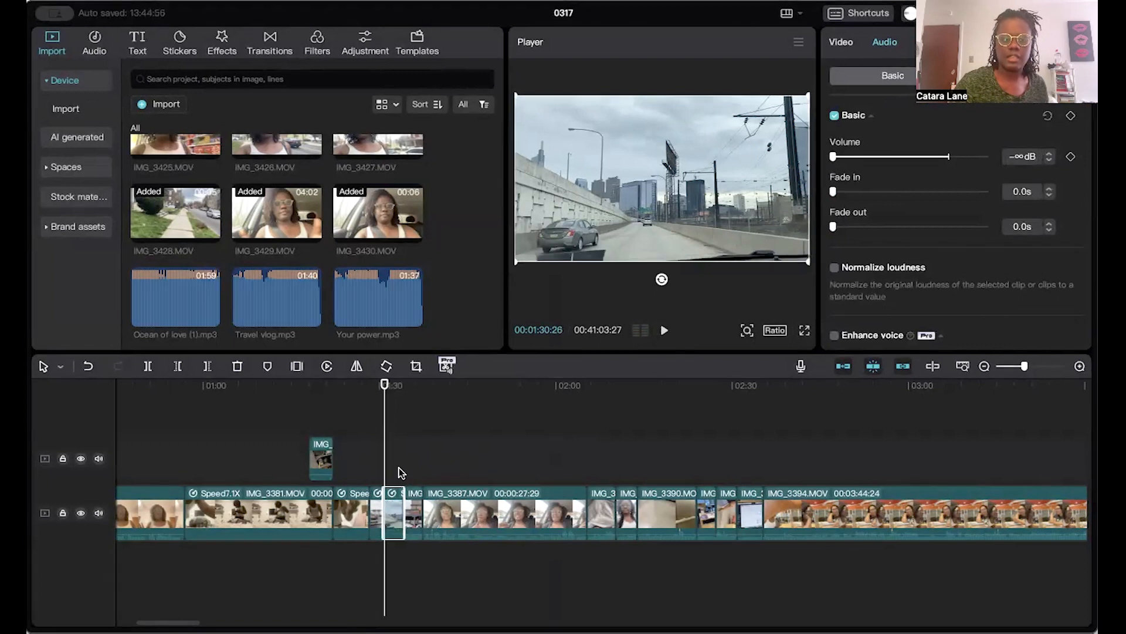
{"action": "mouse_move", "coordinate": [385, 450]}
{"action": "left_mouse_down"}
{"action": "mouse_move", "coordinate": [403, 446]}
{"action": "mouse_move", "coordinate": [369, 453]}
{"action": "left_mouse_up"}
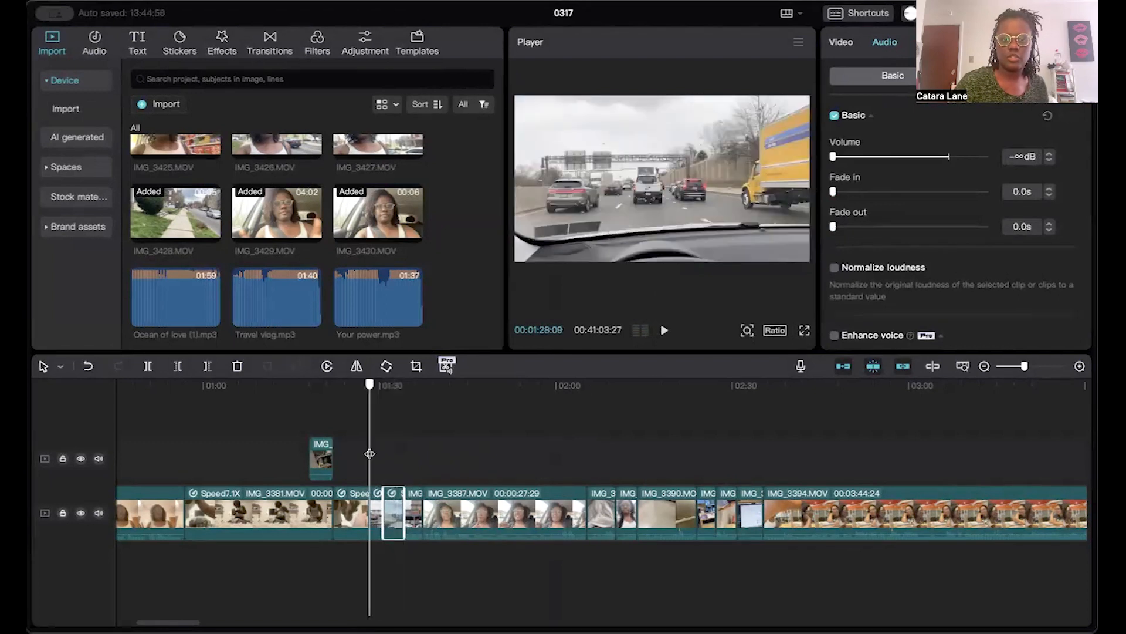
{"action": "left_click", "coordinate": [667, 329]}
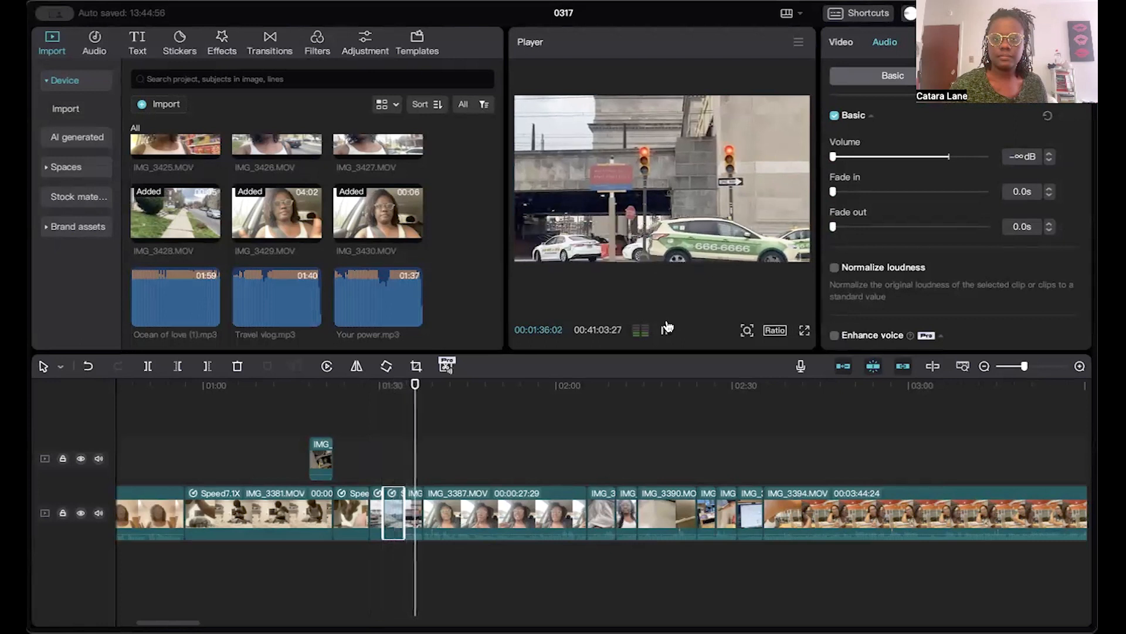
{"action": "left_click", "coordinate": [666, 328]}
{"action": "left_click", "coordinate": [410, 514]}
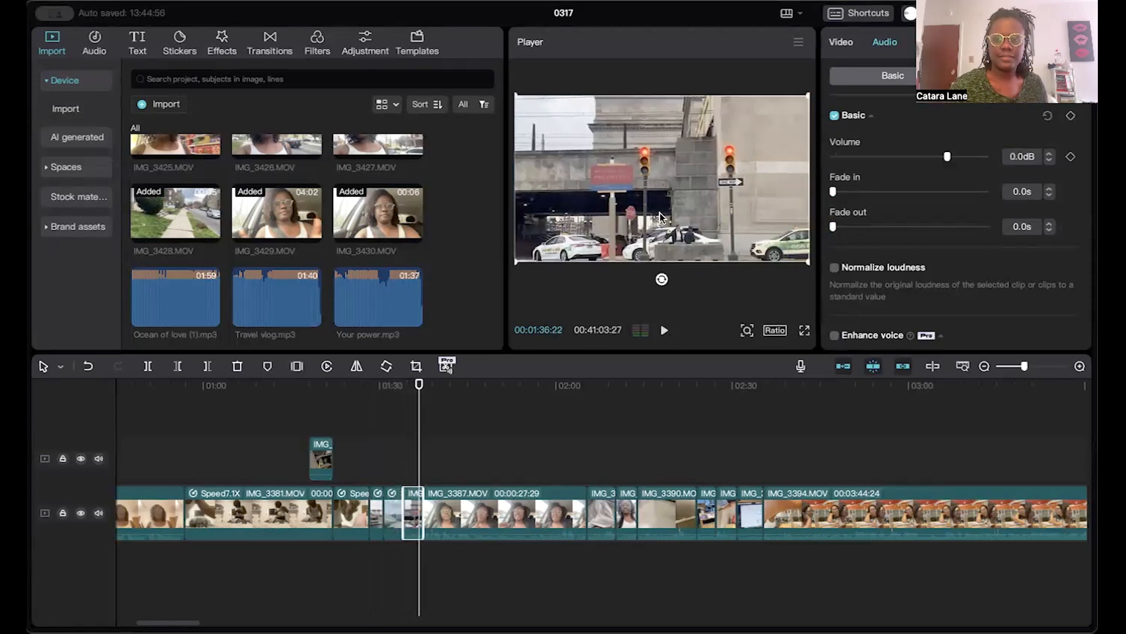
{"action": "mouse_move", "coordinate": [422, 454]}
{"action": "left_mouse_down"}
{"action": "mouse_move", "coordinate": [389, 455]}
{"action": "mouse_move", "coordinate": [406, 456]}
{"action": "left_mouse_up"}
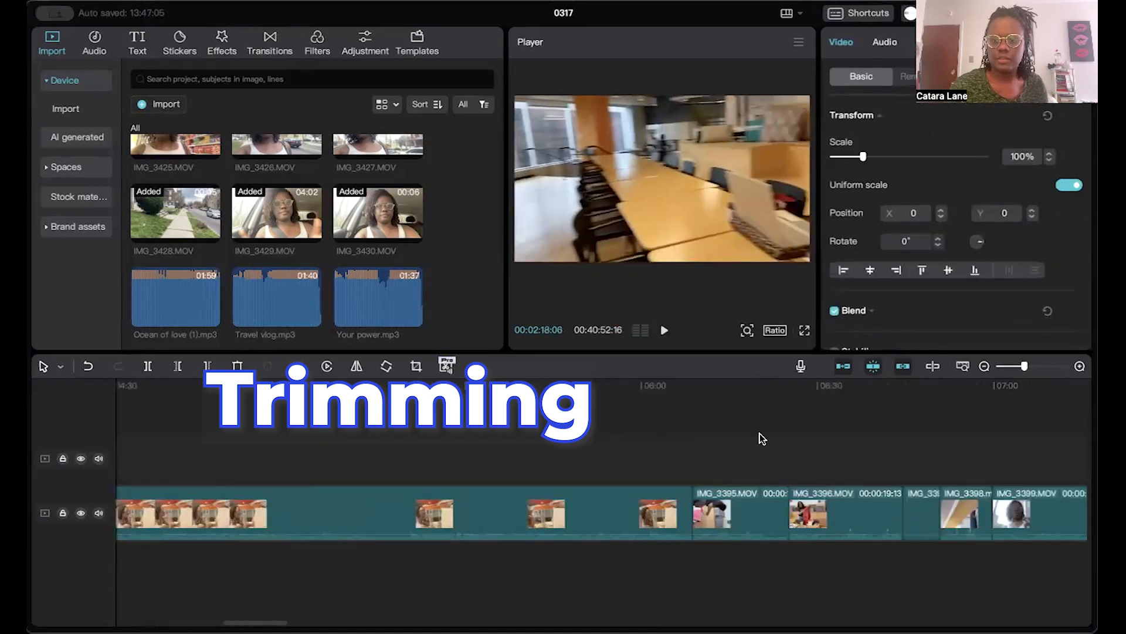
Step: Reorder the short clips between IMG_3387.MOV and IMG_3394.MOV, placing the sped-up clip two places before IMG_3394.MOV
{"action": "mouse_move", "coordinate": [1025, 366]}
{"action": "left_mouse_down"}
{"action": "mouse_move", "coordinate": [1006, 367]}
{"action": "mouse_move", "coordinate": [1019, 366]}
{"action": "left_mouse_up"}
{"action": "scroll", "coordinate": [755, 454], "scroll_direction": "right", "scroll_amount": 20}
{"action": "scroll", "coordinate": [755, 455], "scroll_direction": "left", "scroll_amount": 15}
{"action": "left_click_drag", "start_coordinate": [347, 473], "coordinate": [372, 533]}
{"action": "left_click_drag", "start_coordinate": [1018, 367], "coordinate": [1023, 366]}
{"action": "scroll", "coordinate": [759, 449], "scroll_direction": "left", "scroll_amount": 15}
{"action": "scroll", "coordinate": [759, 449], "scroll_direction": "right", "scroll_amount": 20}
{"action": "left_click_drag", "start_coordinate": [491, 522], "coordinate": [413, 528]}
{"action": "left_click_drag", "start_coordinate": [408, 462], "coordinate": [402, 463]}
{"action": "left_click_drag", "start_coordinate": [404, 517], "coordinate": [479, 517]}
{"action": "left_click_drag", "start_coordinate": [402, 463], "coordinate": [381, 463]}
Step: Play back the short indoor clips before IMG_3394.MOV, trimming a clip's end and deleting unneeded footage
{"action": "left_click", "coordinate": [665, 331]}
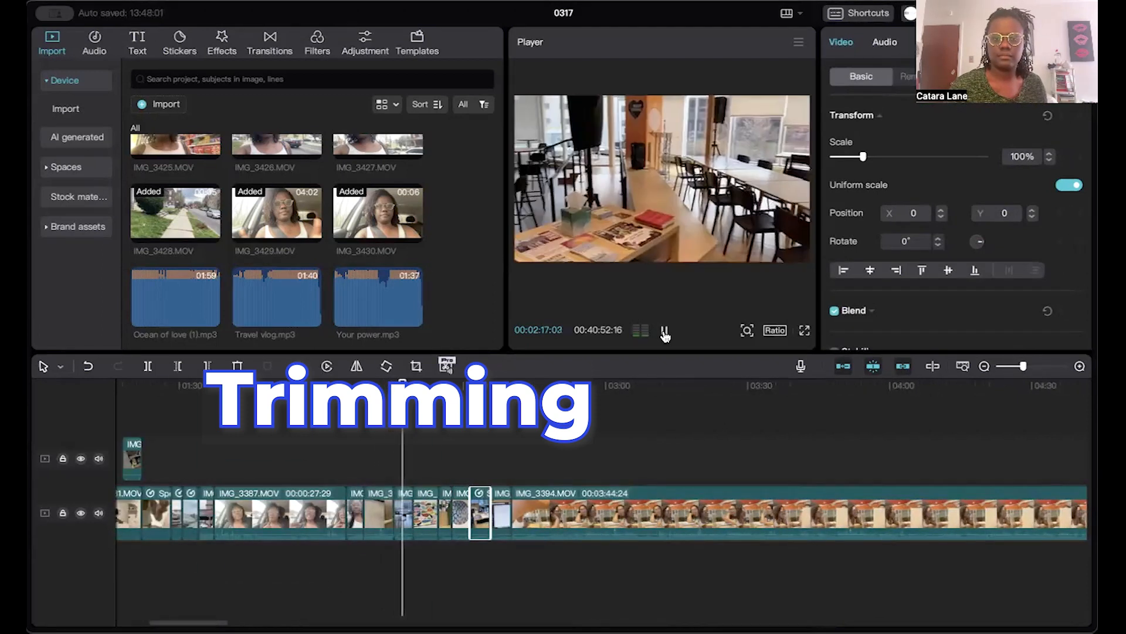
{"action": "left_click", "coordinate": [664, 335]}
{"action": "left_click_drag", "start_coordinate": [438, 516], "coordinate": [430, 517]}
{"action": "left_click", "coordinate": [668, 333]}
{"action": "left_click", "coordinate": [668, 332]}
{"action": "left_click_drag", "start_coordinate": [479, 469], "coordinate": [401, 470]}
{"action": "key", "text": "Delete"}
{"action": "left_click", "coordinate": [664, 330]}
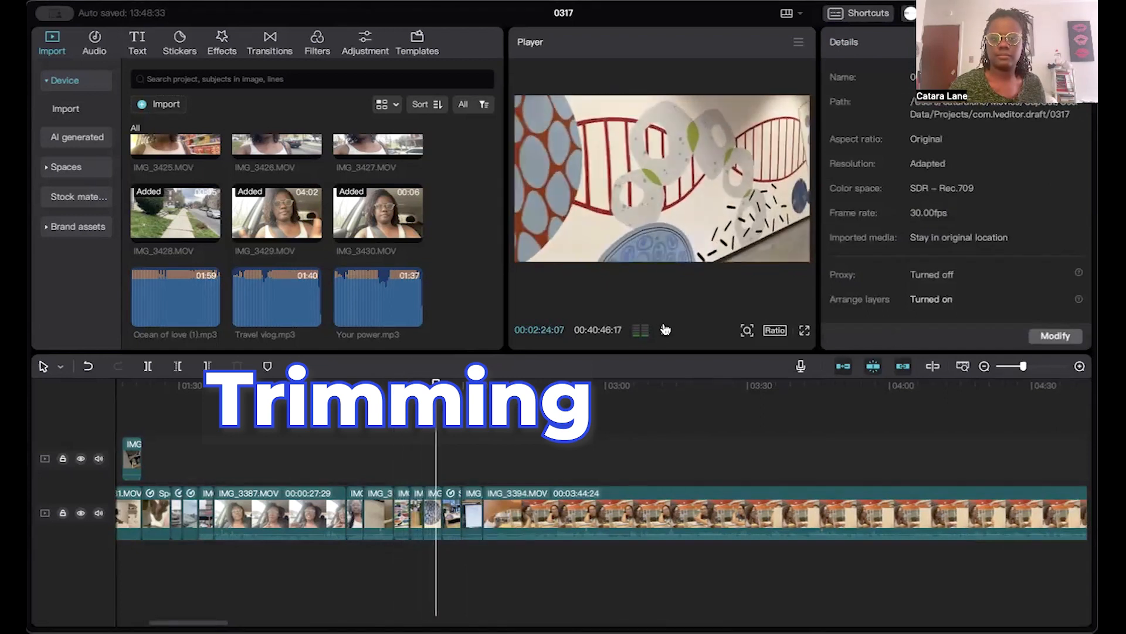
{"action": "left_click", "coordinate": [666, 330]}
Step: Preview the opening of IMG_3394.MOV and trim about 12 seconds off its start
{"action": "left_click_drag", "start_coordinate": [1023, 366], "coordinate": [1018, 366]}
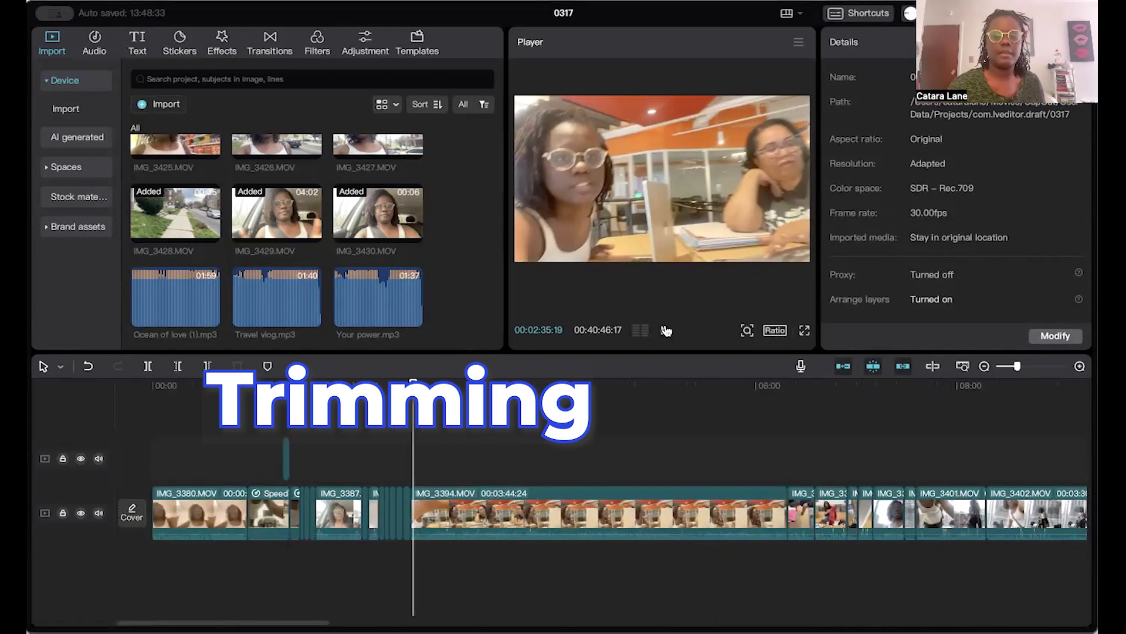
{"action": "left_click", "coordinate": [668, 330]}
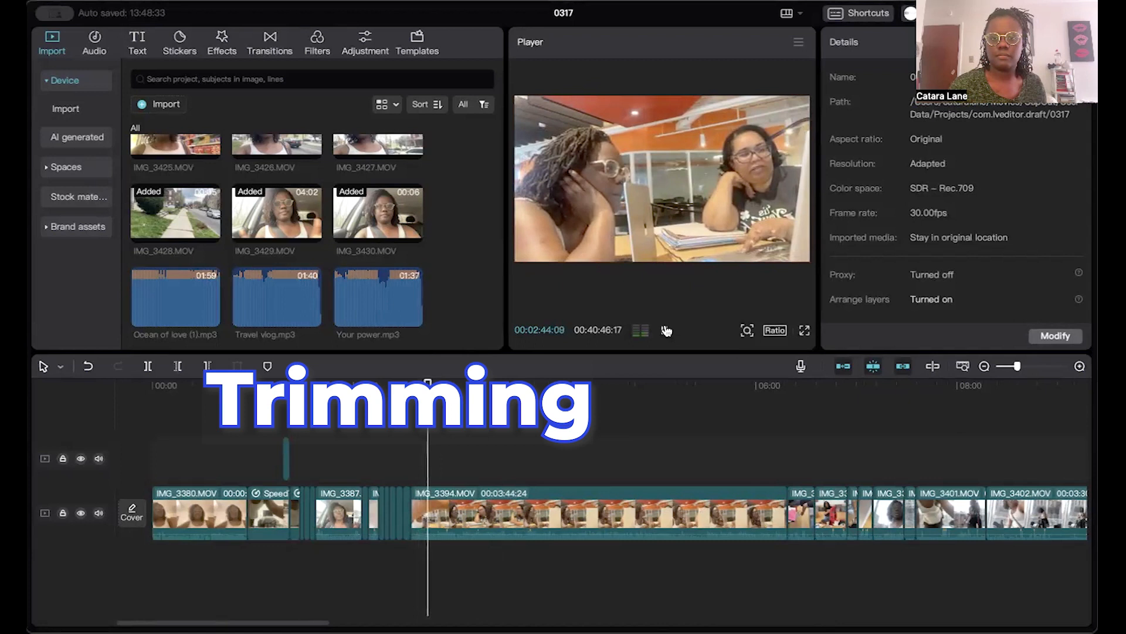
{"action": "left_click", "coordinate": [667, 330]}
{"action": "left_click_drag", "start_coordinate": [412, 515], "coordinate": [429, 515]}
Step: Play back IMG_3394.MOV and delete its long last section
{"action": "left_click", "coordinate": [667, 330]}
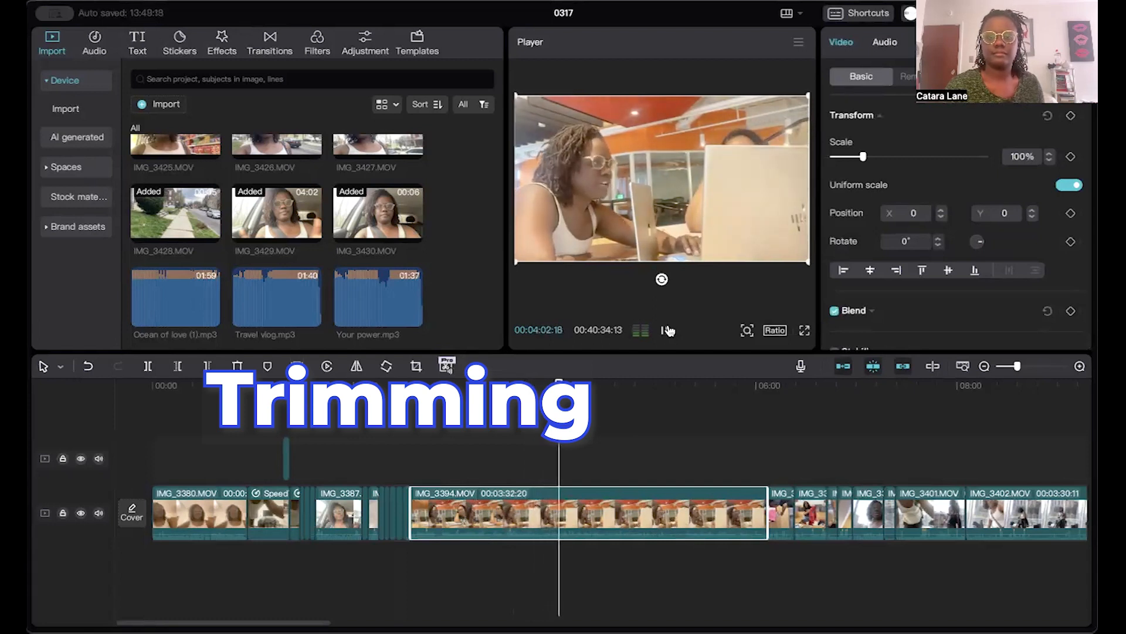
{"action": "left_click", "coordinate": [548, 455]}
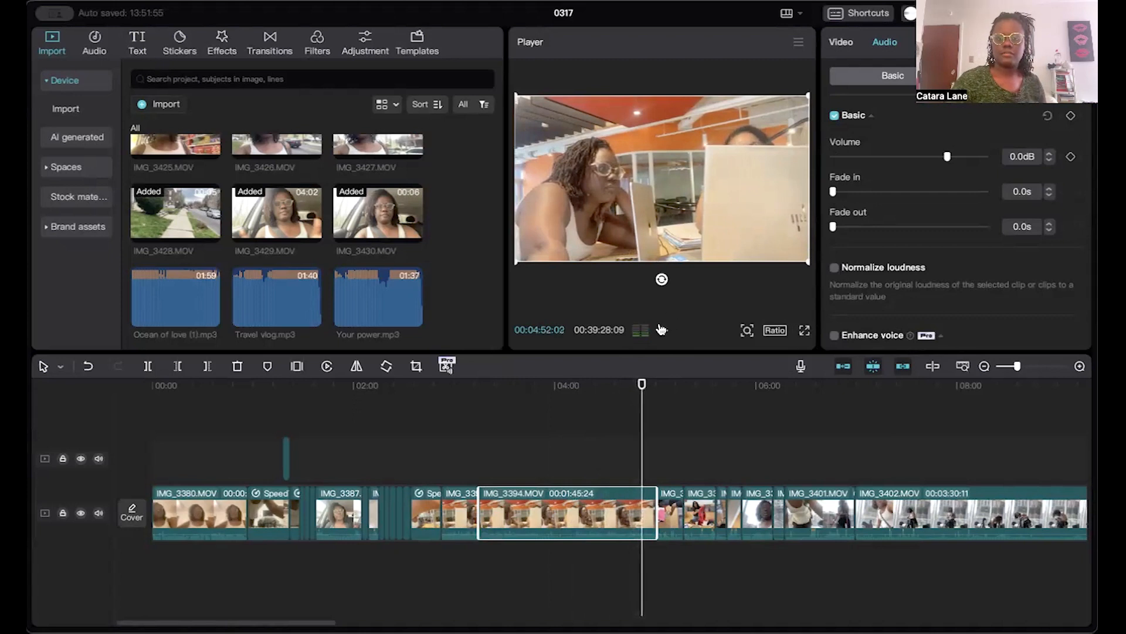
{"action": "key", "text": "Delete"}
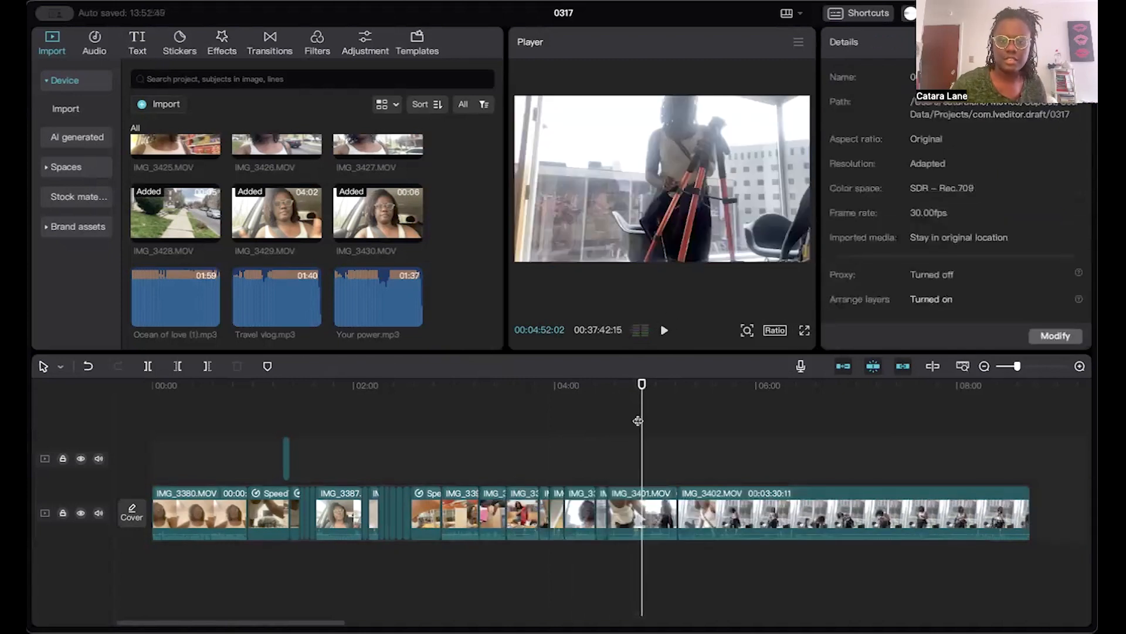
Step: Rotate the sideways IMG_3395.MOV clip to -90° and enlarge it to fill the frame
{"action": "left_click_drag", "start_coordinate": [641, 421], "coordinate": [468, 445]}
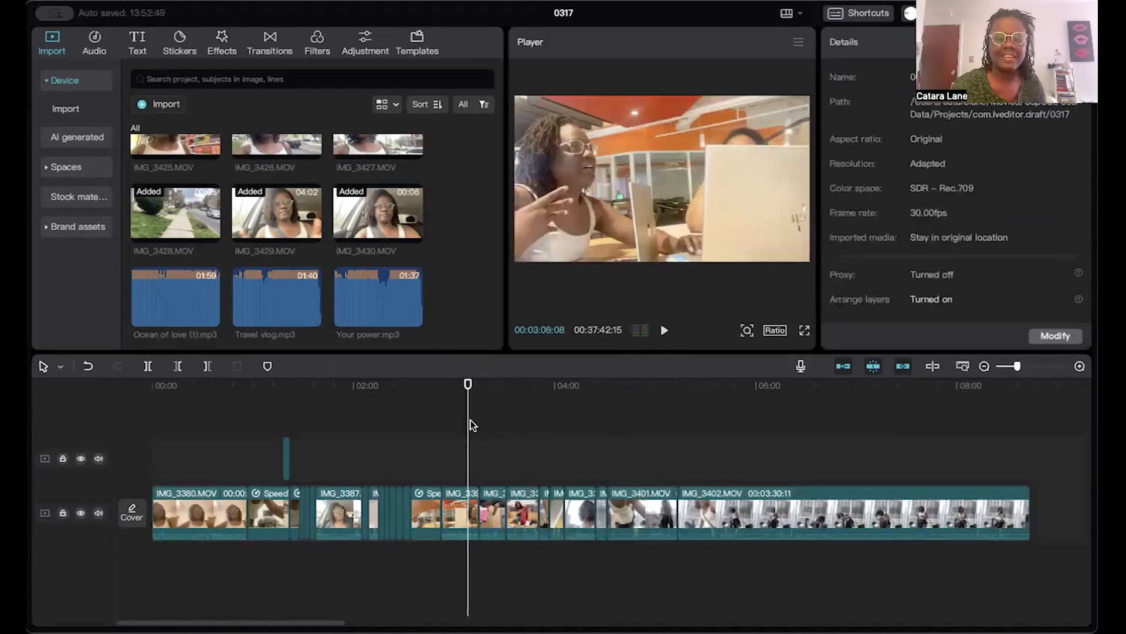
{"action": "right_click", "coordinate": [481, 427]}
{"action": "left_click", "coordinate": [464, 426]}
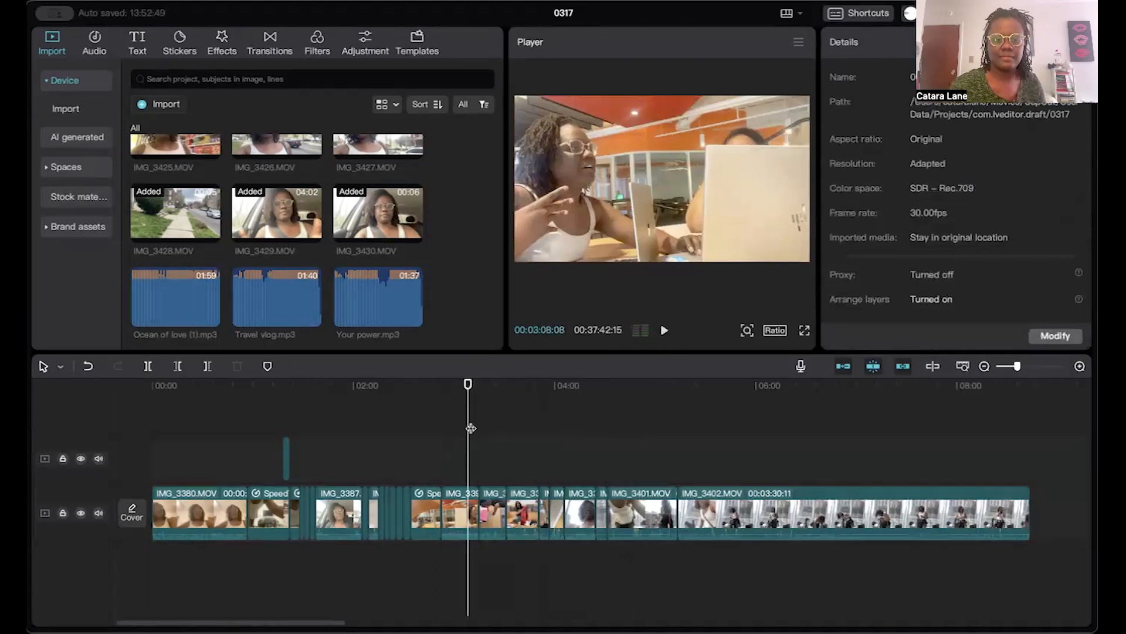
{"action": "left_click_drag", "start_coordinate": [469, 427], "coordinate": [475, 429]}
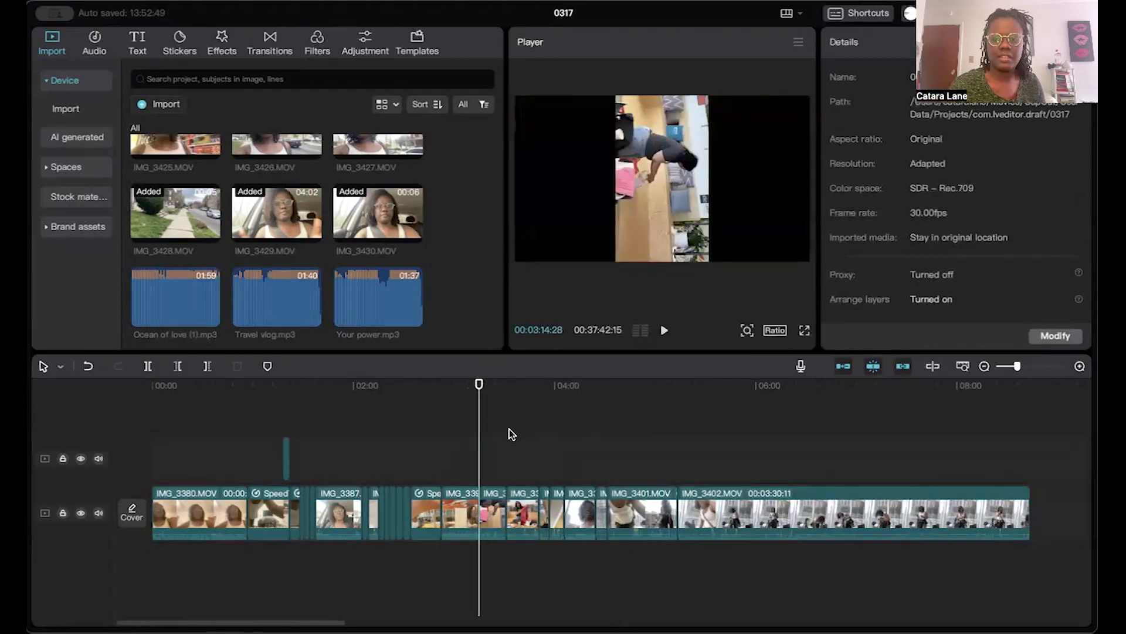
{"action": "left_click", "coordinate": [490, 517]}
{"action": "left_click_drag", "start_coordinate": [663, 281], "coordinate": [760, 176]}
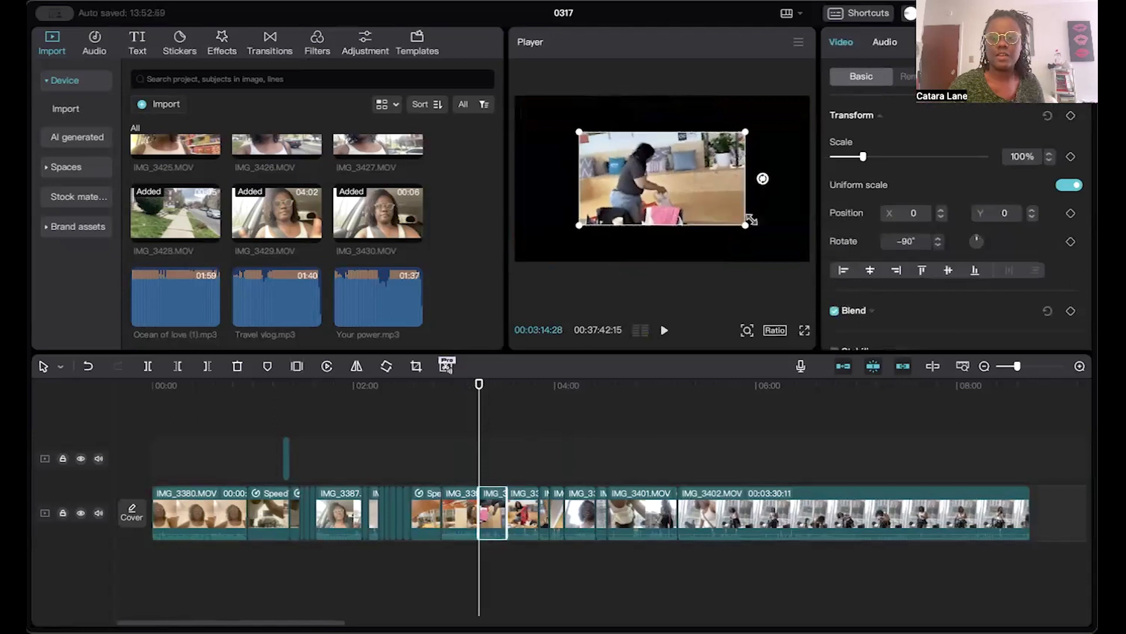
{"action": "left_click_drag", "start_coordinate": [751, 219], "coordinate": [830, 295]}
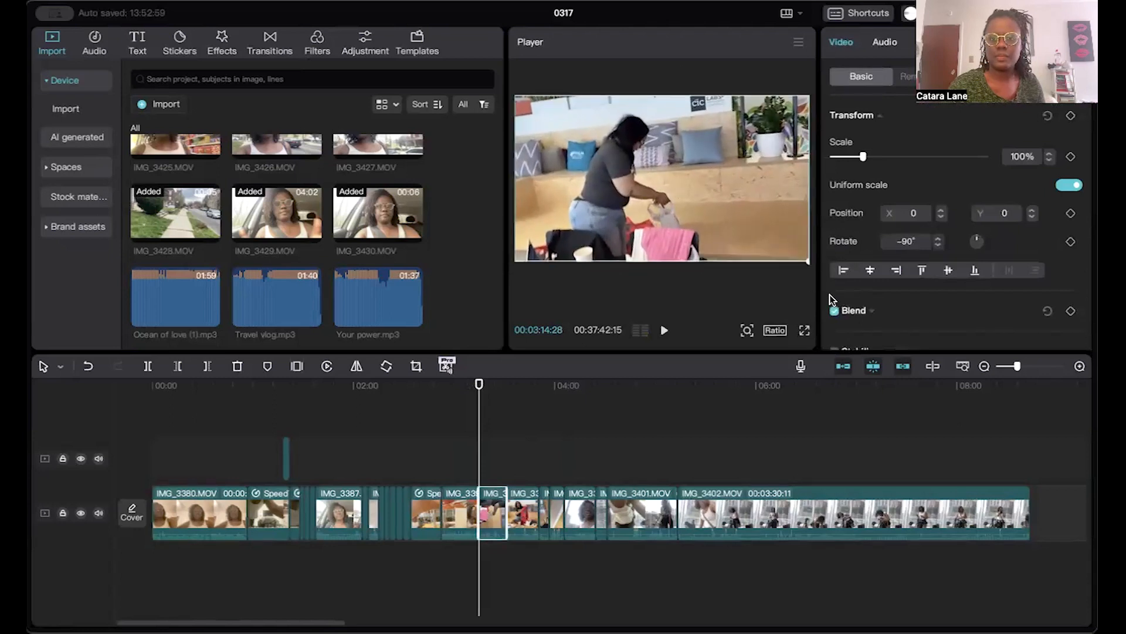
Step: Trim the start of the rotated IMG_3395.MOV clip and play it back from just before the cut
{"action": "left_click", "coordinate": [664, 330]}
{"action": "left_click", "coordinate": [664, 333]}
{"action": "left_click_drag", "start_coordinate": [478, 513], "coordinate": [489, 513]}
{"action": "left_click_drag", "start_coordinate": [489, 474], "coordinate": [473, 474]}
{"action": "left_click", "coordinate": [665, 330]}
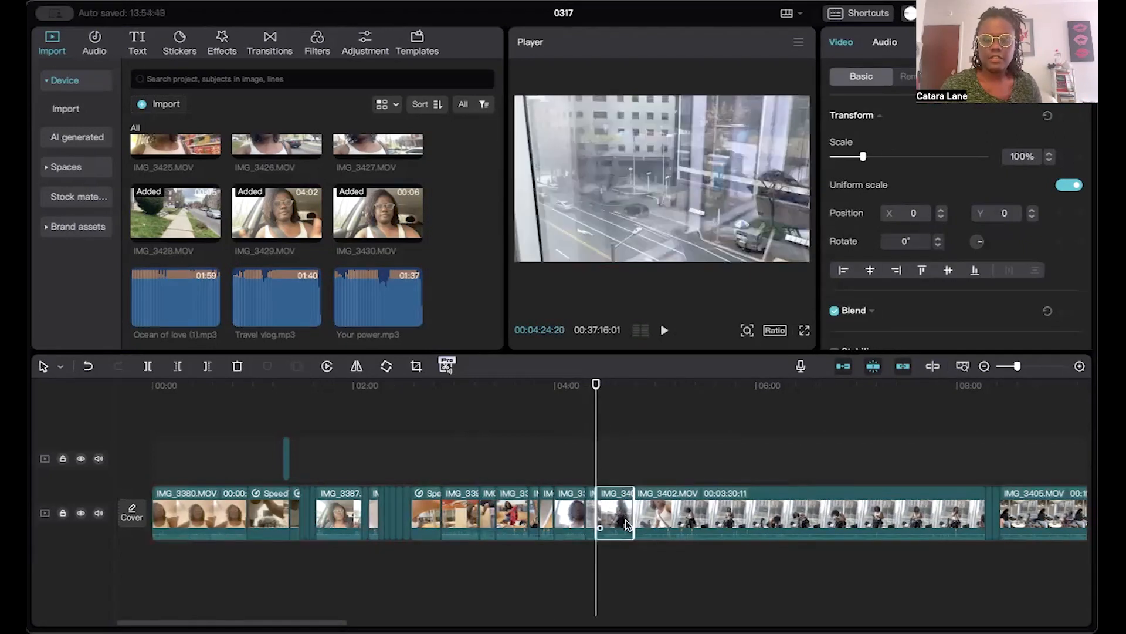
Step: Try a playback speed of 2.0x on IMG_3401.MOV and preview it
{"action": "left_click", "coordinate": [664, 331]}
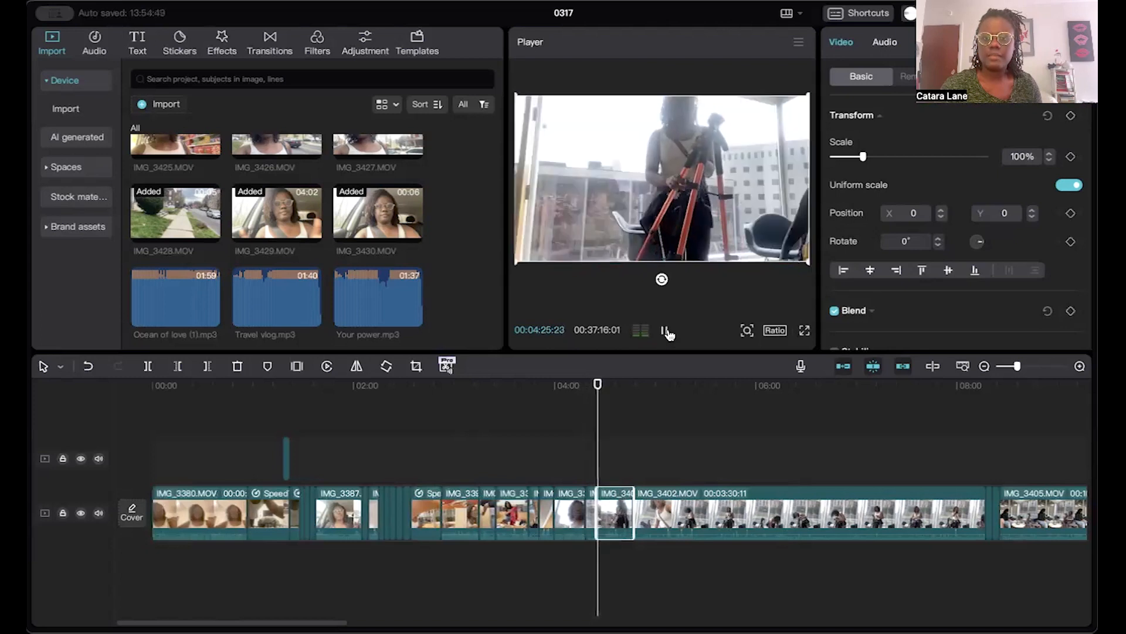
{"action": "left_click", "coordinate": [667, 332]}
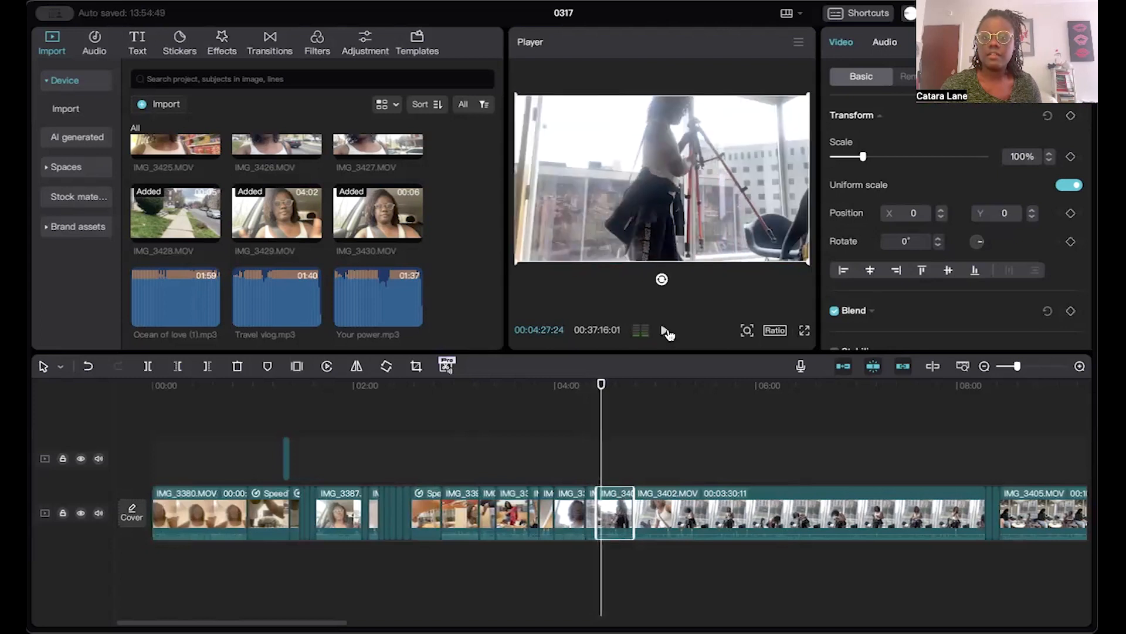
{"action": "left_click", "coordinate": [932, 41]}
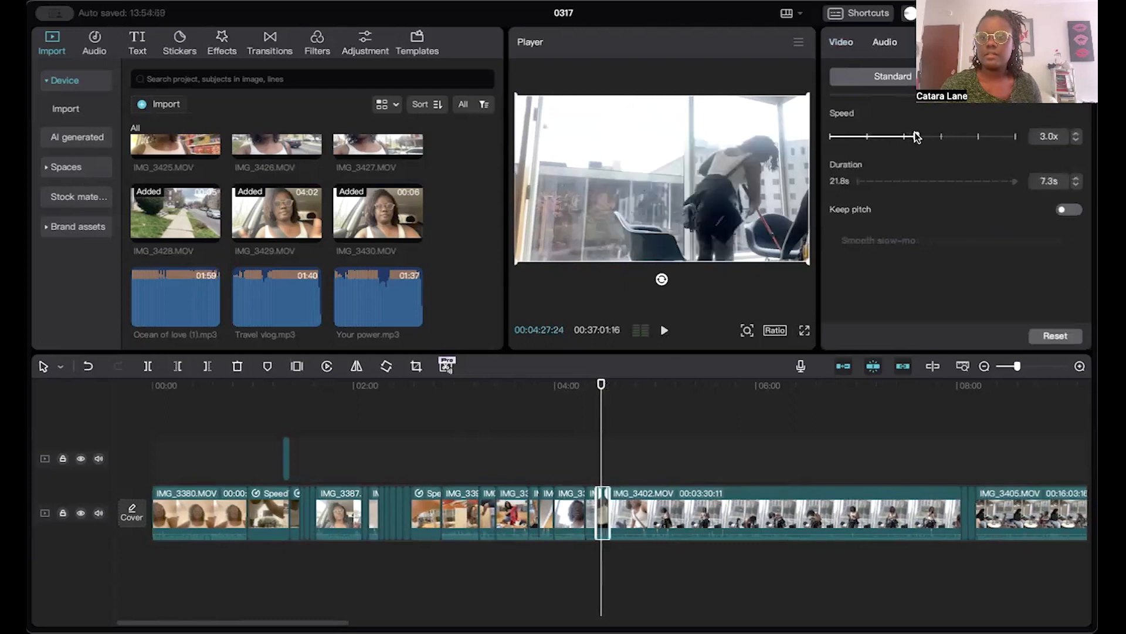
{"action": "left_click_drag", "start_coordinate": [916, 136], "coordinate": [905, 136]}
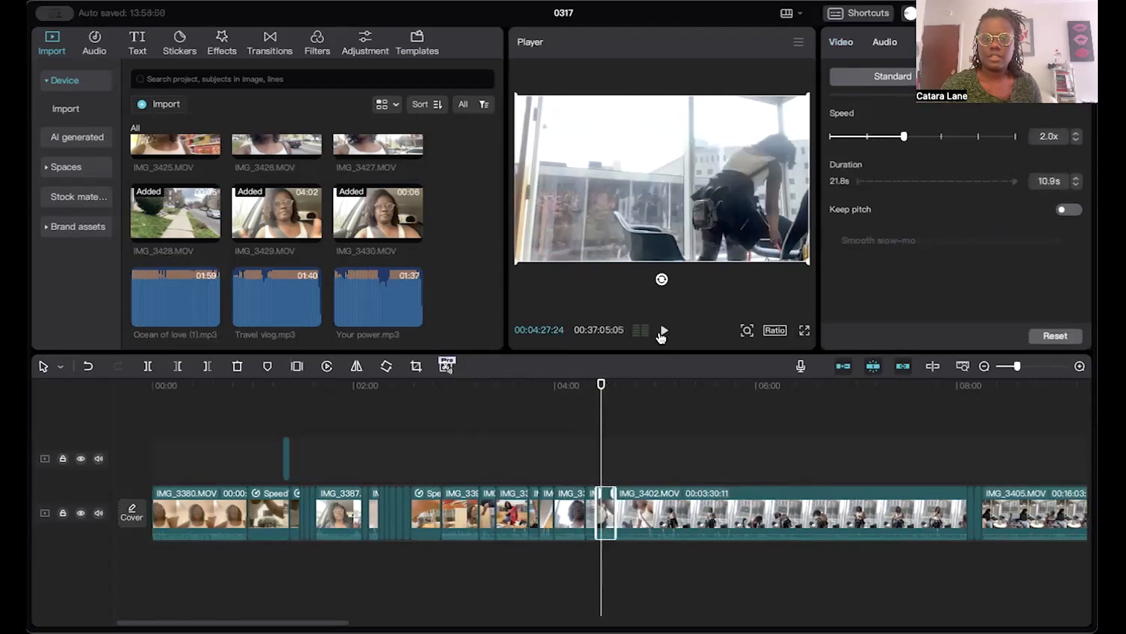
{"action": "left_click", "coordinate": [663, 331]}
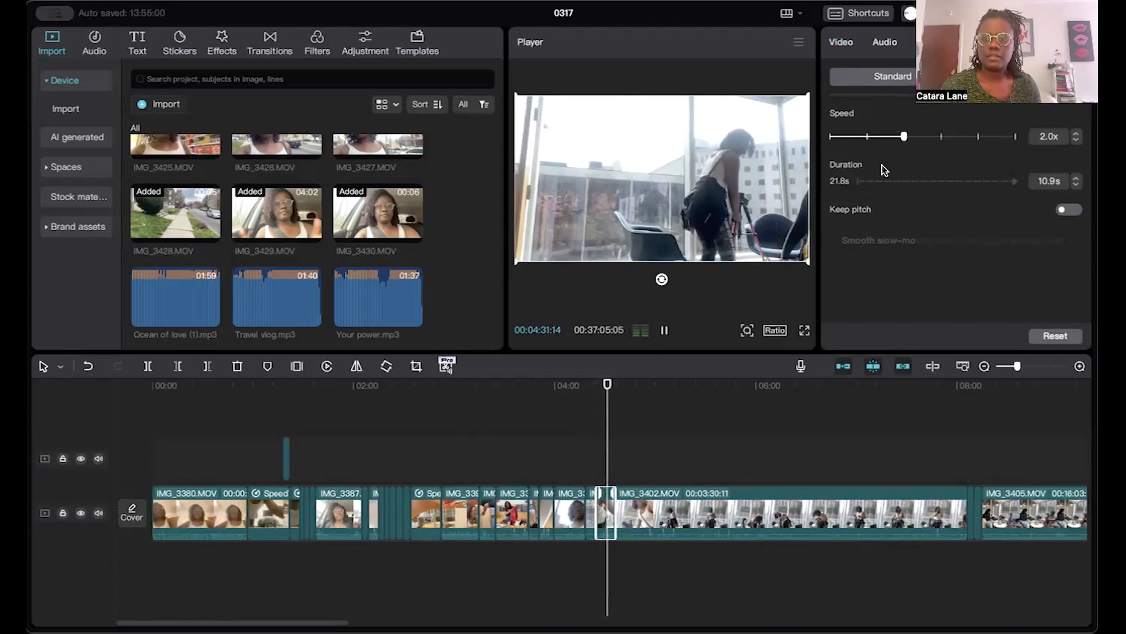
Step: Set the speed of IMG_3401.MOV to 5.0x and play it back from just before its start into IMG_3402.MOV
{"action": "left_click_drag", "start_coordinate": [906, 136], "coordinate": [941, 136]}
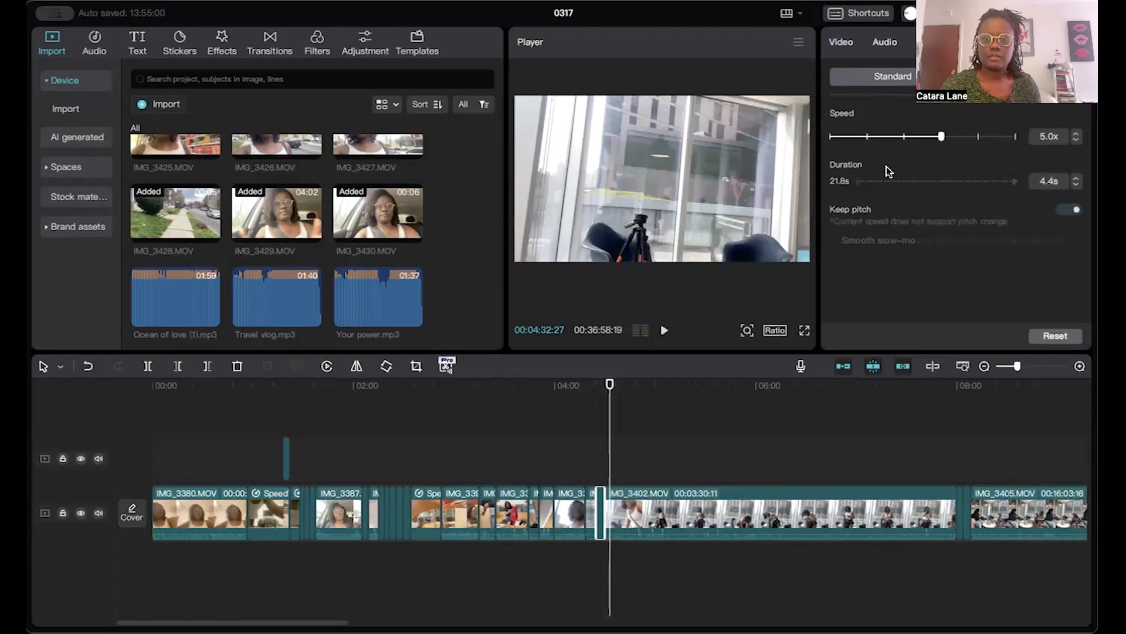
{"action": "left_click_drag", "start_coordinate": [1023, 365], "coordinate": [1033, 364]}
{"action": "left_click", "coordinate": [346, 449]}
{"action": "left_click_drag", "start_coordinate": [346, 449], "coordinate": [289, 454]}
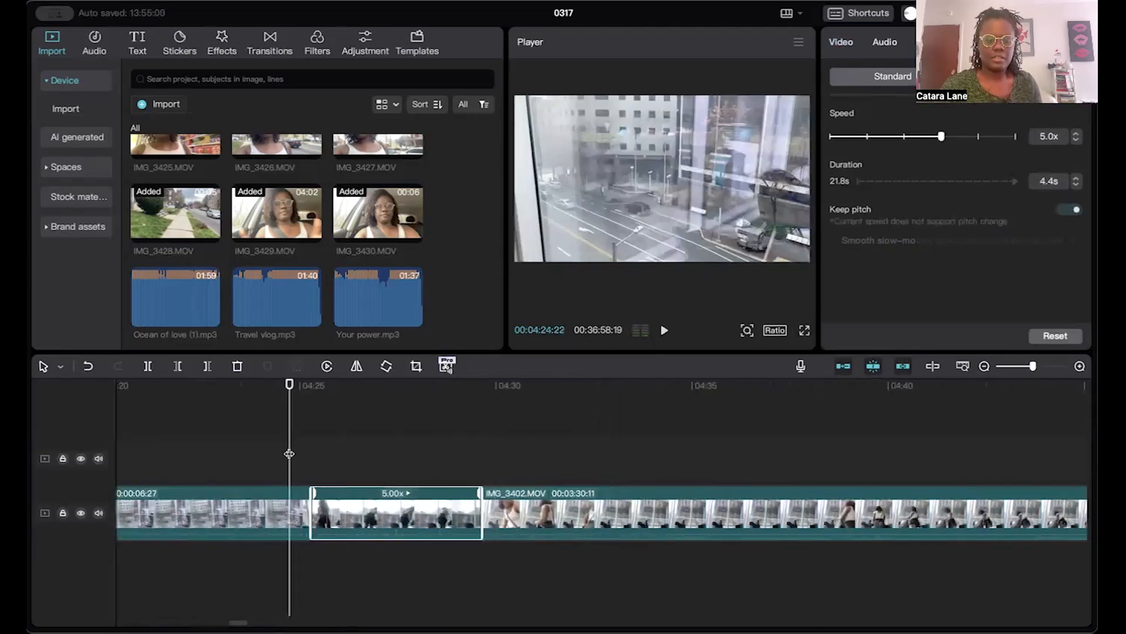
{"action": "left_click", "coordinate": [665, 331]}
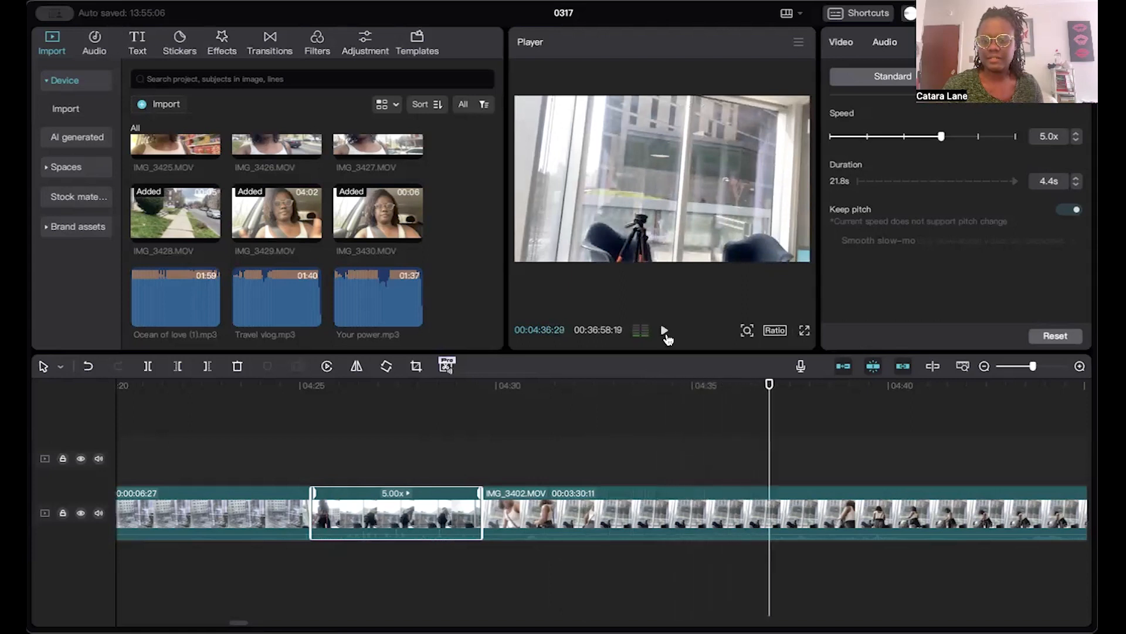
{"action": "left_click", "coordinate": [665, 332]}
Step: Split IMG_3402.MOV at 00:04:37:09, where the person re-enters the frame, and delete the part before the cut
{"action": "left_click", "coordinate": [837, 445]}
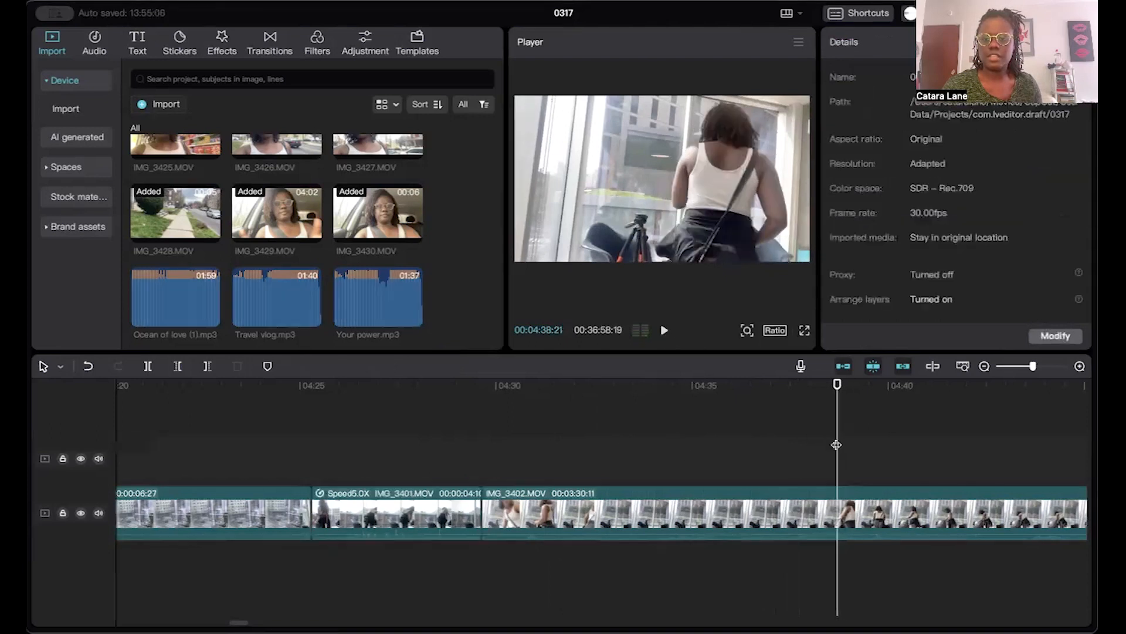
{"action": "left_click_drag", "start_coordinate": [836, 440], "coordinate": [782, 449]}
{"action": "left_click", "coordinate": [145, 366]}
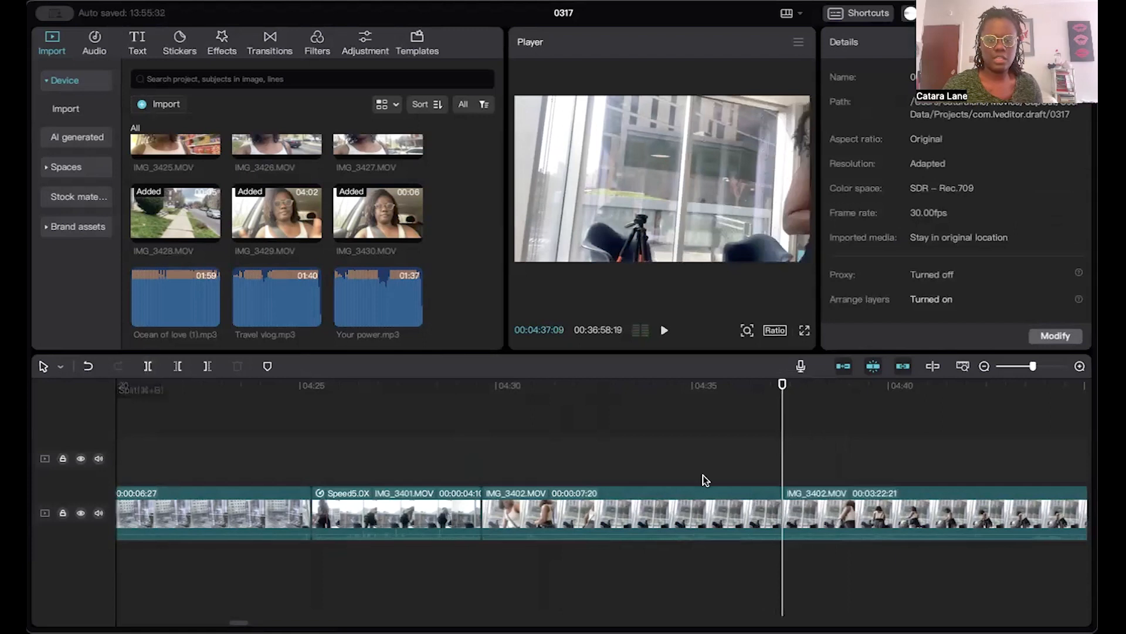
{"action": "left_click", "coordinate": [762, 506]}
{"action": "key", "text": "Delete"}
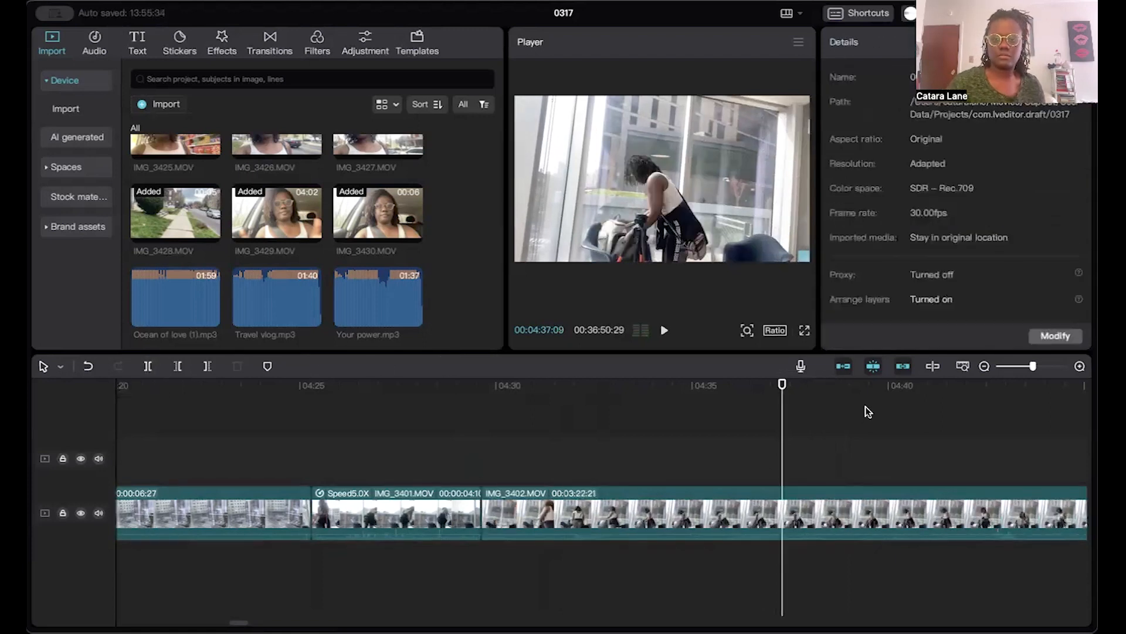
Step: Set the speed of the remaining IMG_3402.MOV clip to 77.8x and play it back
{"action": "left_click_drag", "start_coordinate": [778, 420], "coordinate": [476, 498]}
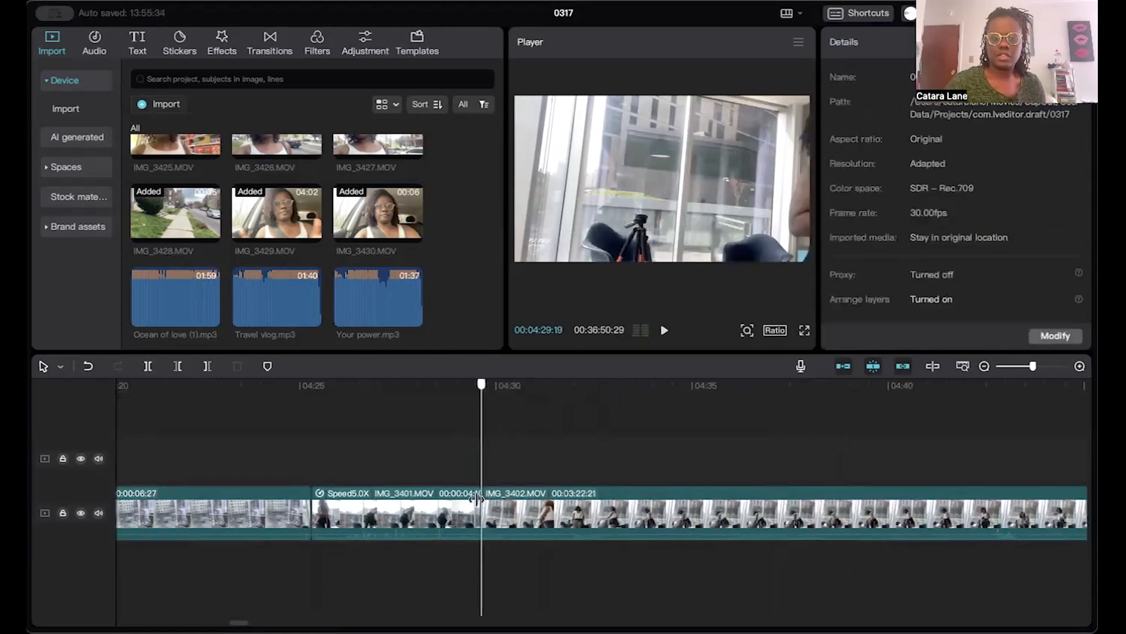
{"action": "left_click", "coordinate": [569, 514]}
{"action": "left_click", "coordinate": [929, 42]}
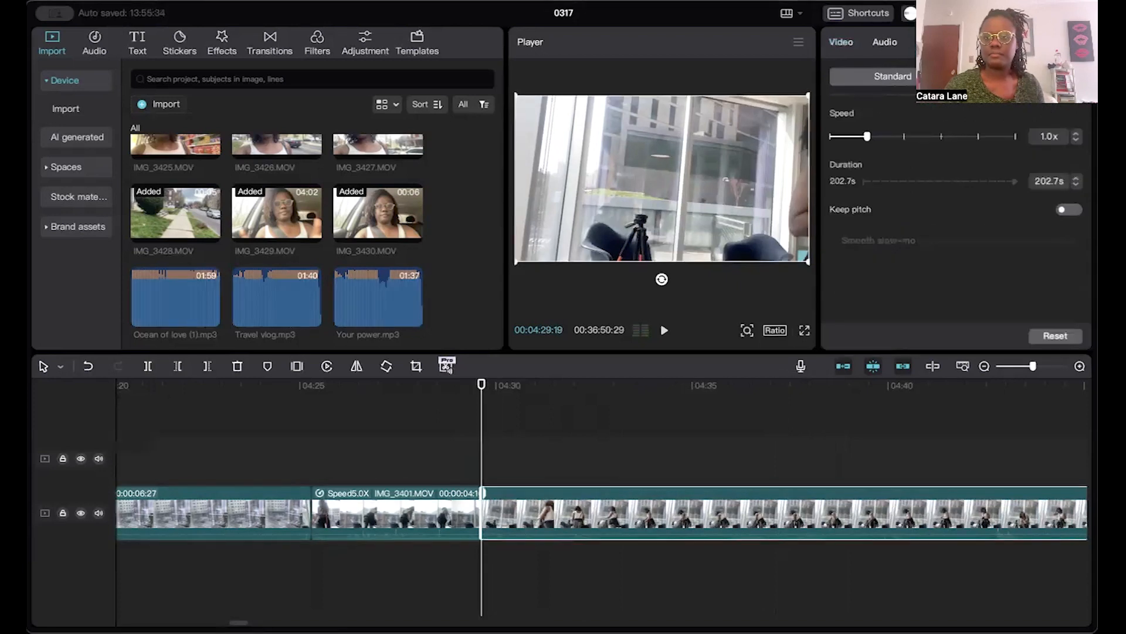
{"action": "left_click_drag", "start_coordinate": [880, 141], "coordinate": [1000, 140]}
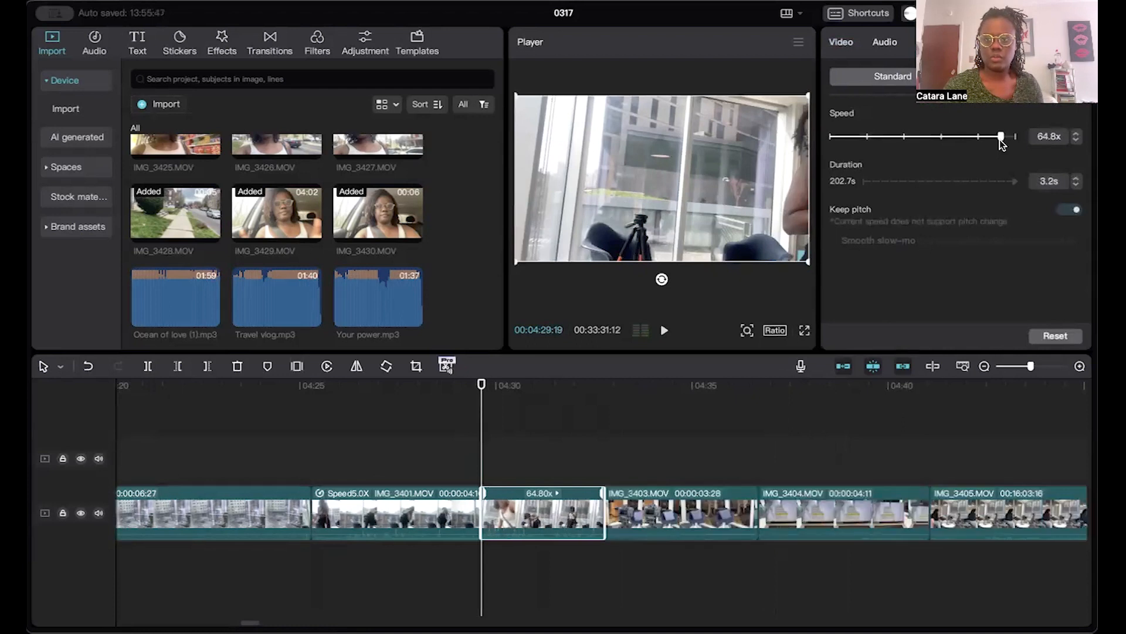
{"action": "left_click_drag", "start_coordinate": [1002, 144], "coordinate": [1007, 143]}
{"action": "left_click", "coordinate": [667, 329]}
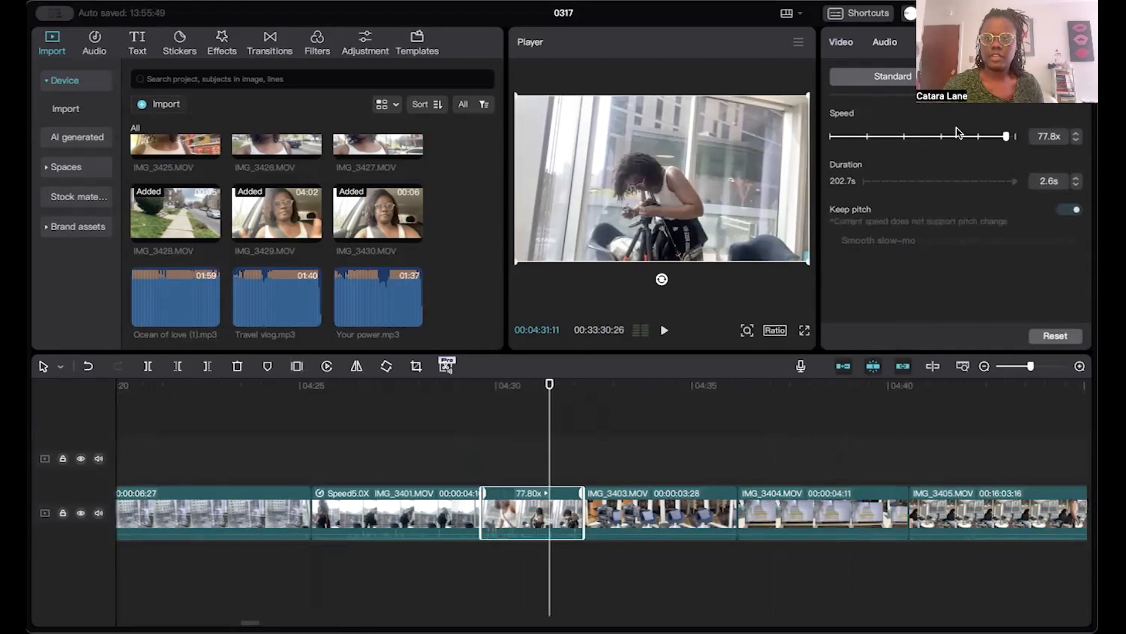
Step: Try several playback speeds on IMG_3402.MOV, from 6.0x up to 57.9x, and preview it at 57.9x
{"action": "left_click", "coordinate": [708, 511]}
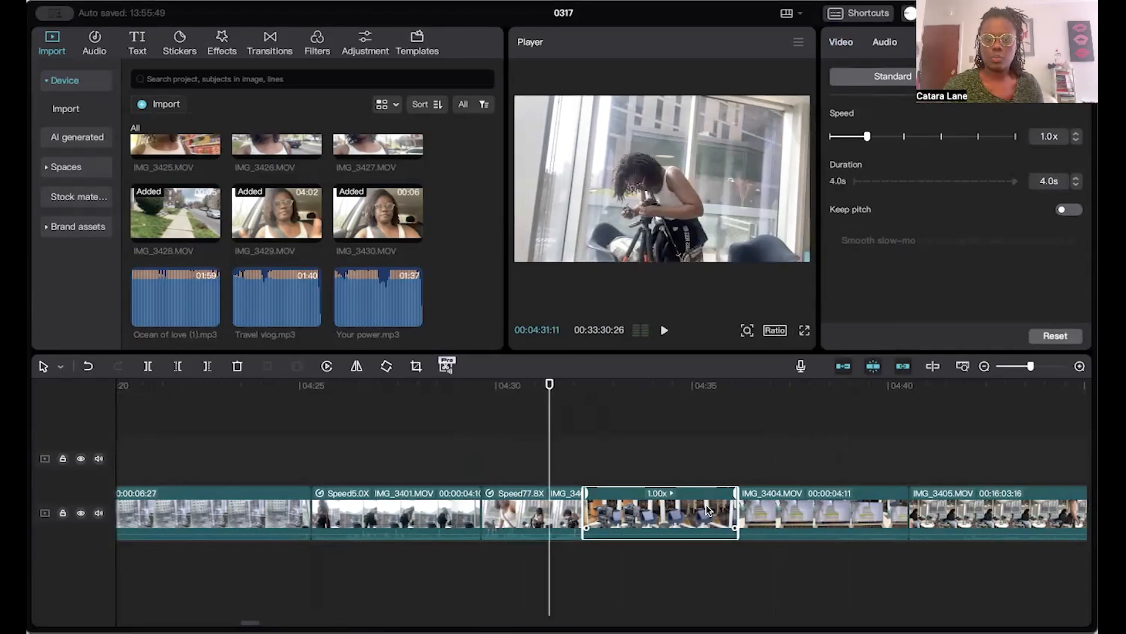
{"action": "left_click", "coordinate": [535, 513]}
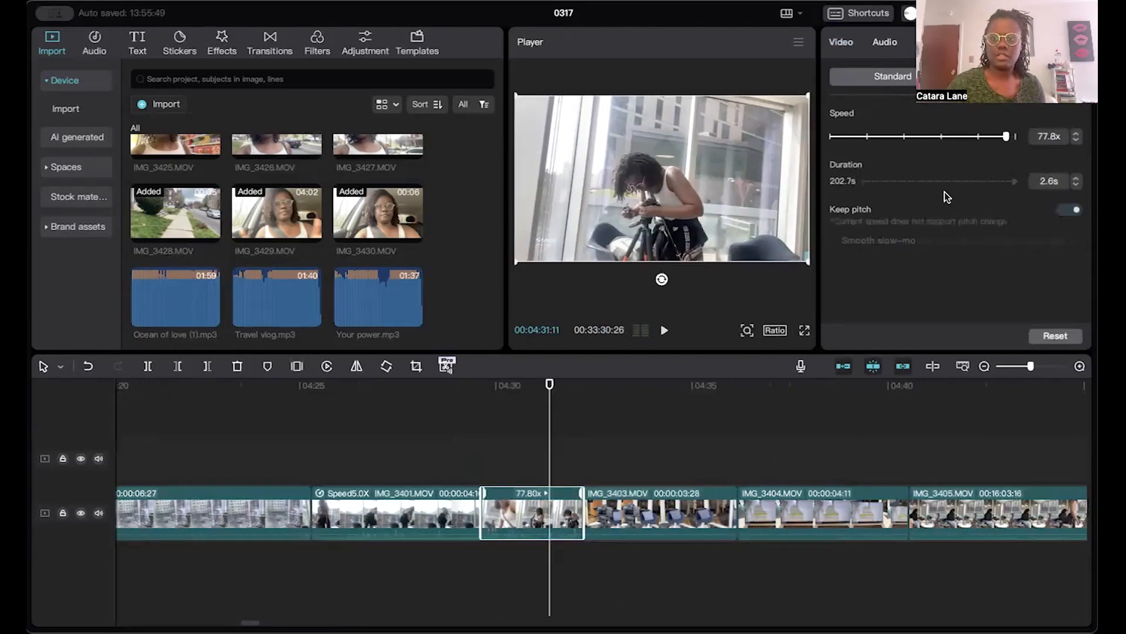
{"action": "left_click", "coordinate": [948, 135]}
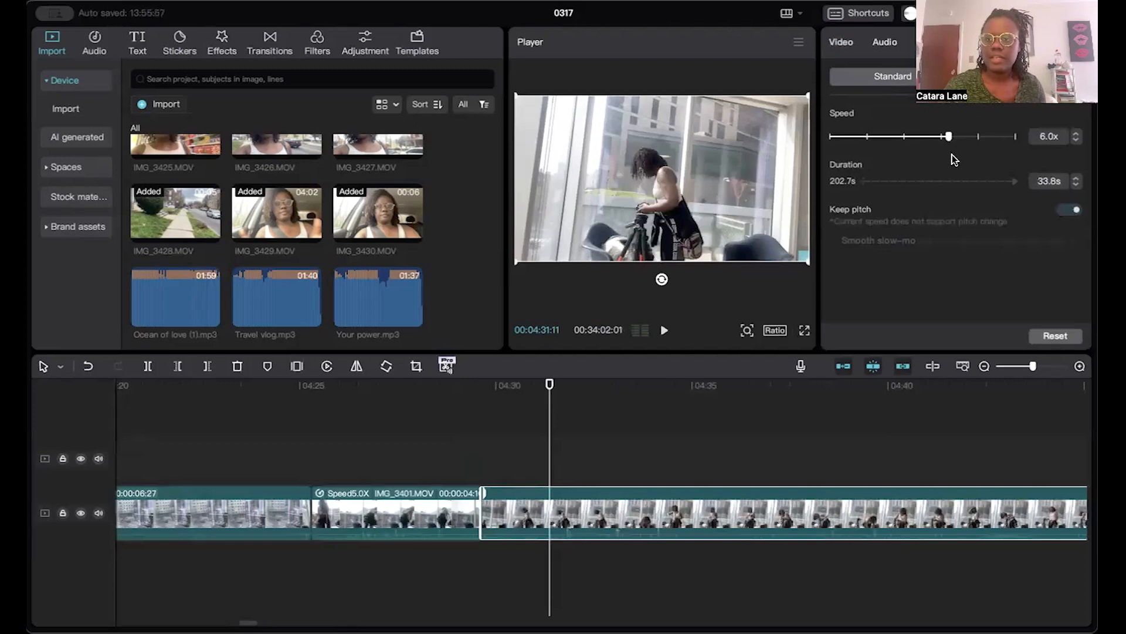
{"action": "left_click", "coordinate": [967, 135]}
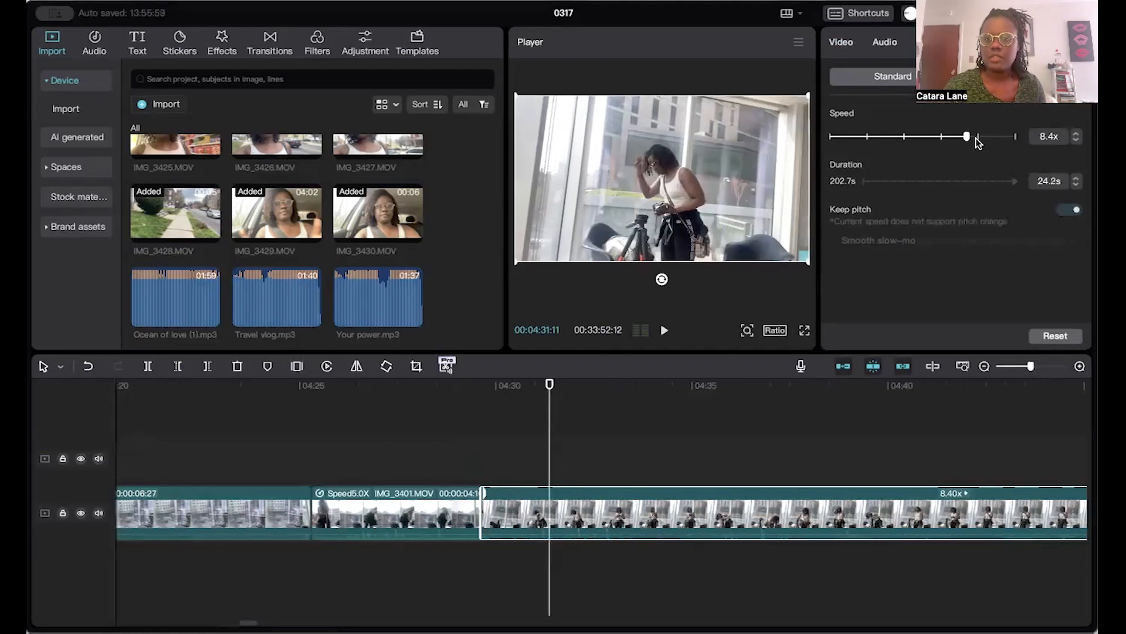
{"action": "left_click", "coordinate": [976, 136]}
{"action": "left_click", "coordinate": [993, 137]}
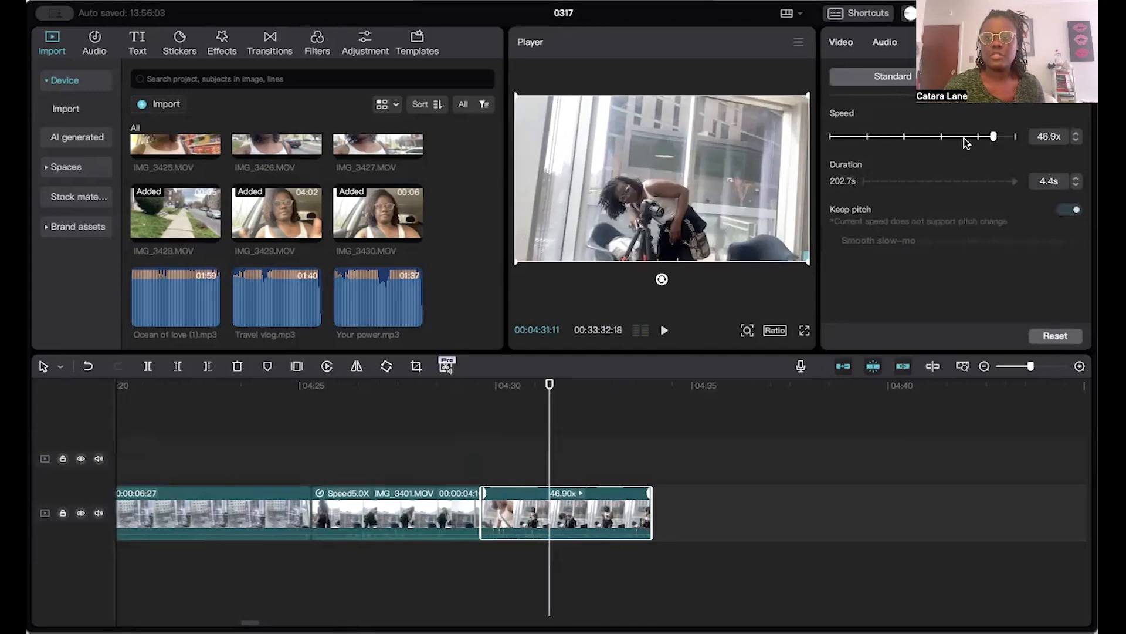
{"action": "left_click", "coordinate": [964, 138]}
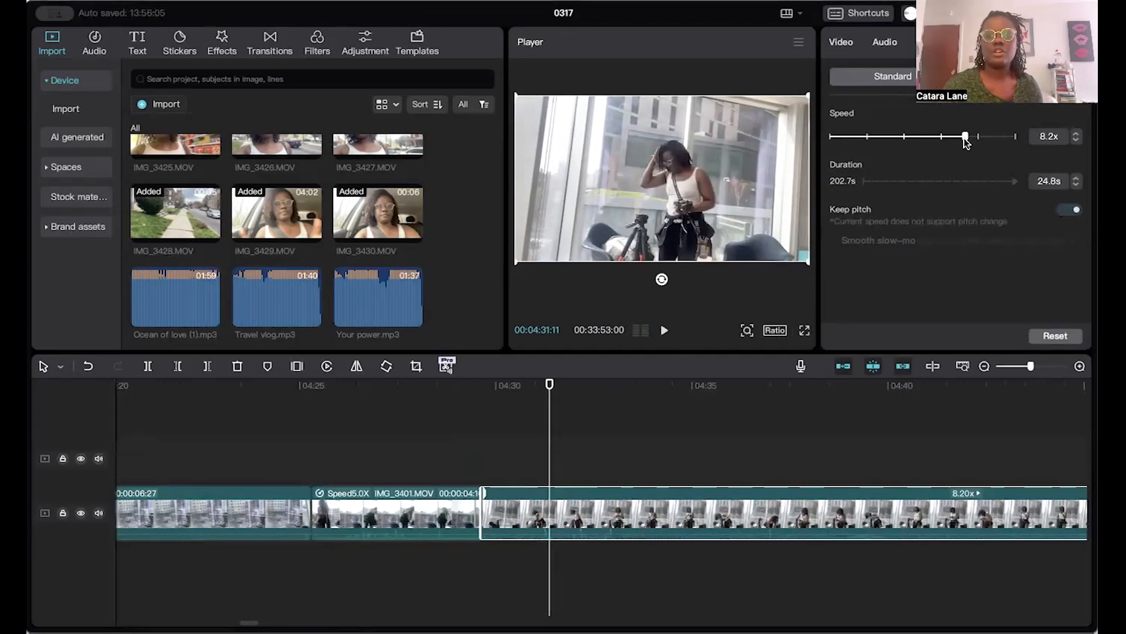
{"action": "left_click", "coordinate": [978, 136]}
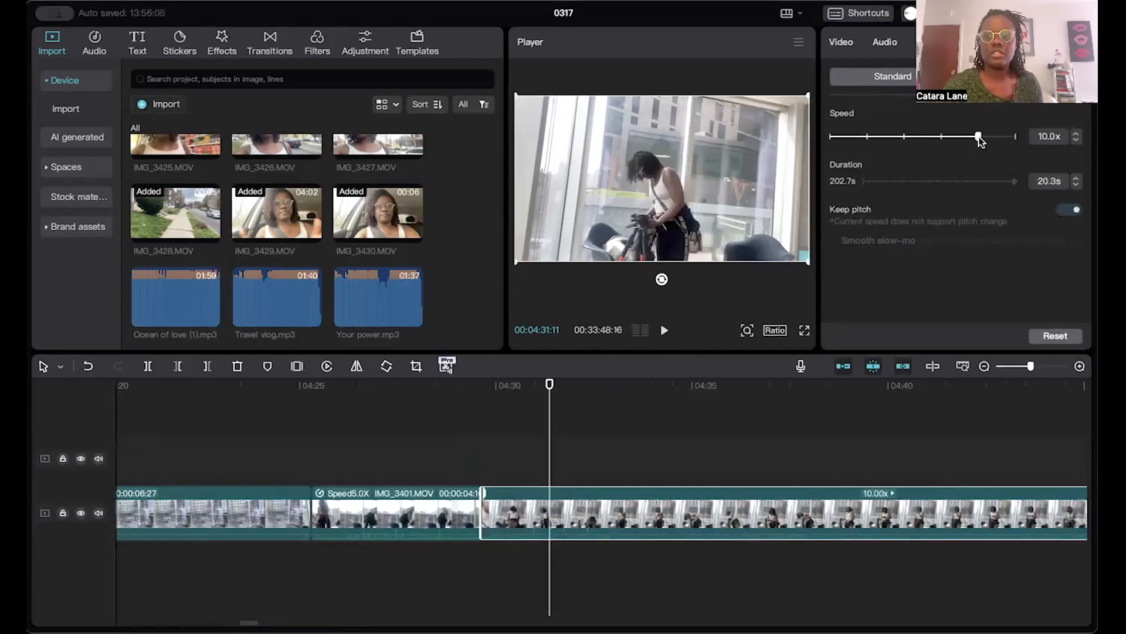
{"action": "left_click", "coordinate": [997, 136]}
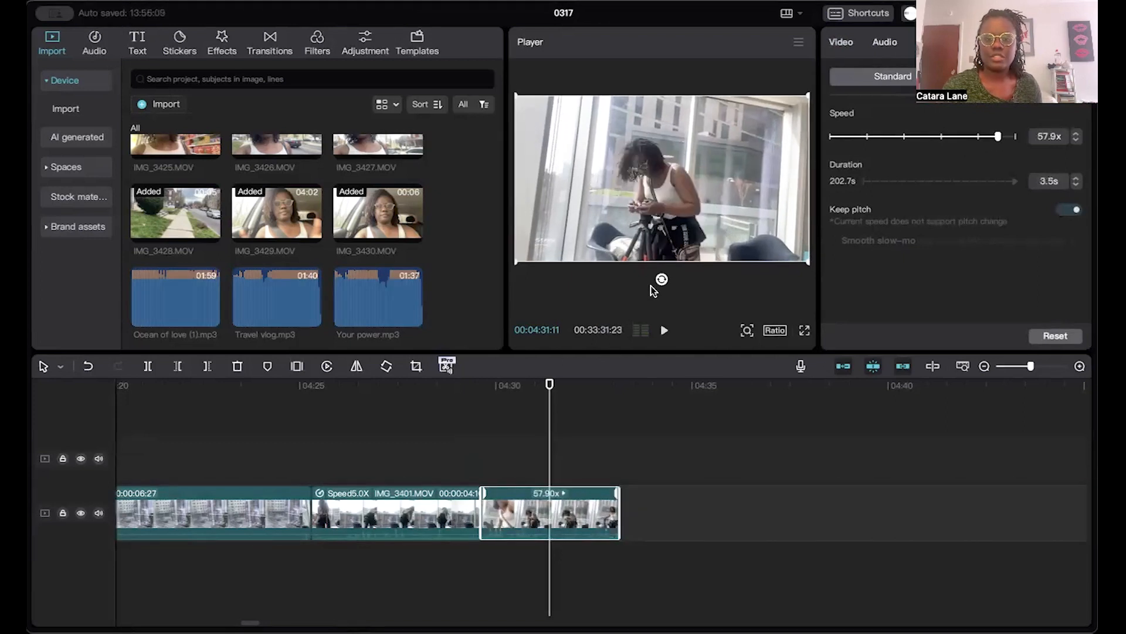
{"action": "left_click_drag", "start_coordinate": [549, 443], "coordinate": [475, 460]}
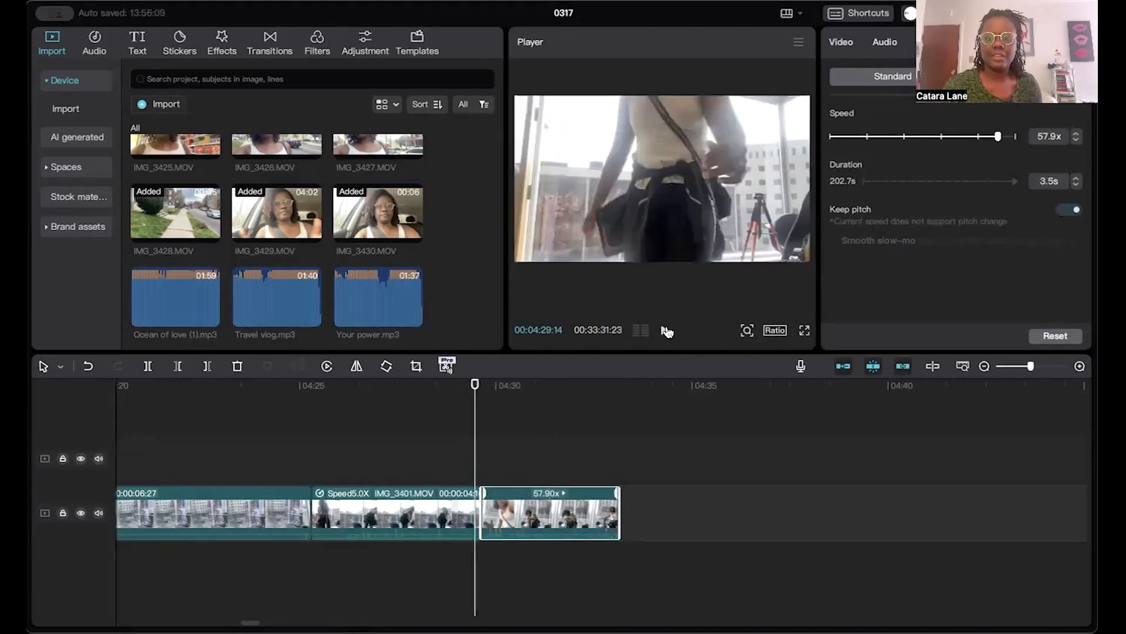
{"action": "left_click", "coordinate": [667, 332]}
{"action": "left_click", "coordinate": [667, 331]}
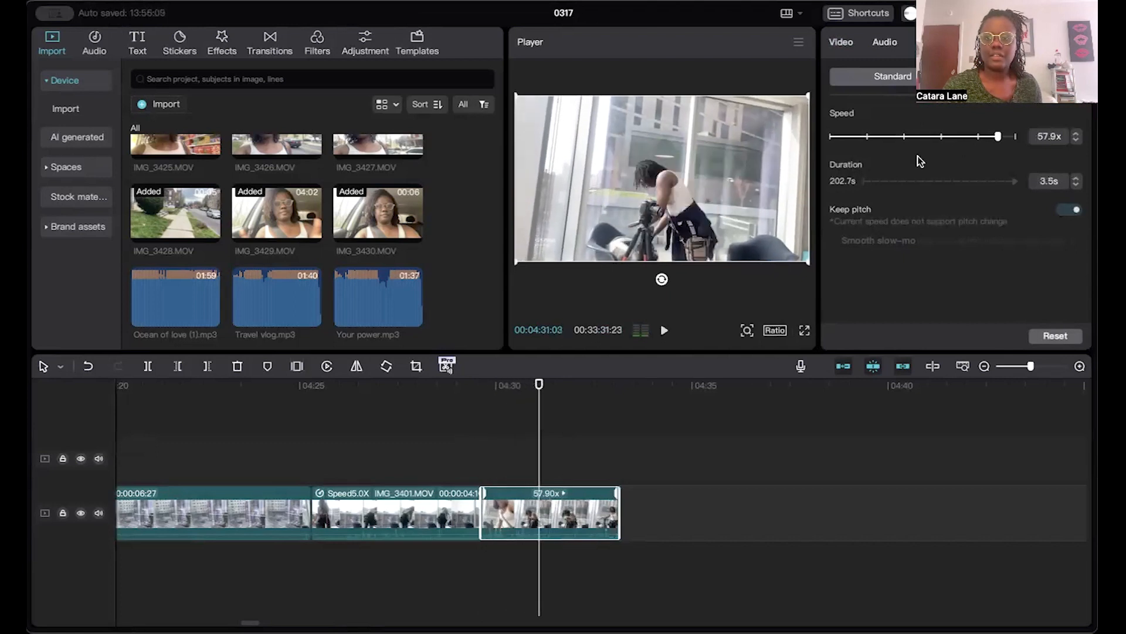
Step: Try speeds of 9.1x and 7.7x on IMG_3402.MOV with a playback, and set its speed to 10.0x
{"action": "left_click_drag", "start_coordinate": [991, 132], "coordinate": [972, 137]}
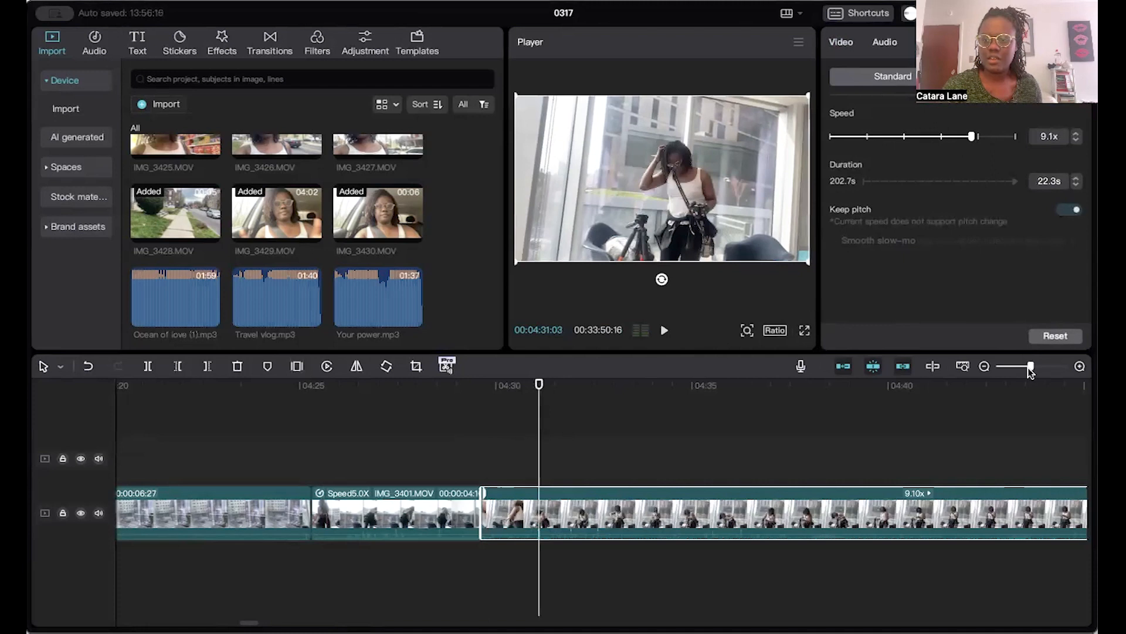
{"action": "left_click_drag", "start_coordinate": [1033, 368], "coordinate": [1003, 369]}
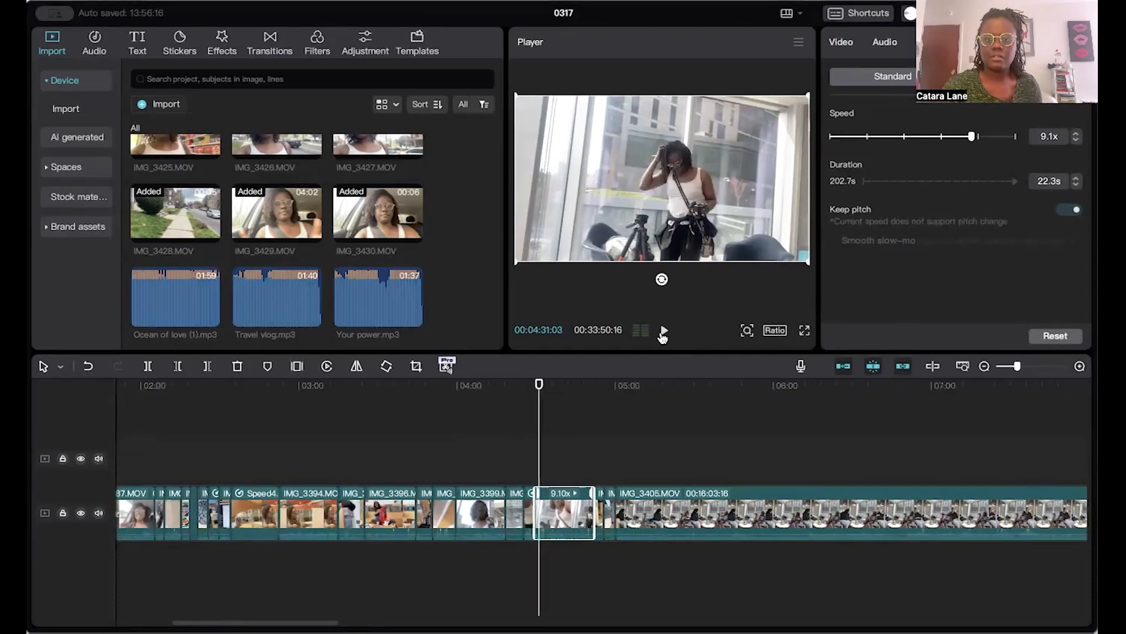
{"action": "left_click", "coordinate": [663, 331]}
{"action": "left_click_drag", "start_coordinate": [972, 136], "coordinate": [961, 139]}
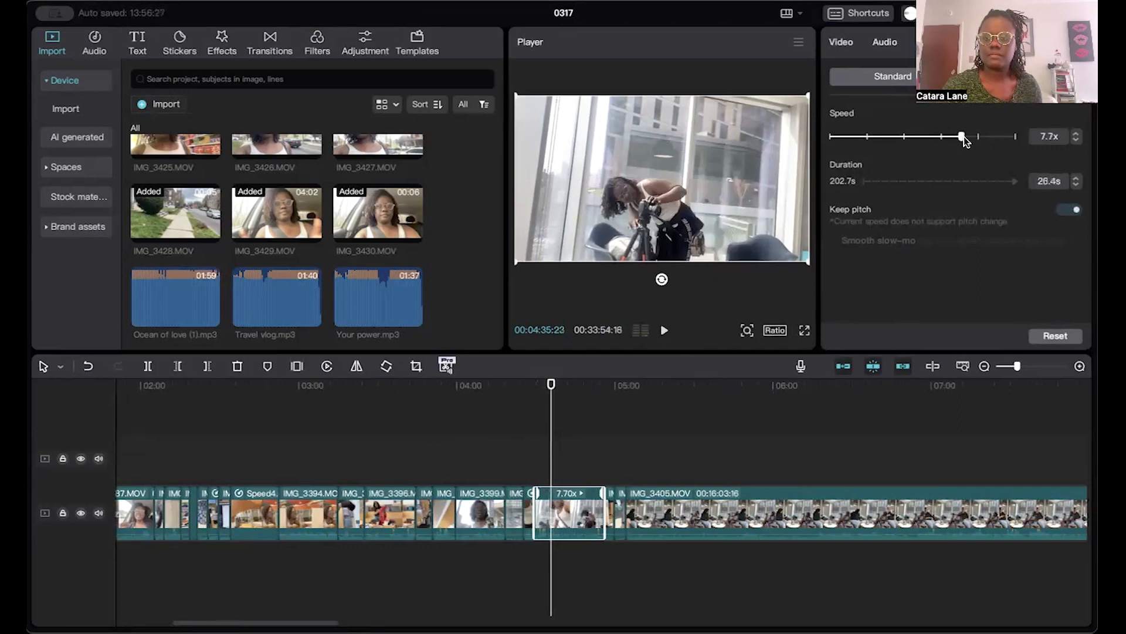
{"action": "left_click", "coordinate": [978, 137]}
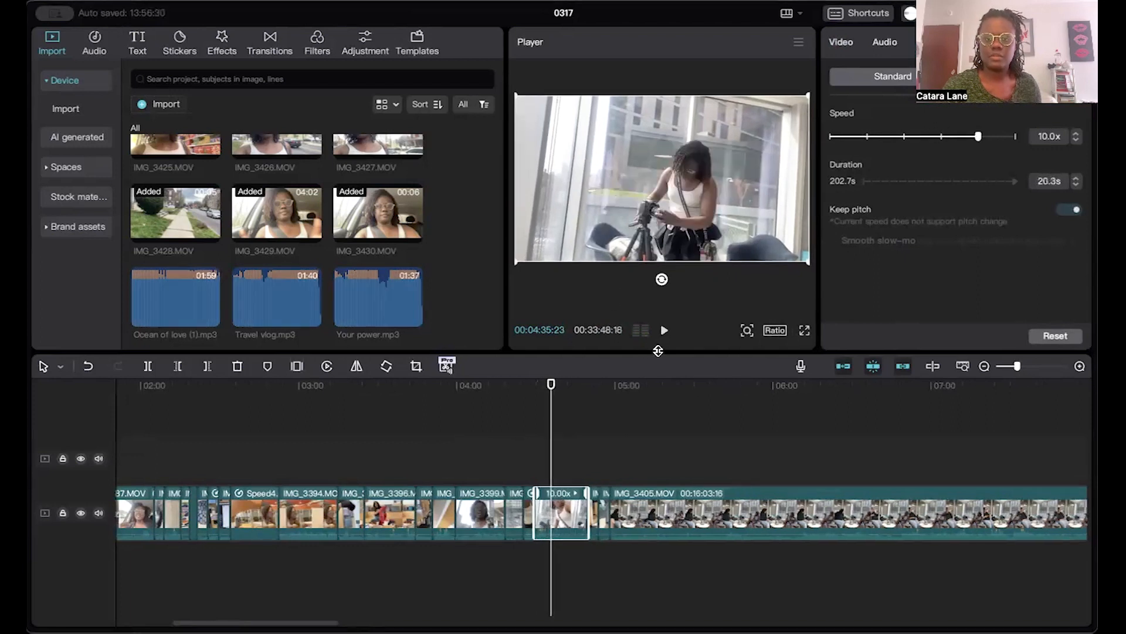
Step: Trim the end of IMG_3402.MOV back to 00:04:49:16 so that IMG_3403.MOV follows directly
{"action": "left_click_drag", "start_coordinate": [1022, 367], "coordinate": [1038, 369]}
{"action": "left_click_drag", "start_coordinate": [591, 448], "coordinate": [493, 473]}
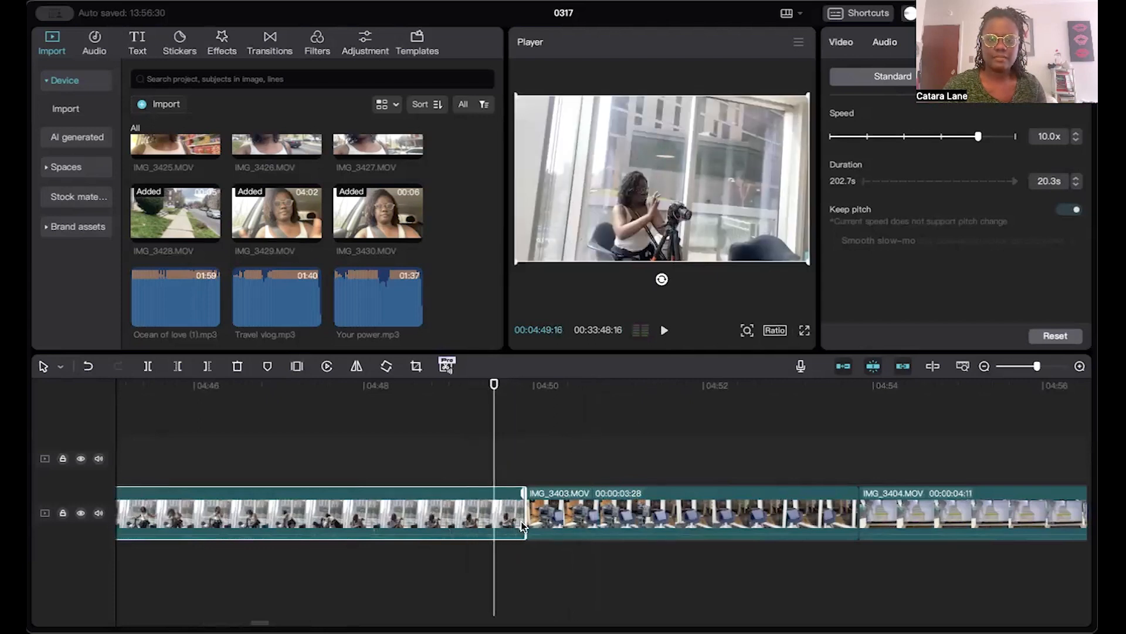
{"action": "left_click_drag", "start_coordinate": [526, 514], "coordinate": [493, 515]}
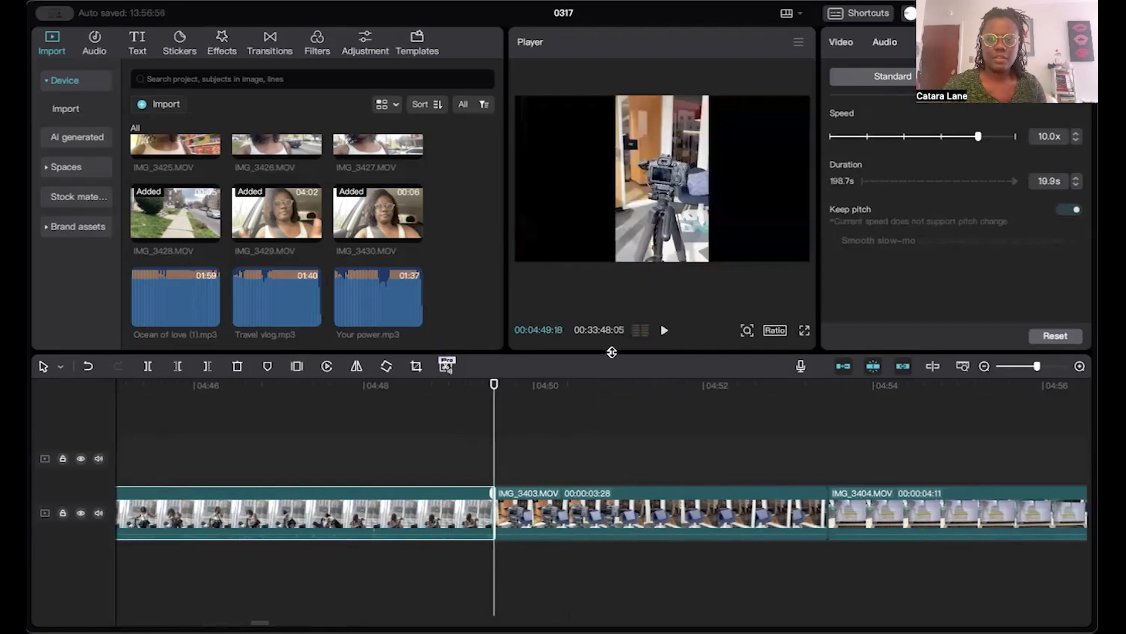
Step: Move IMG_3403.MOV onto the track above, overlaying the last seconds of IMG_3402.MOV, and play it back from 00:04:46:10
{"action": "left_click_drag", "start_coordinate": [600, 503], "coordinate": [259, 473]}
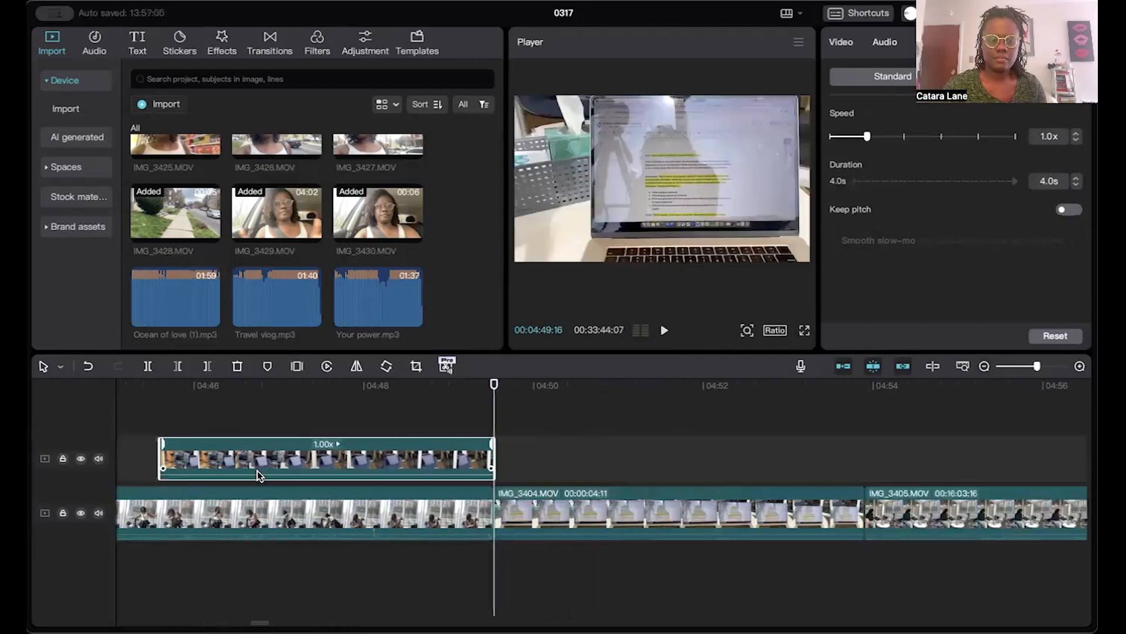
{"action": "left_click_drag", "start_coordinate": [493, 419], "coordinate": [665, 434]}
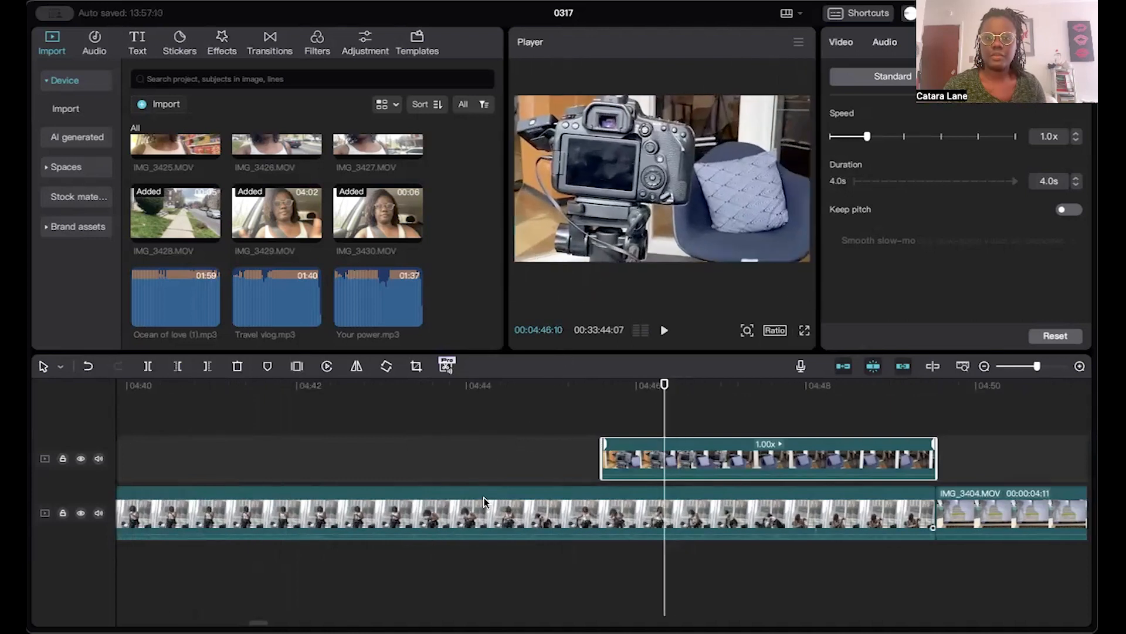
{"action": "left_click", "coordinate": [665, 332]}
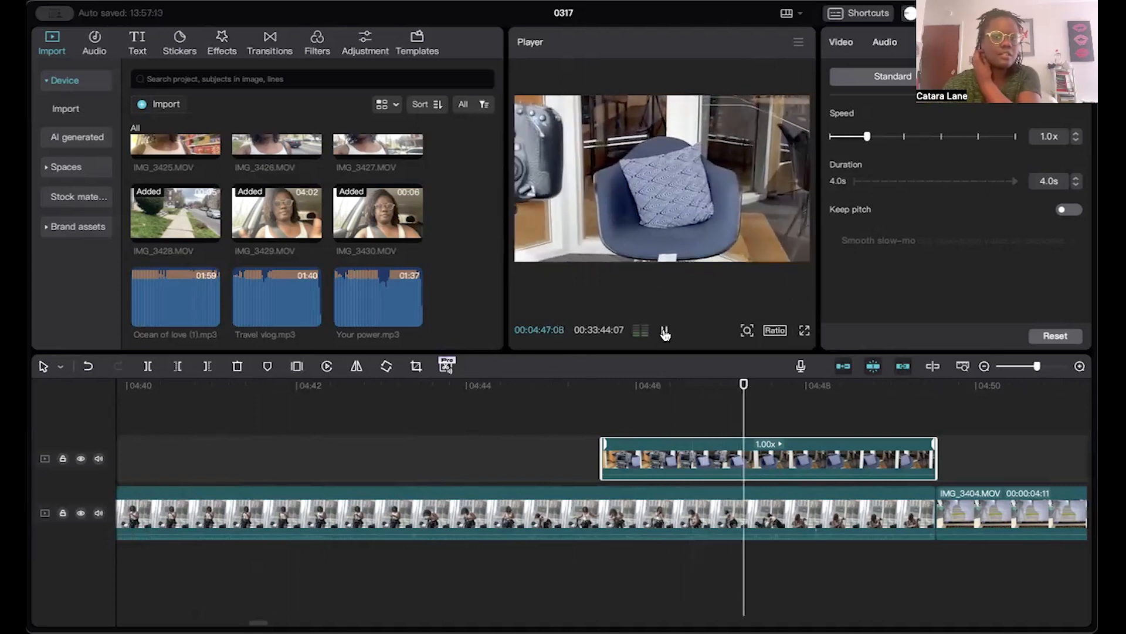
{"action": "left_click", "coordinate": [665, 332]}
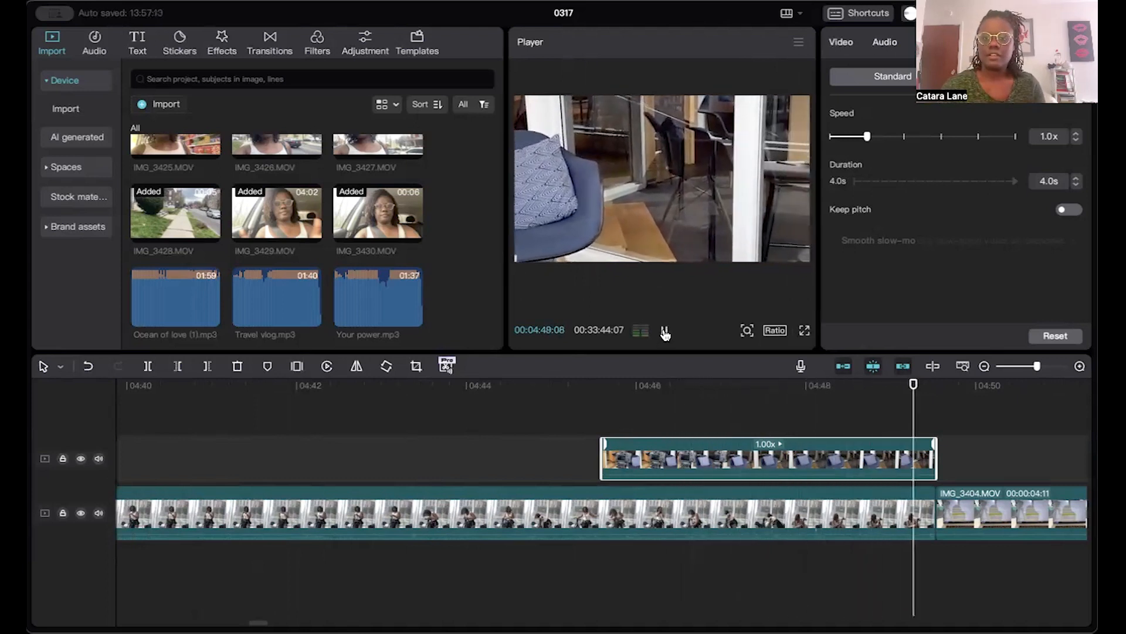
Step: Lower the audio volume of the sped-up IMG_3402.MOV clip on the main track
{"action": "left_click", "coordinate": [706, 508]}
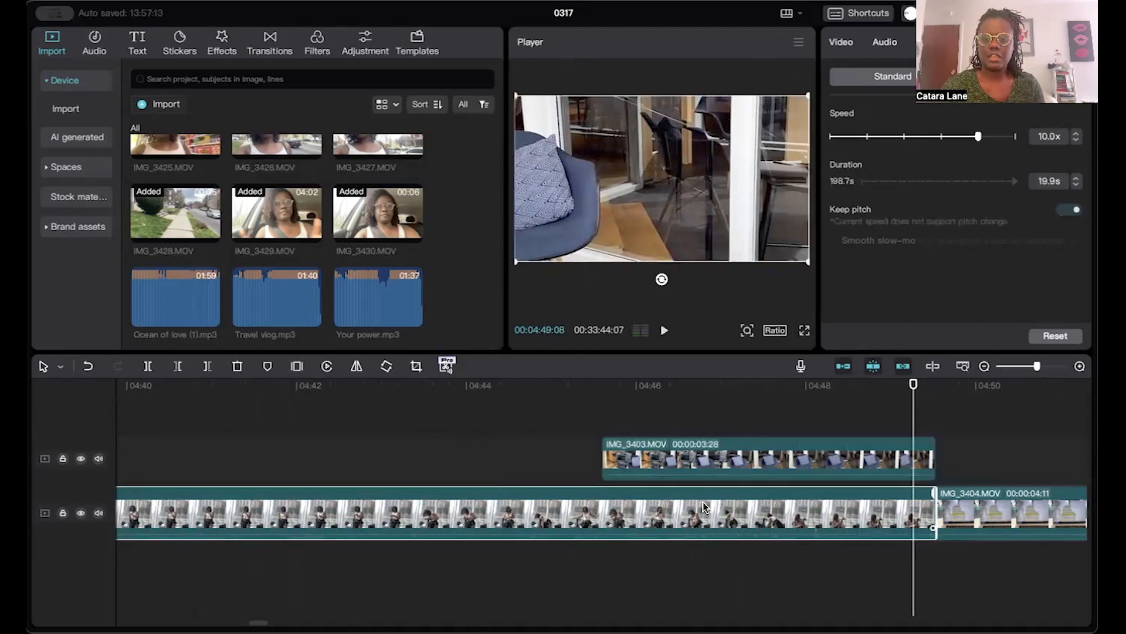
{"action": "left_click", "coordinate": [884, 43]}
{"action": "left_click", "coordinate": [913, 157]}
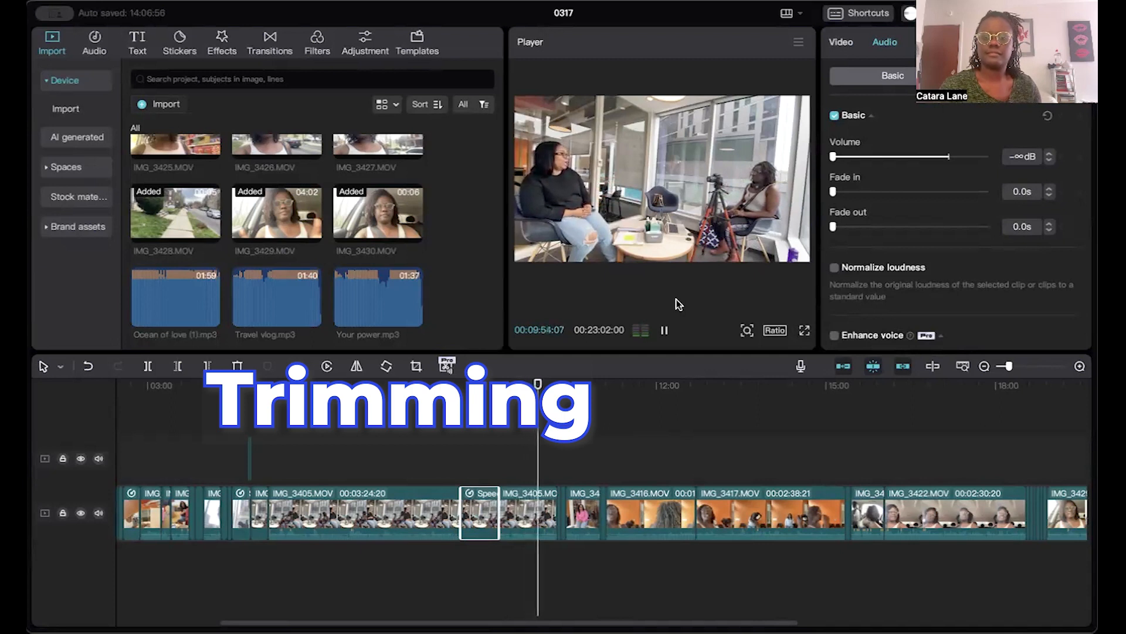
Step: Play back the interview and car footage on the timeline to check the trims
{"action": "left_click", "coordinate": [666, 331]}
{"action": "key", "text": "ctrl+equal"}
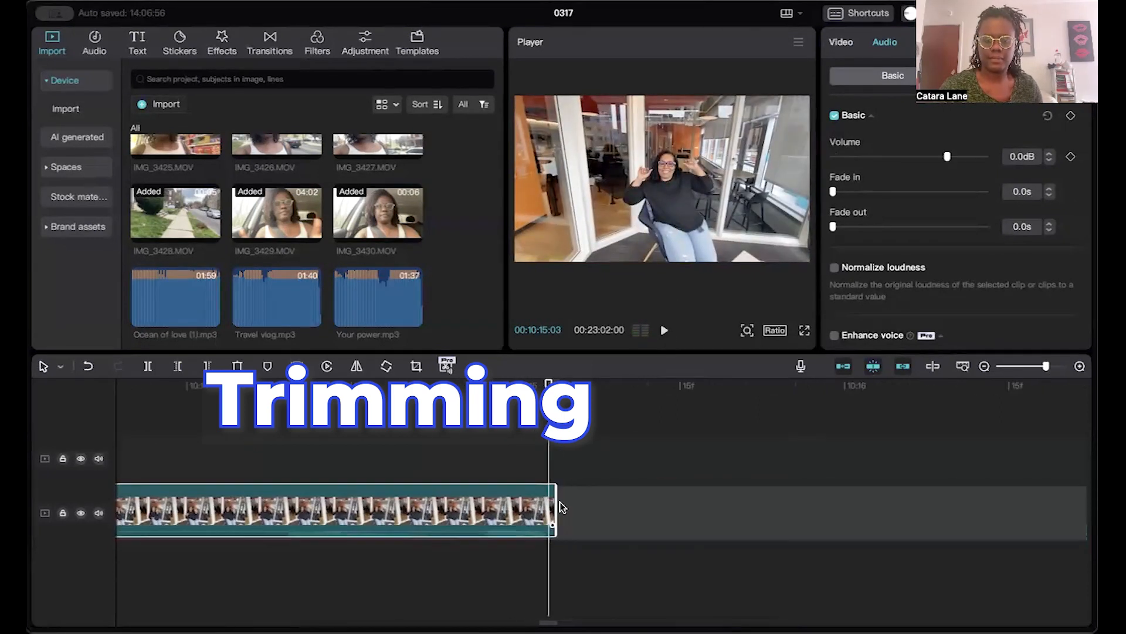
{"action": "left_click", "coordinate": [665, 331]}
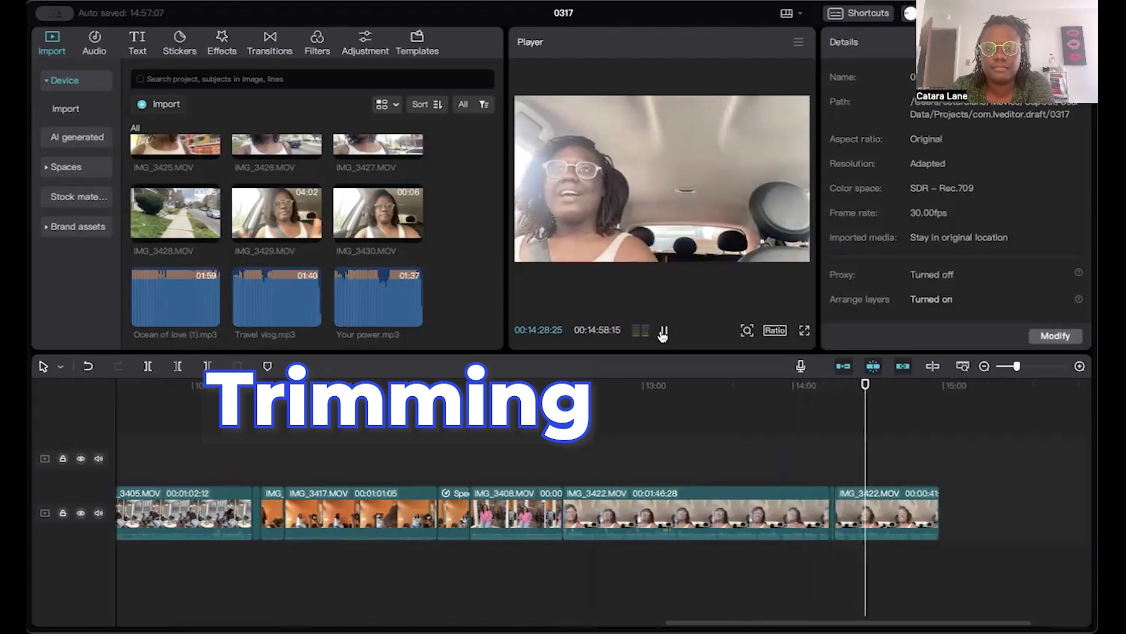
{"action": "left_click", "coordinate": [663, 336]}
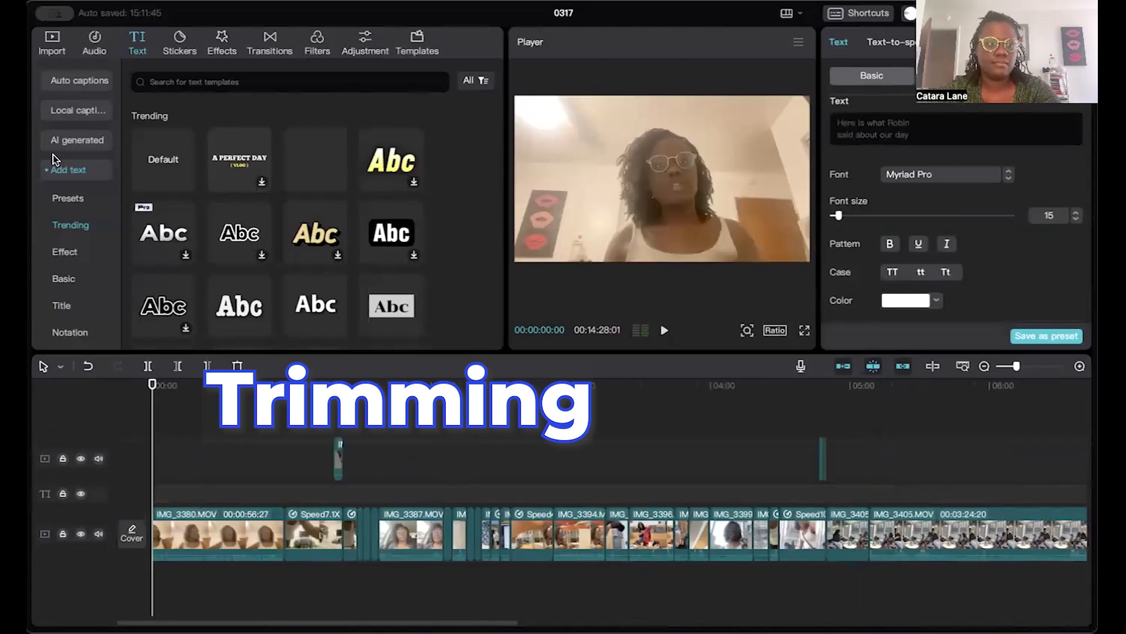
Step: Add Ocean of love (1).mp3 below the footage at 00:00:48:00, set its volume to -22.4 dB and play it back
{"action": "left_click", "coordinate": [52, 52]}
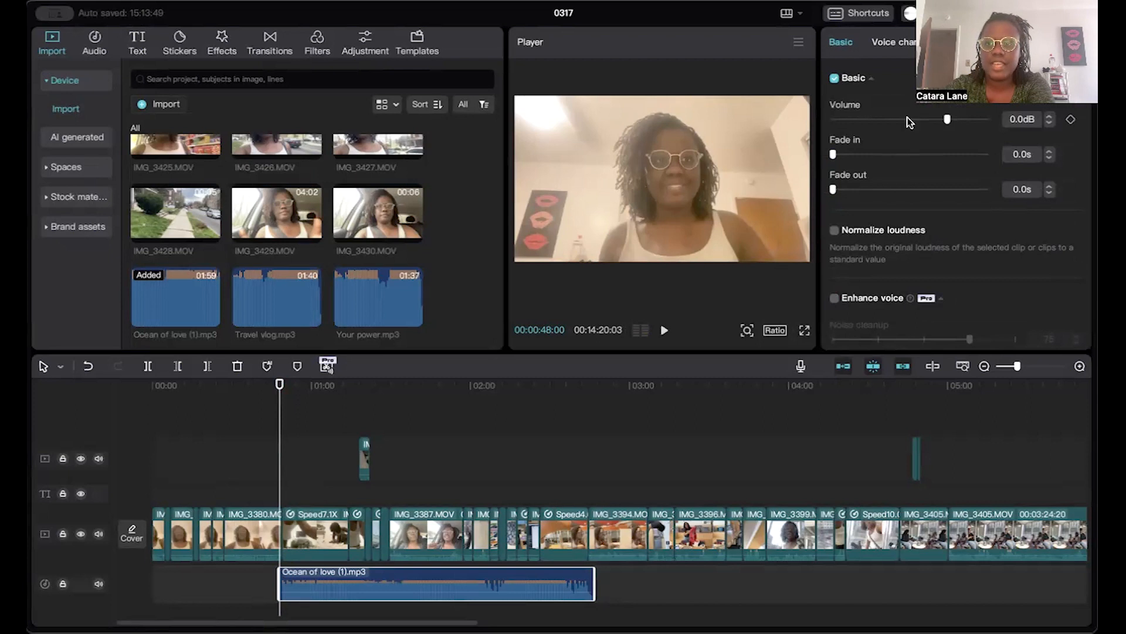
{"action": "left_click_drag", "start_coordinate": [942, 121], "coordinate": [898, 122]}
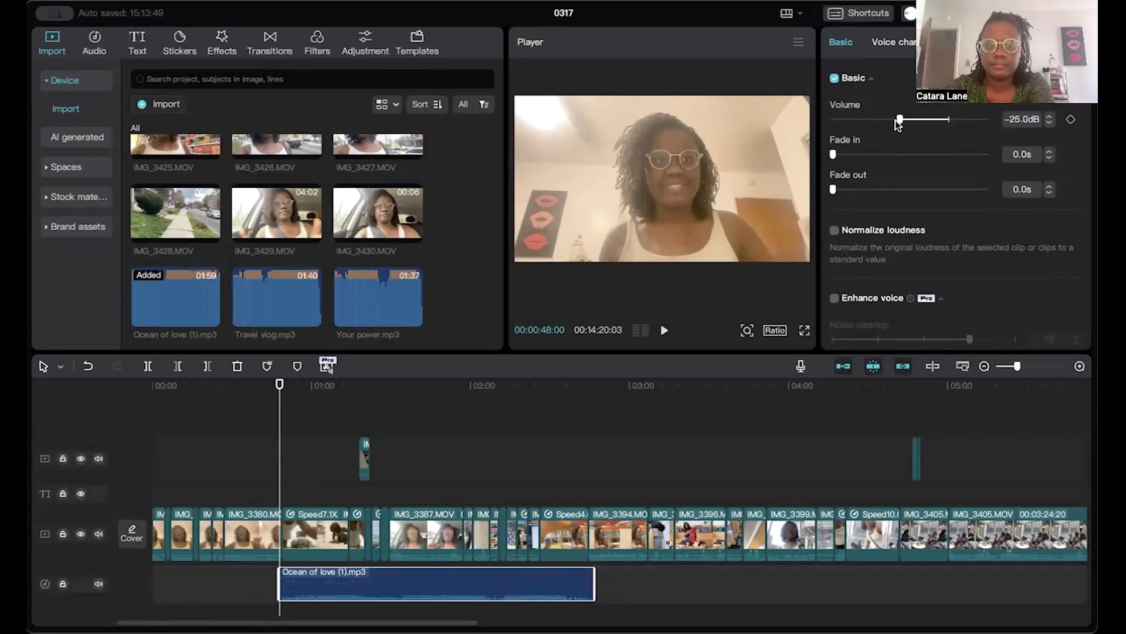
{"action": "left_click", "coordinate": [662, 328]}
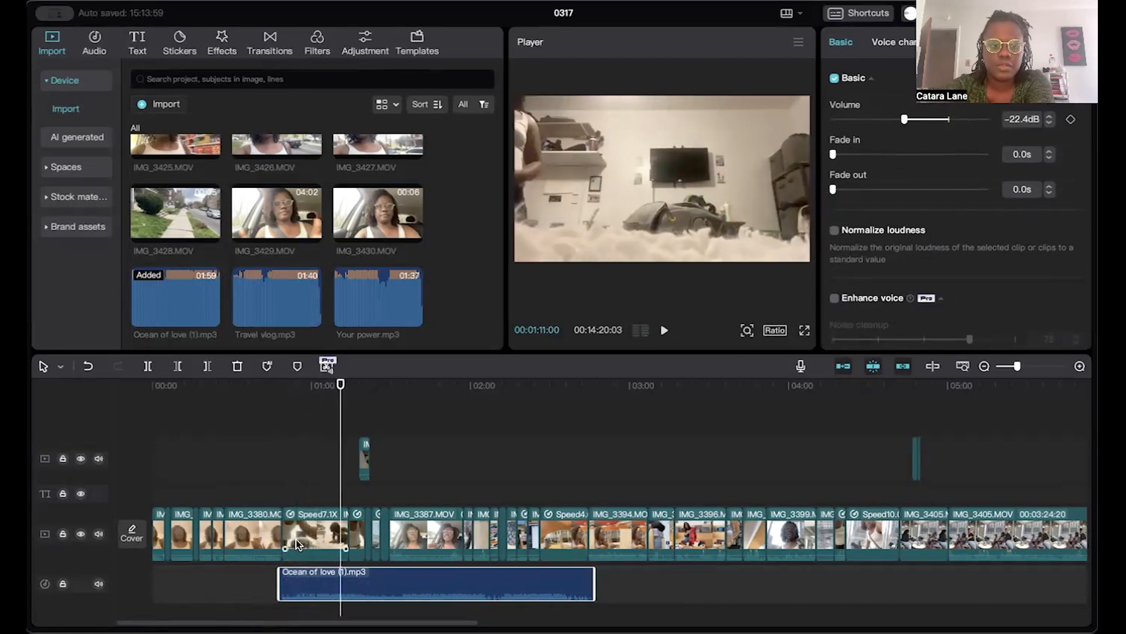
Step: Set the speed of the 7.1x clip that follows IMG_3380.MOV to 10.0x and play it back from 00:00:48:00
{"action": "left_click", "coordinate": [299, 541]}
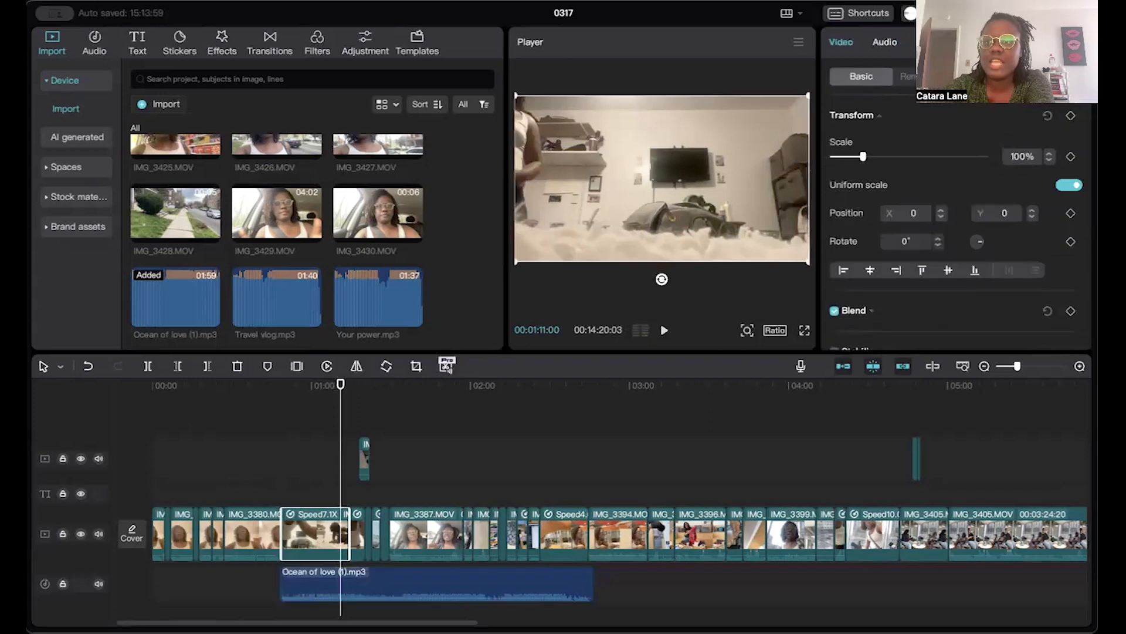
{"action": "left_click", "coordinate": [929, 42]}
{"action": "left_click_drag", "start_coordinate": [961, 141], "coordinate": [984, 140]}
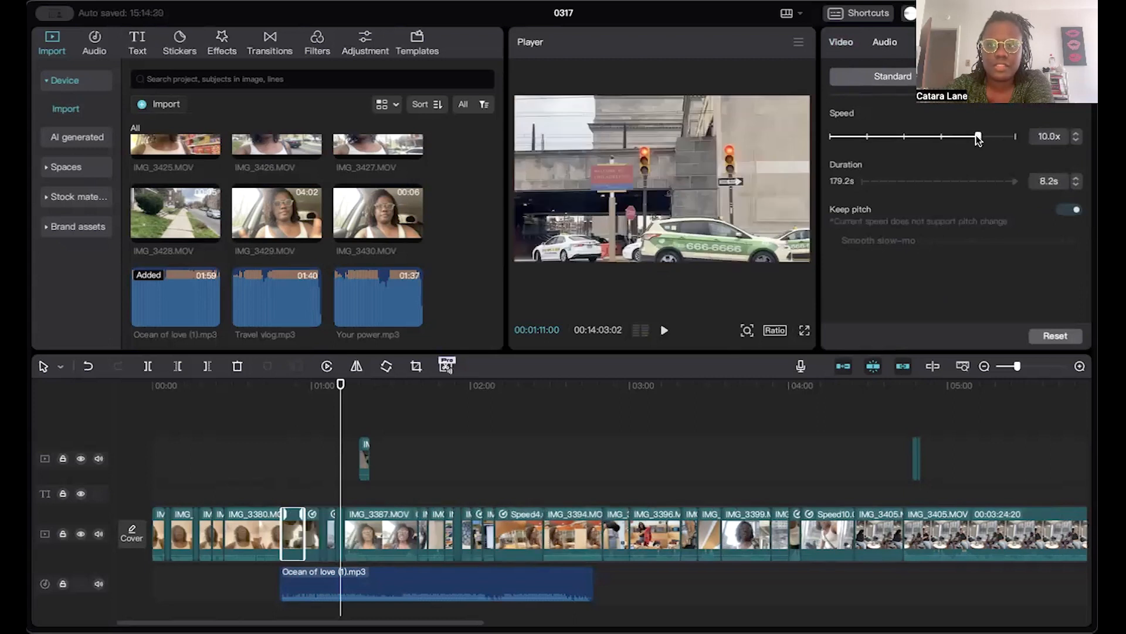
{"action": "left_click_drag", "start_coordinate": [340, 416], "coordinate": [276, 416]}
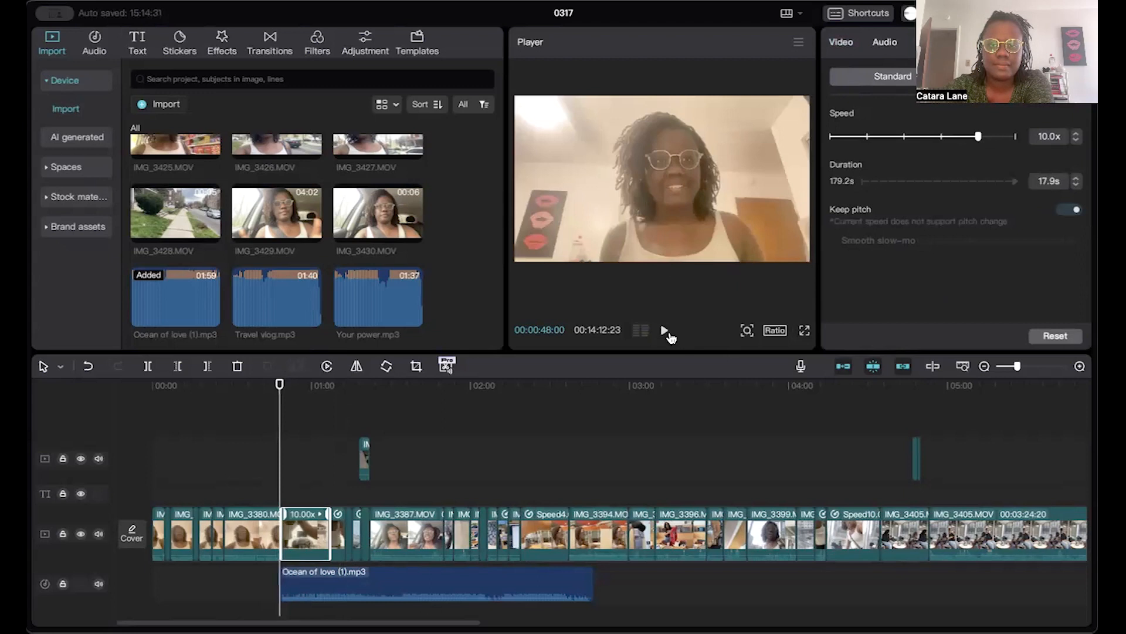
{"action": "left_click", "coordinate": [665, 331]}
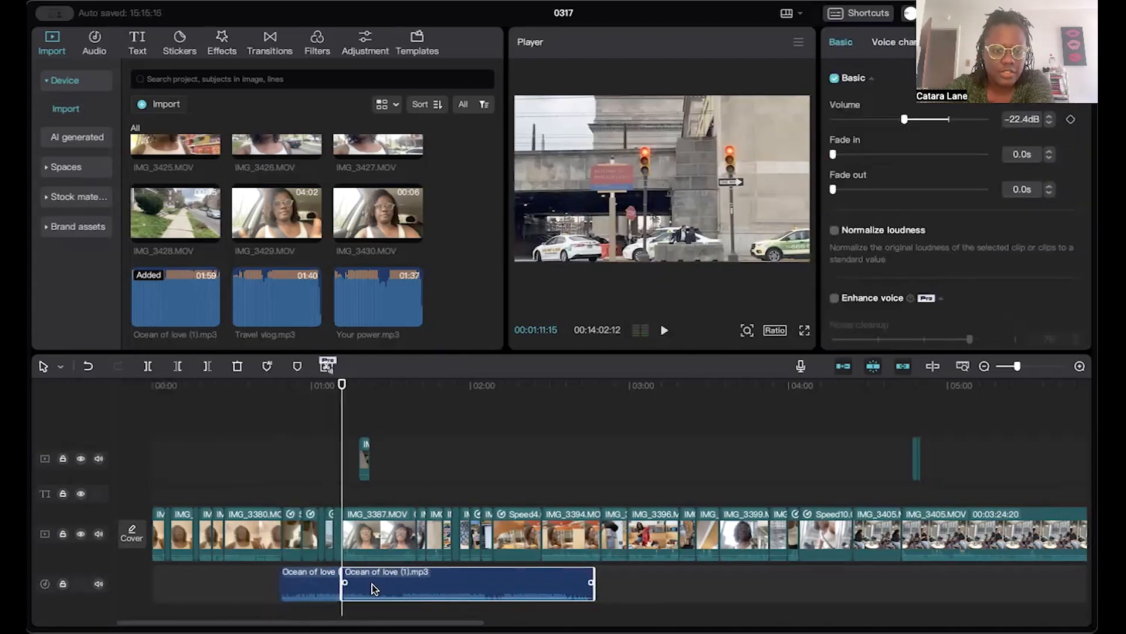
Step: Move the second part of the music to about 01:40, and extend the first part to 00:01:14:21 with a 6.7 s fade-out
{"action": "left_click_drag", "start_coordinate": [374, 589], "coordinate": [446, 579]}
{"action": "left_click", "coordinate": [320, 589]}
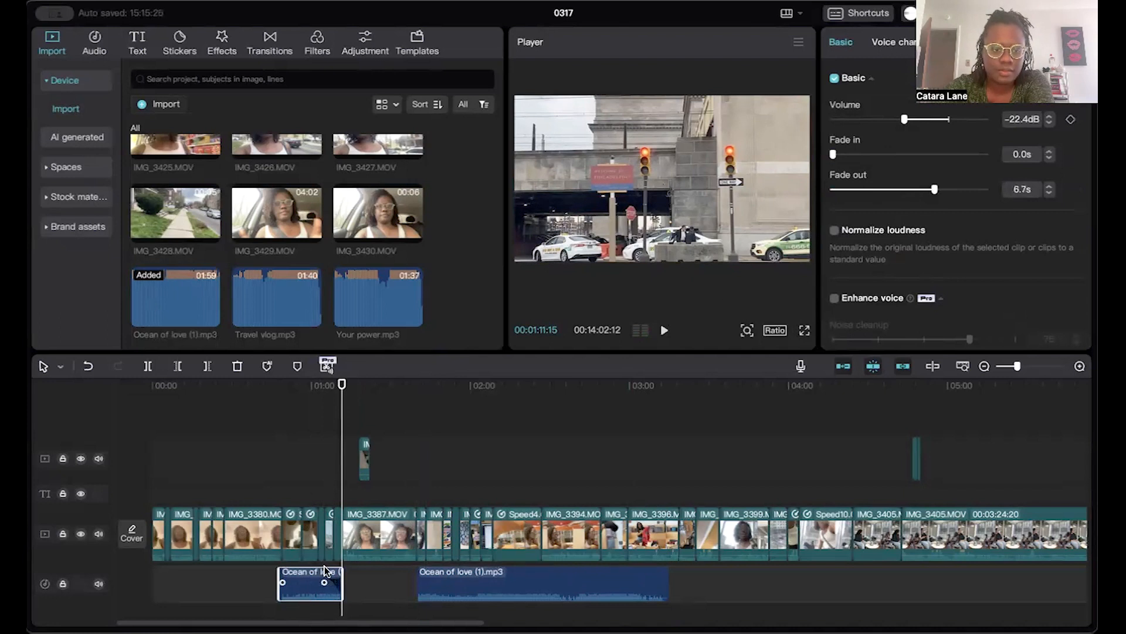
{"action": "left_click_drag", "start_coordinate": [346, 588], "coordinate": [351, 586]}
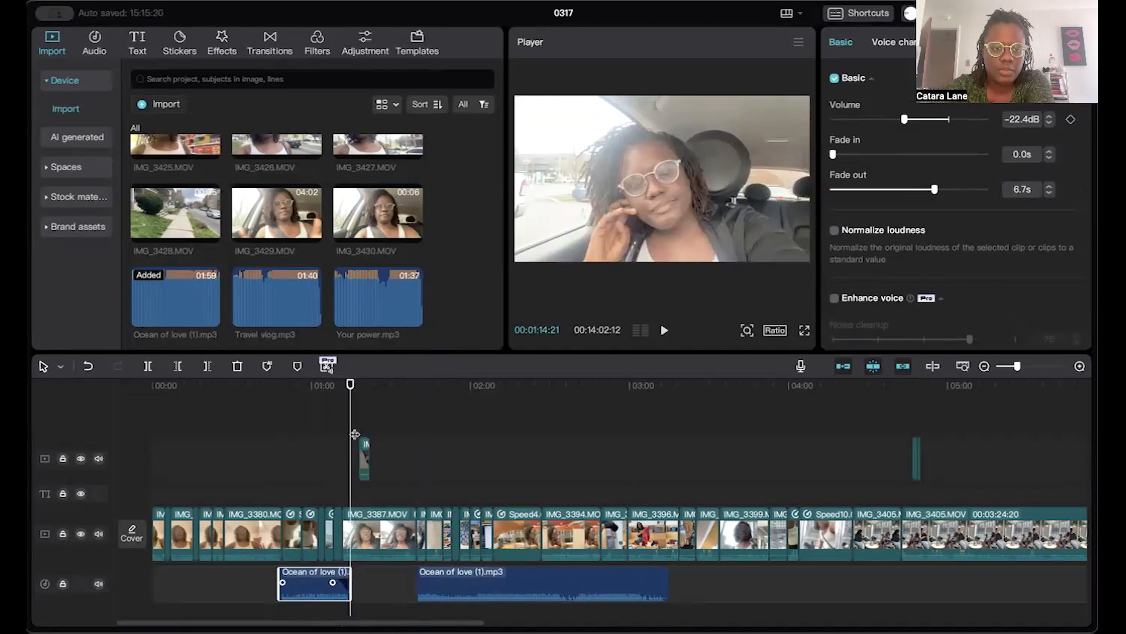
{"action": "left_click", "coordinate": [335, 424]}
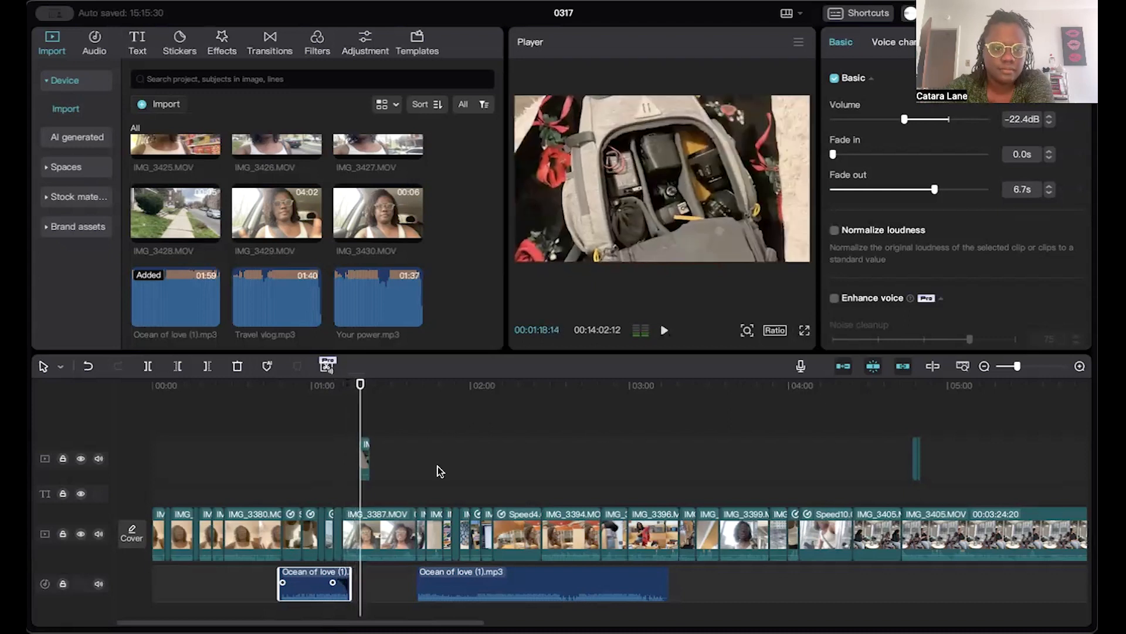
Step: Move the last Ocean of love (1).mp3 part to about 02:51, and give the middle part a 6.5 s fade-out
{"action": "left_click", "coordinate": [364, 457]}
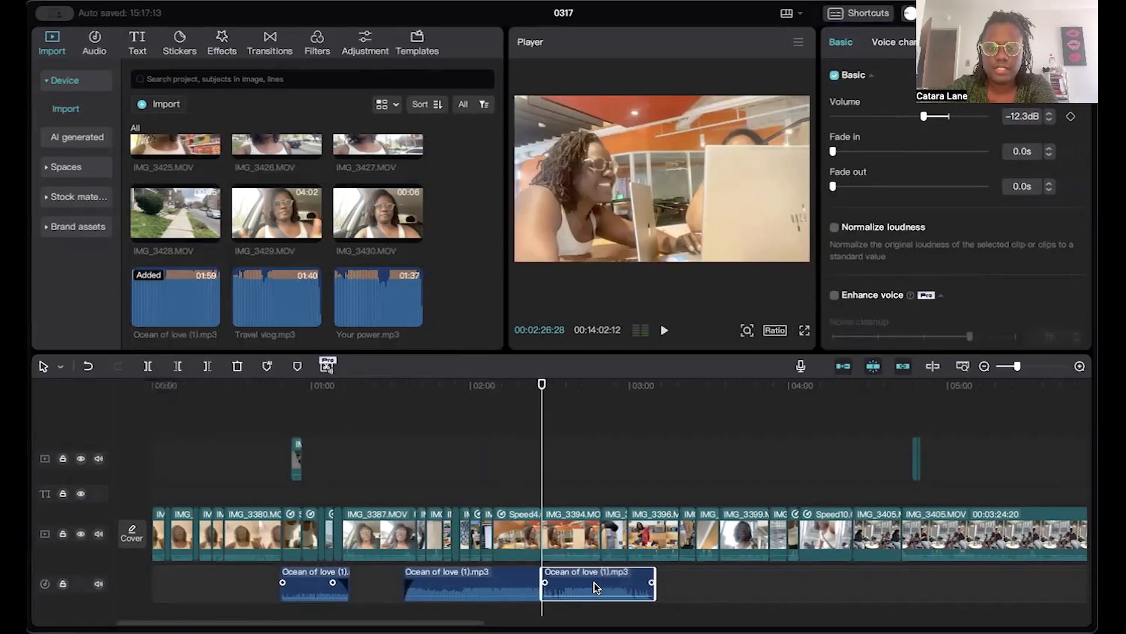
{"action": "left_click_drag", "start_coordinate": [594, 583], "coordinate": [656, 580]}
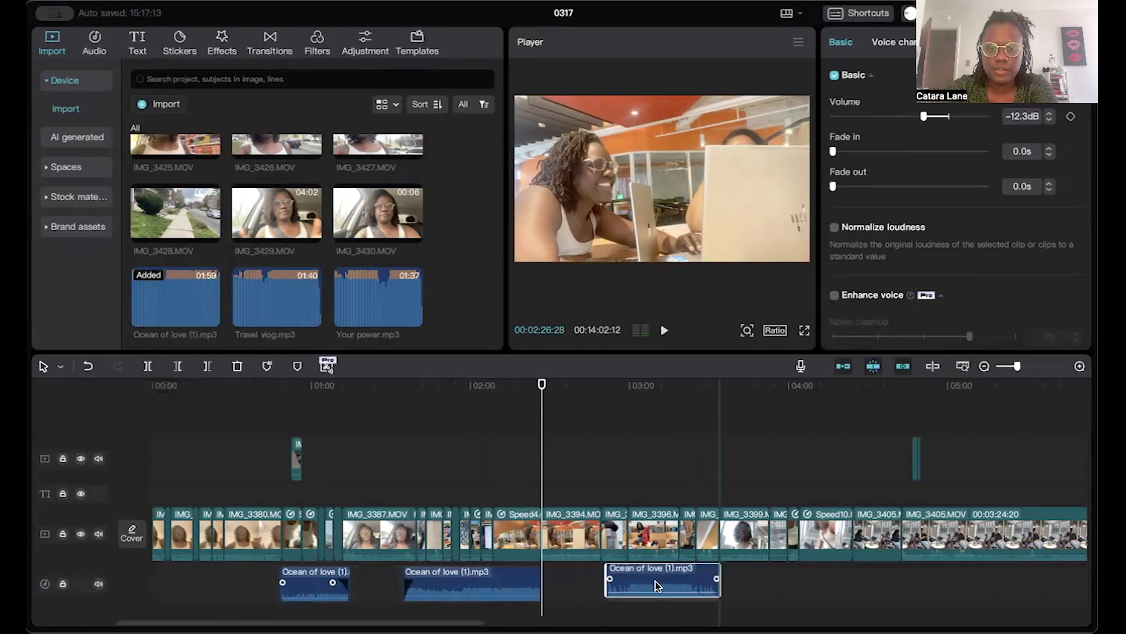
{"action": "left_click", "coordinate": [491, 578]}
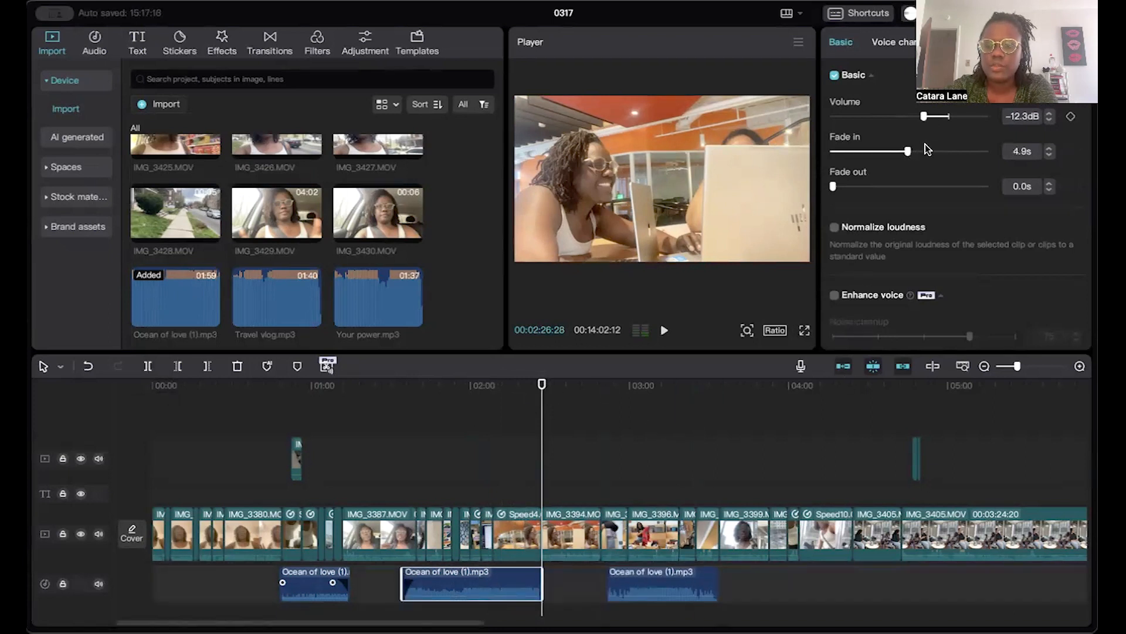
{"action": "left_click_drag", "start_coordinate": [846, 186], "coordinate": [932, 186]}
{"action": "left_click", "coordinate": [663, 329]}
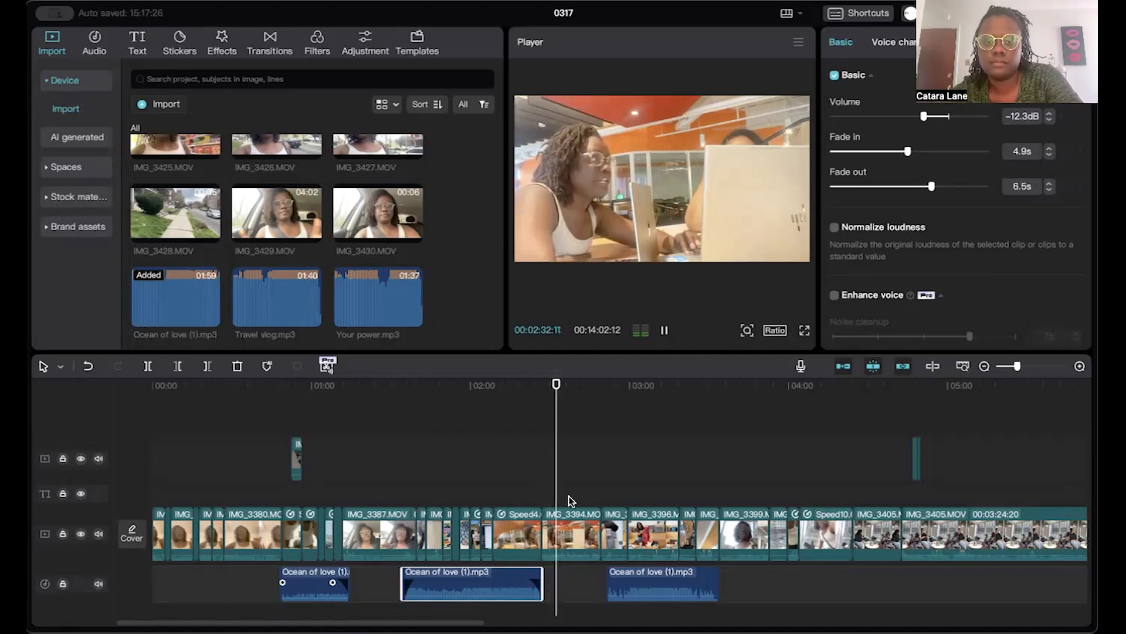
Step: Look through the video settings of the IMG_3394.MOV clip, from Transform down to Camera tracking
{"action": "left_click", "coordinate": [568, 528]}
{"action": "scroll", "coordinate": [932, 186], "scroll_direction": "down", "scroll_amount": 10}
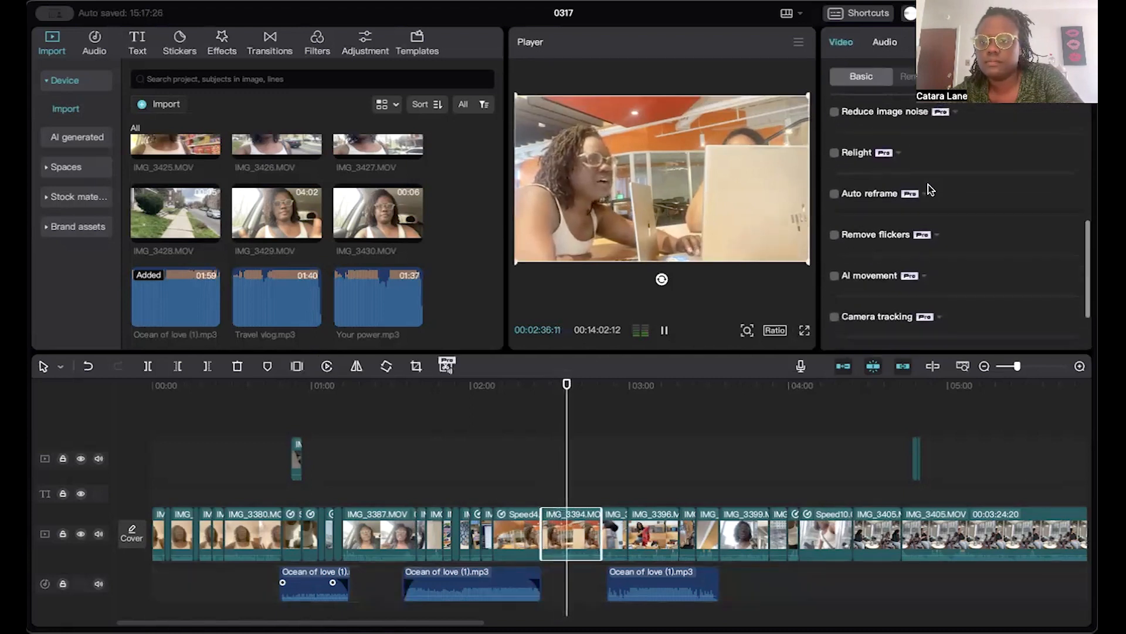
{"action": "scroll", "coordinate": [928, 189], "scroll_direction": "up", "scroll_amount": 3}
{"action": "scroll", "coordinate": [928, 189], "scroll_direction": "up", "scroll_amount": 3}
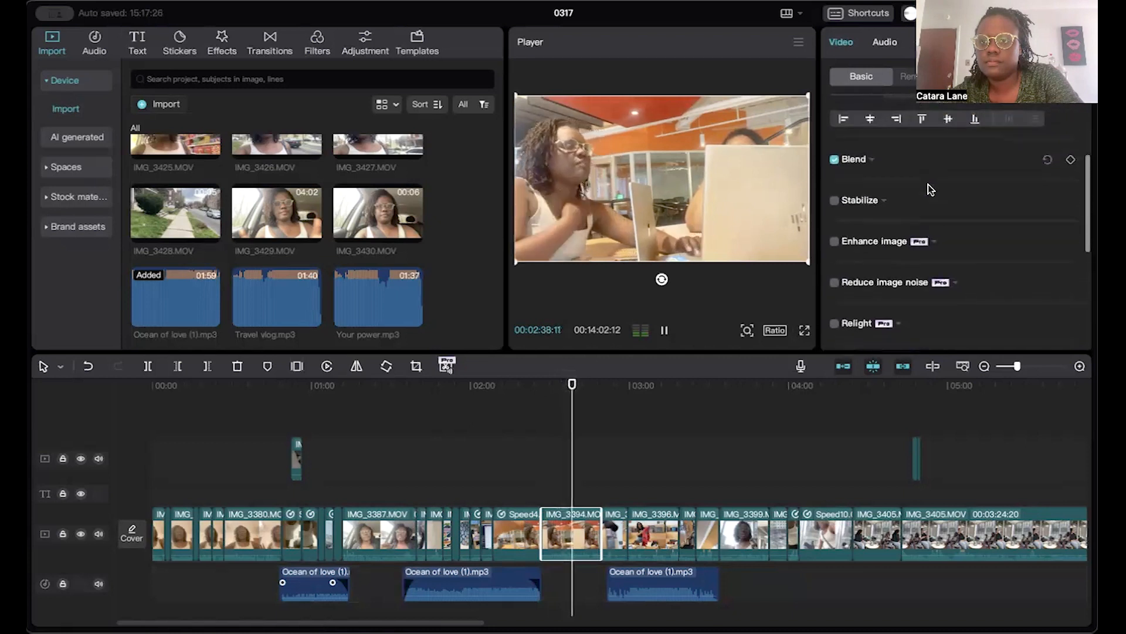
{"action": "scroll", "coordinate": [928, 189], "scroll_direction": "down", "scroll_amount": 3}
{"action": "scroll", "coordinate": [929, 188], "scroll_direction": "down", "scroll_amount": 3}
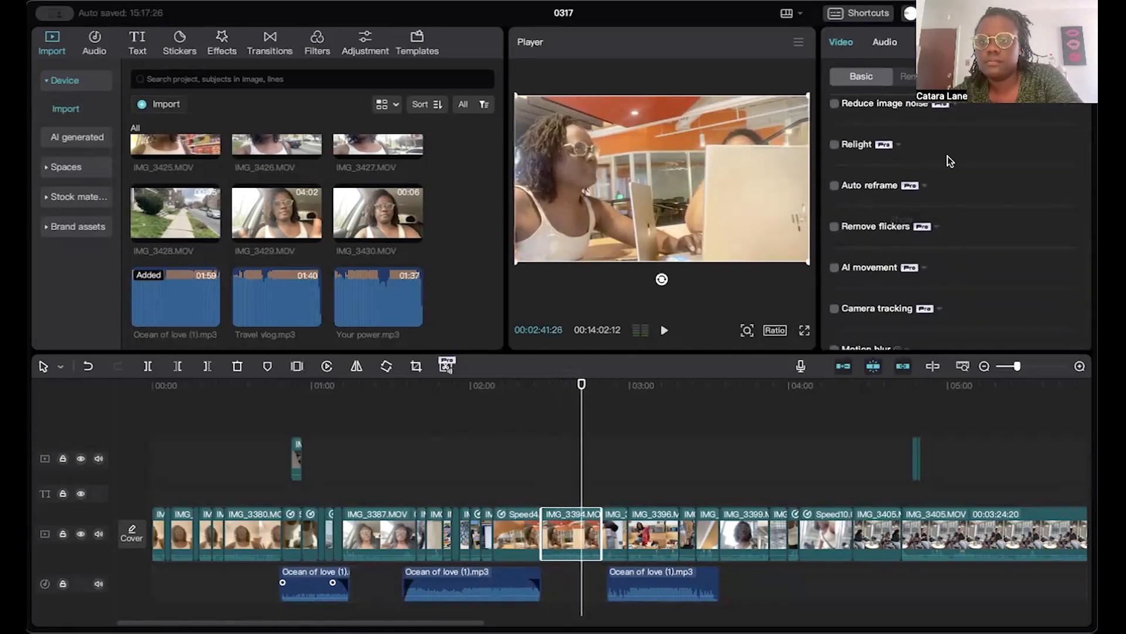
{"action": "scroll", "coordinate": [950, 162], "scroll_direction": "up", "scroll_amount": 2}
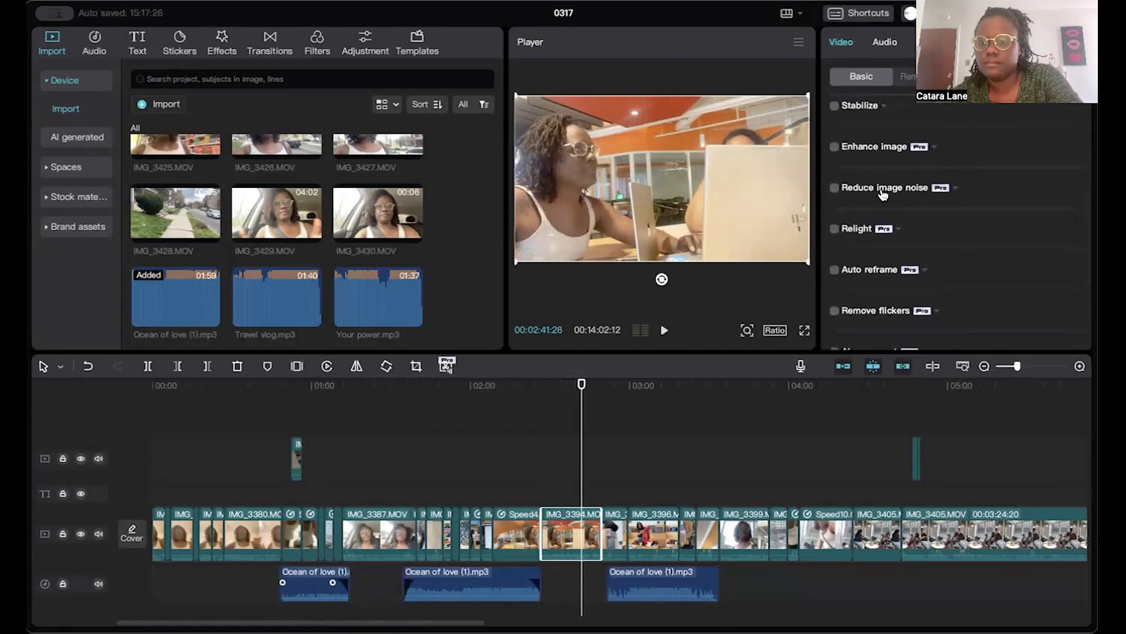
{"action": "scroll", "coordinate": [883, 195], "scroll_direction": "up", "scroll_amount": 2}
{"action": "scroll", "coordinate": [883, 195], "scroll_direction": "down", "scroll_amount": 3}
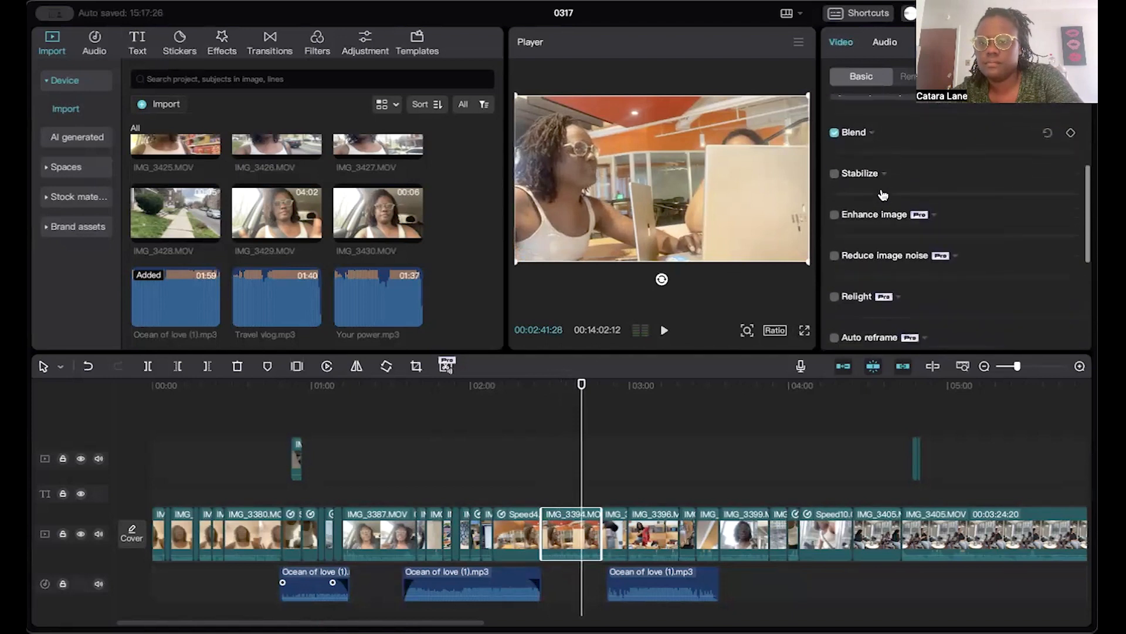
{"action": "scroll", "coordinate": [884, 195], "scroll_direction": "down", "scroll_amount": 3}
{"action": "scroll", "coordinate": [883, 194], "scroll_direction": "up", "scroll_amount": 8}
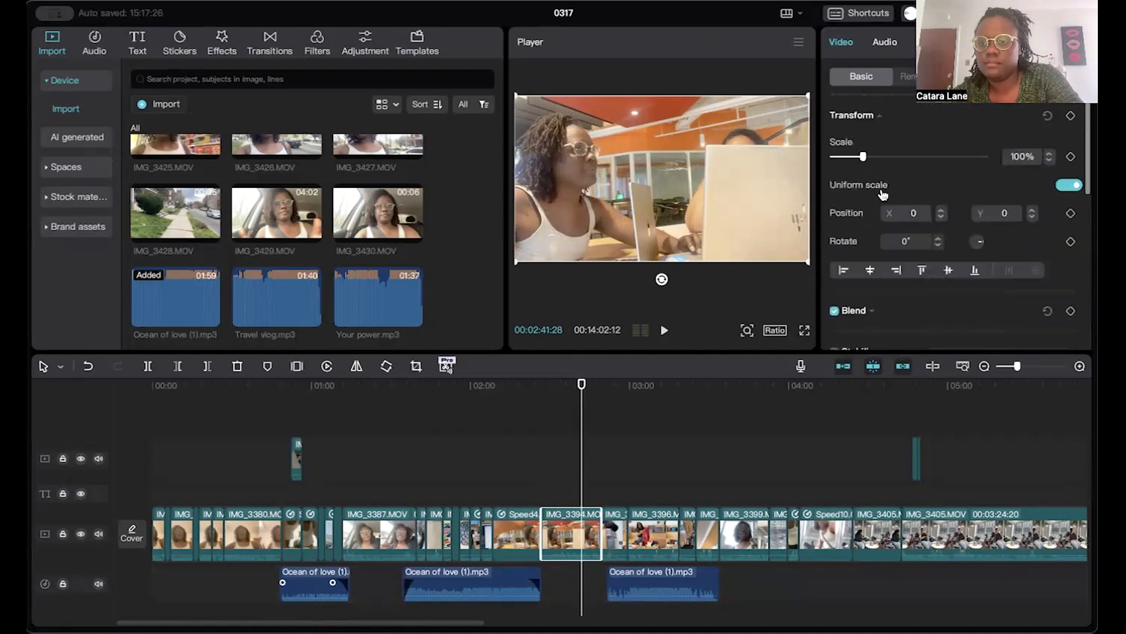
{"action": "scroll", "coordinate": [884, 195], "scroll_direction": "down", "scroll_amount": 3}
Step: Turn on Vocal isolation in the audio settings of the IMG_3394.MOV clip
{"action": "left_click", "coordinate": [885, 42]}
{"action": "scroll", "coordinate": [879, 190], "scroll_direction": "down", "scroll_amount": 1}
{"action": "scroll", "coordinate": [879, 190], "scroll_direction": "down", "scroll_amount": 4}
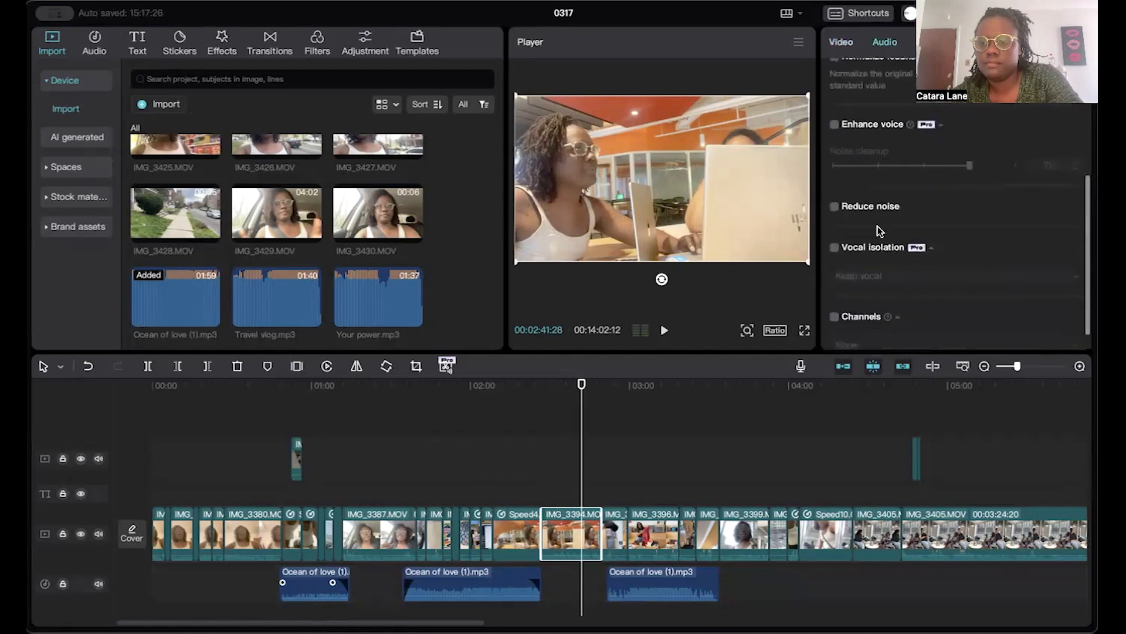
{"action": "left_click", "coordinate": [834, 248]}
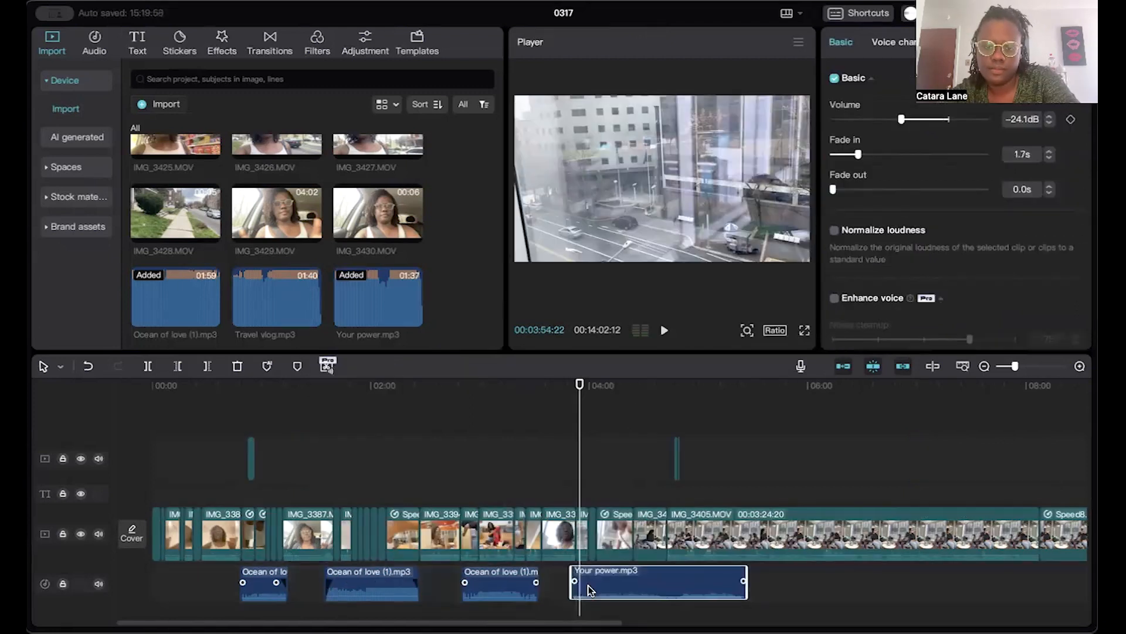
Step: Raise the volume of Your power.mp3 and of the long IMG_3405.MOV interview clip
{"action": "left_click_drag", "start_coordinate": [900, 120], "coordinate": [929, 120]}
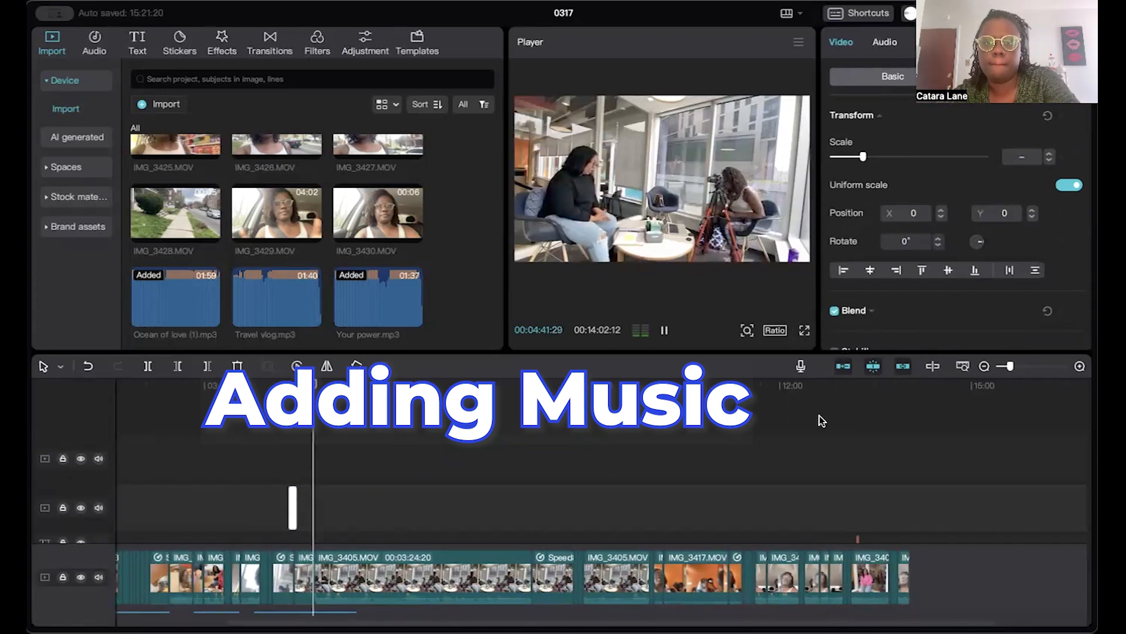
{"action": "scroll", "coordinate": [822, 421], "scroll_direction": "down", "scroll_amount": 3}
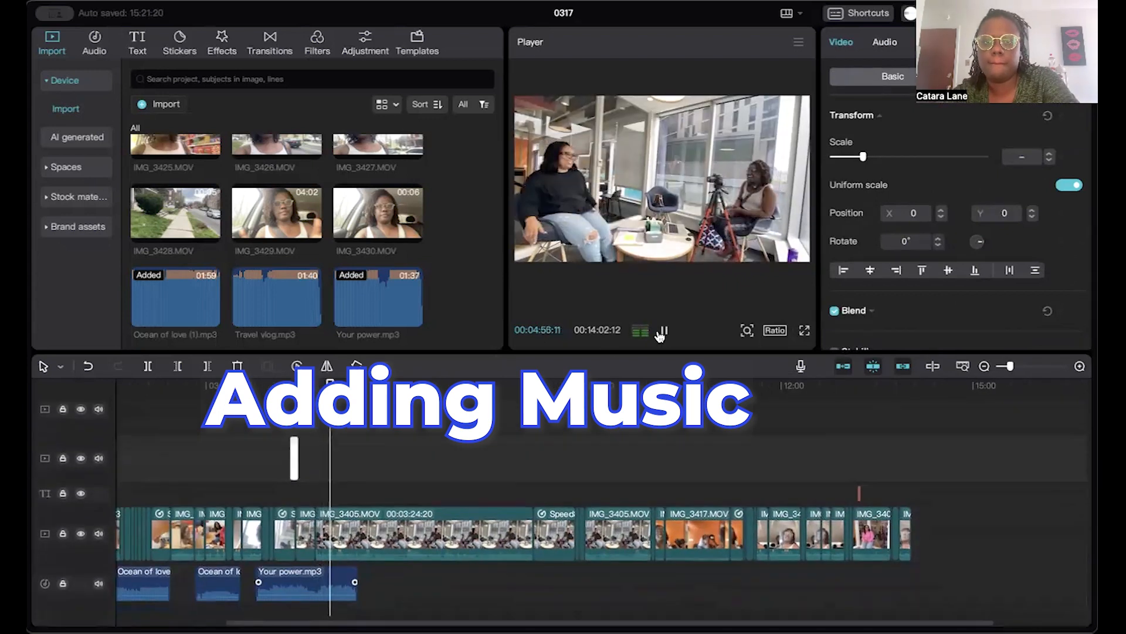
{"action": "left_click", "coordinate": [422, 531]}
{"action": "left_click", "coordinate": [884, 43]}
{"action": "left_click_drag", "start_coordinate": [949, 157], "coordinate": [972, 157]}
{"action": "left_click_drag", "start_coordinate": [1010, 366], "coordinate": [1005, 369]}
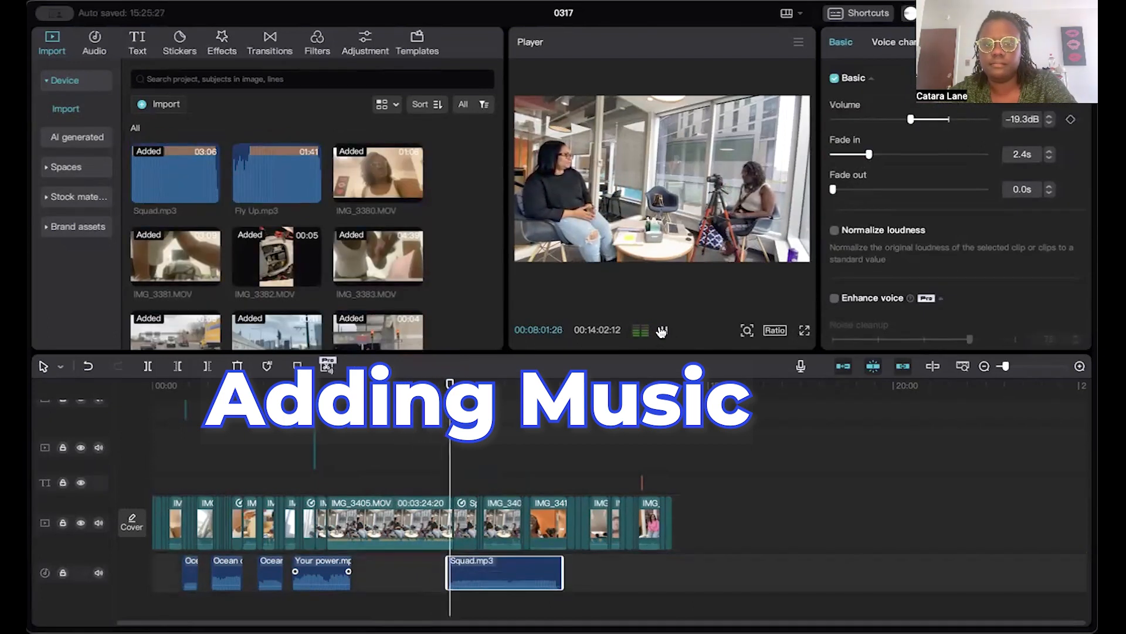
Step: Play back the second IMG_3405.MOV interview clip with the Squad.mp3 music from the clip's start
{"action": "scroll", "coordinate": [589, 526], "scroll_direction": "up", "scroll_amount": 3}
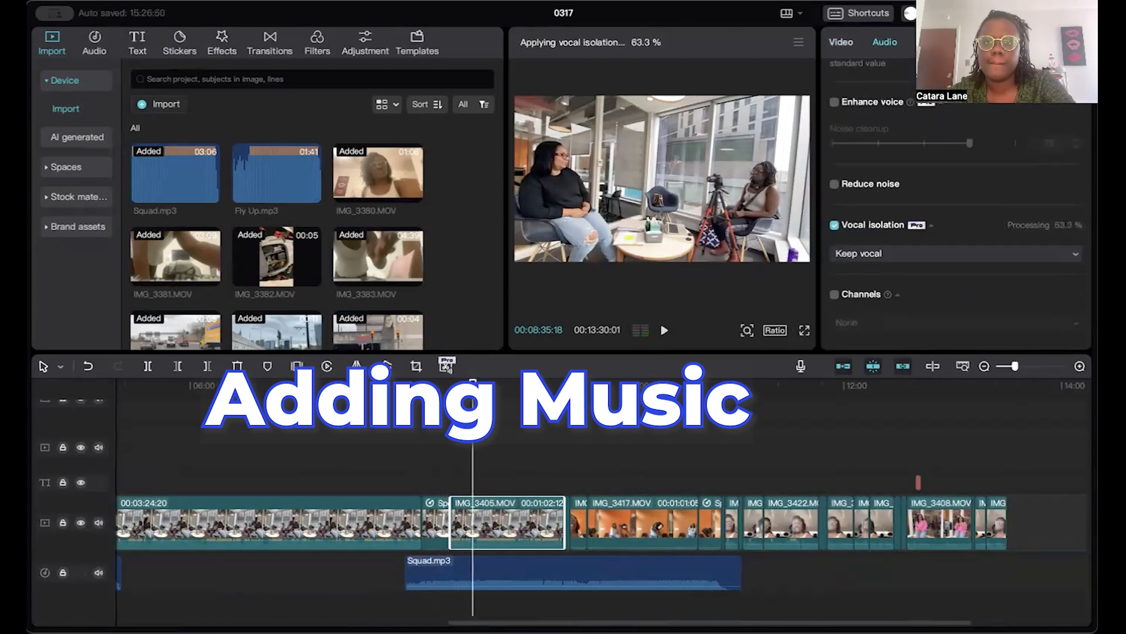
{"action": "left_click", "coordinate": [452, 470]}
{"action": "left_click", "coordinate": [665, 330]}
Step: Delete the part of Squad.mp3 that follows 00:10:13:00 and play back the timeline
{"action": "left_click_drag", "start_coordinate": [1015, 367], "coordinate": [1009, 366]}
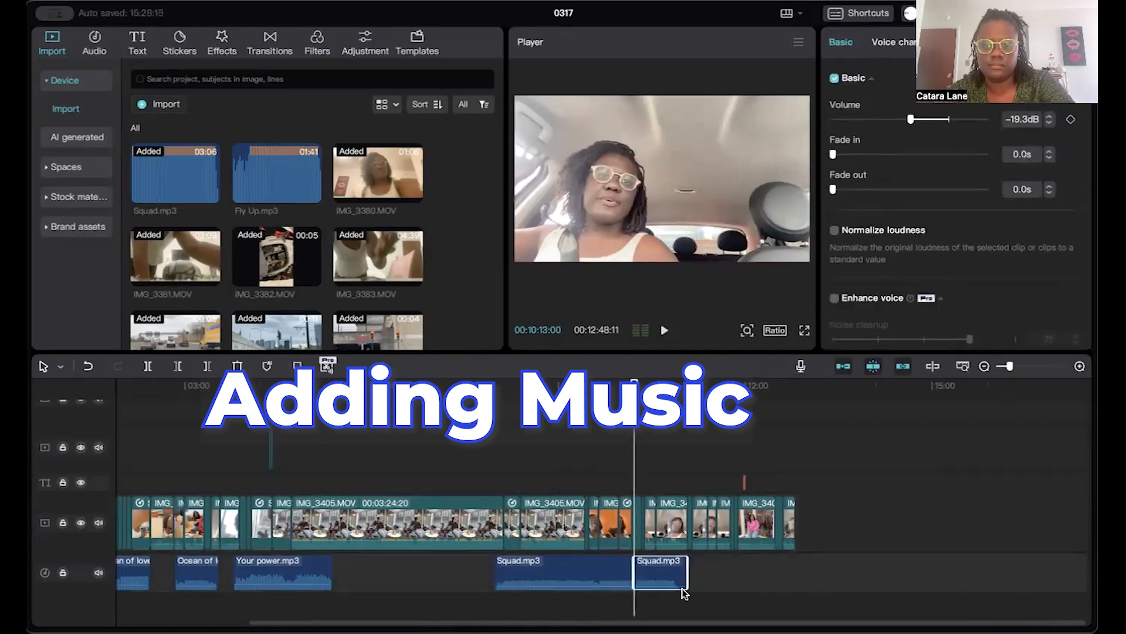
{"action": "key", "text": "Delete"}
{"action": "left_click", "coordinate": [666, 332]}
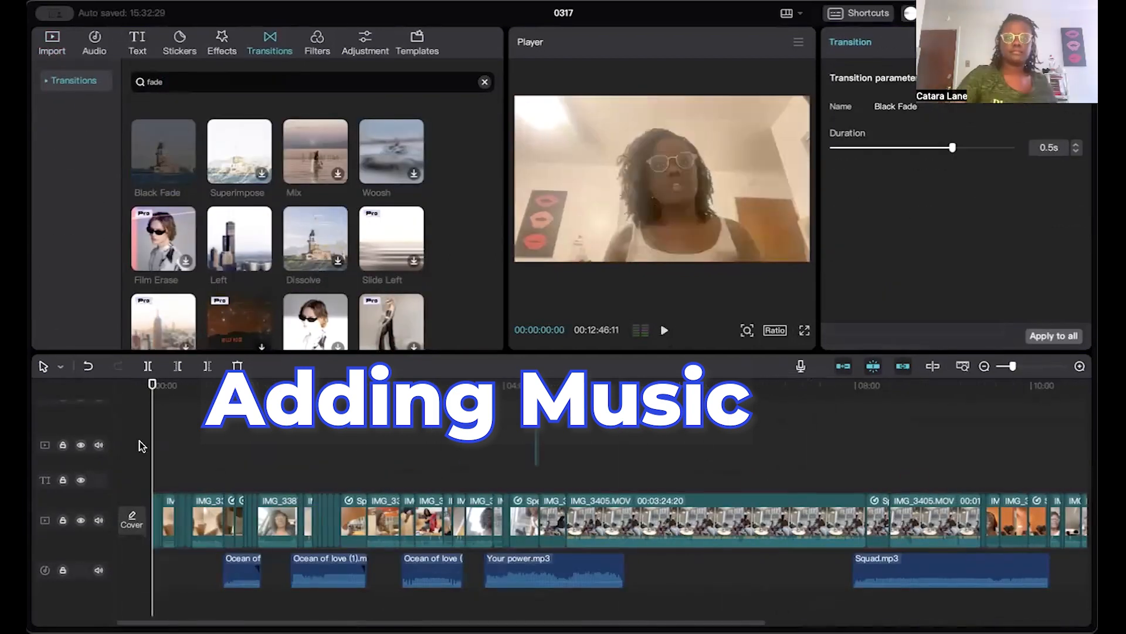
Step: Record a voiceover with the MacBook Air Microphone from 00:00:49:23 to 00:01:09:00 and close the recorder
{"action": "key", "text": "space"}
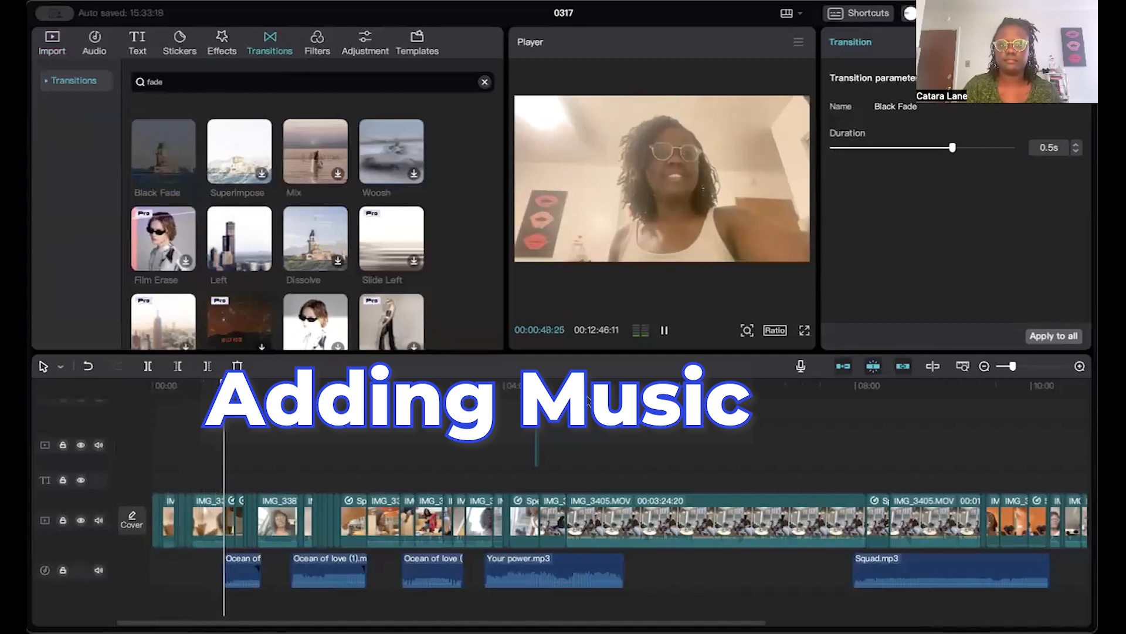
{"action": "left_click", "coordinate": [665, 331]}
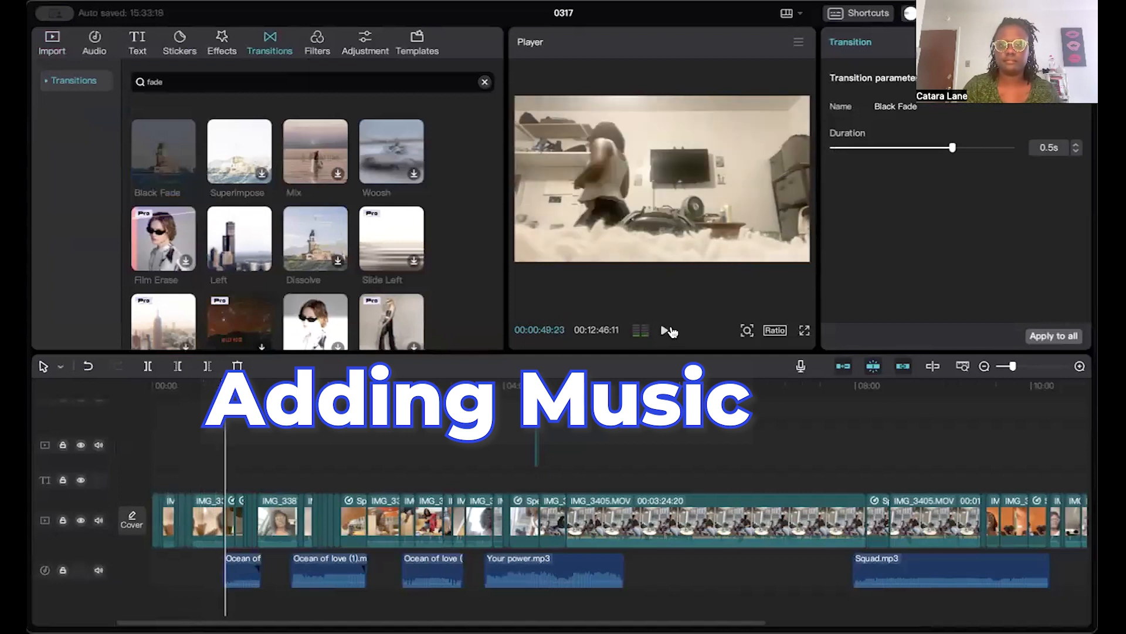
{"action": "left_click", "coordinate": [801, 367]}
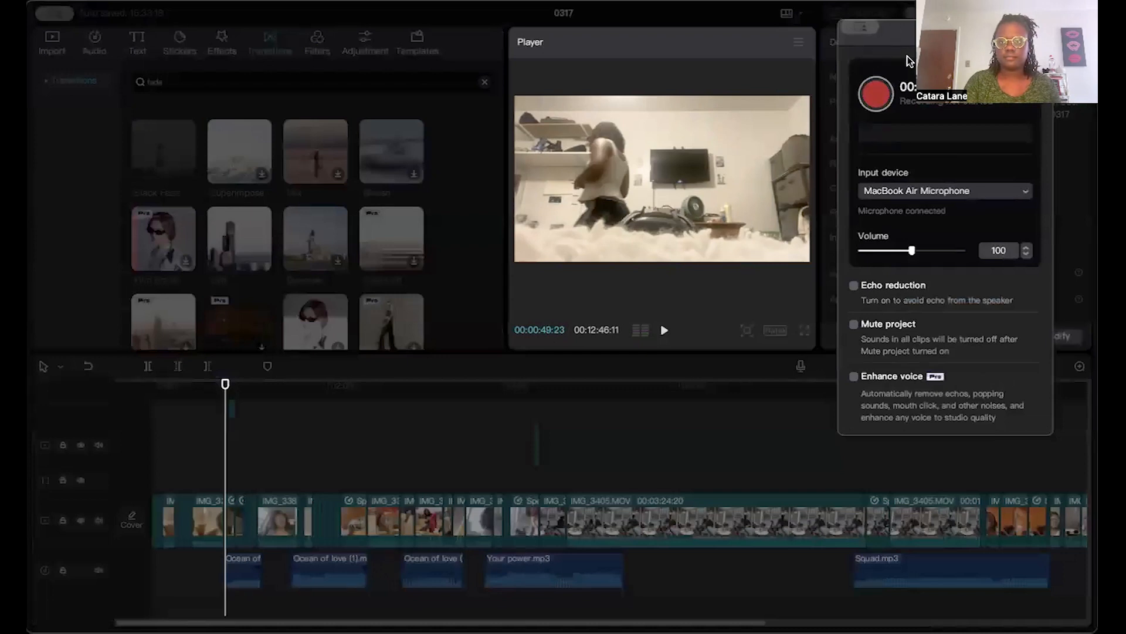
{"action": "left_click", "coordinate": [875, 88]}
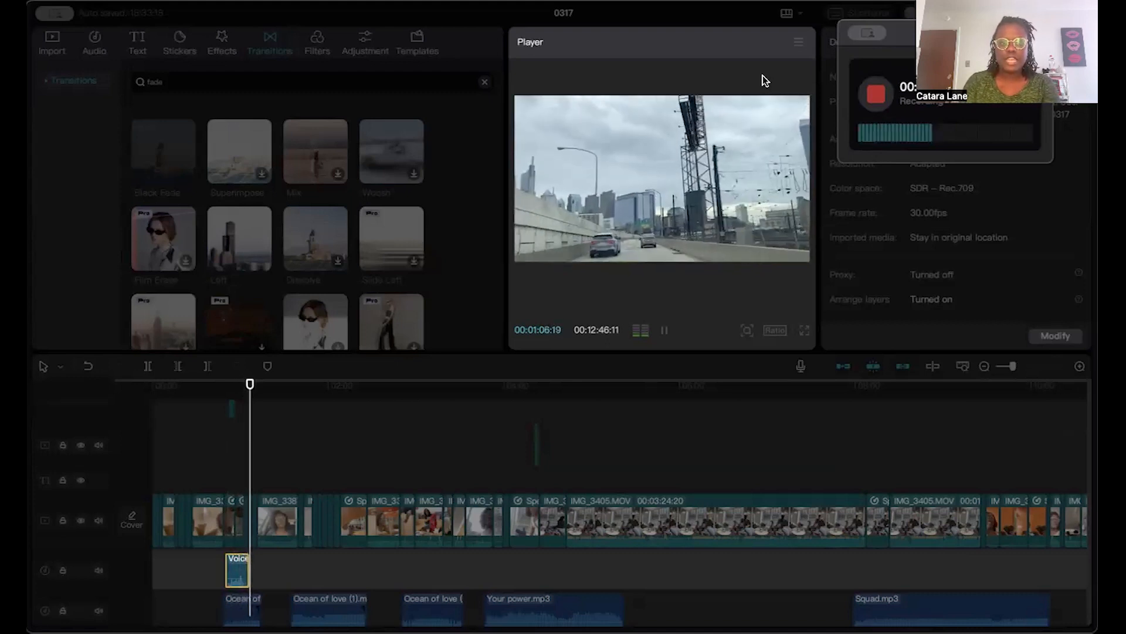
{"action": "left_click", "coordinate": [876, 94]}
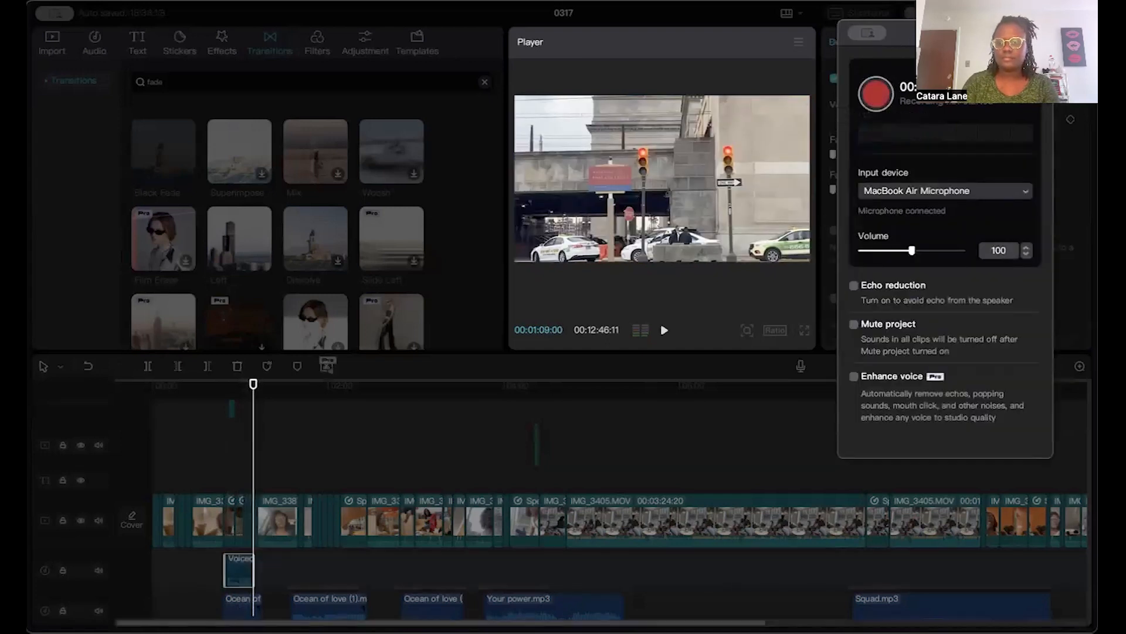
{"action": "left_click_drag", "start_coordinate": [929, 32], "coordinate": [944, 41]}
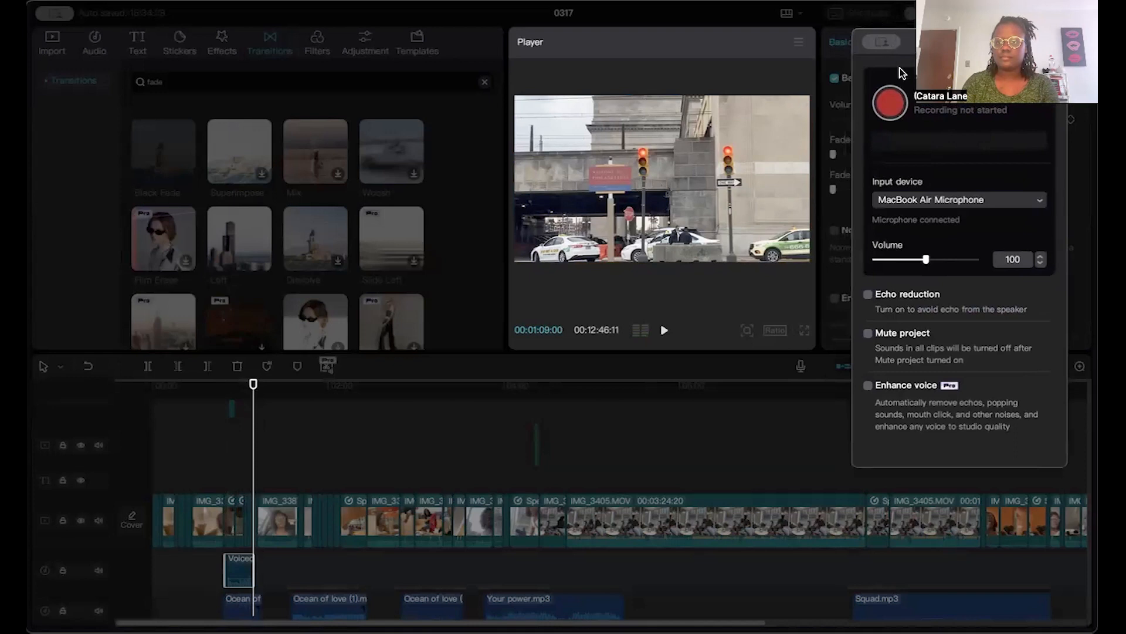
{"action": "left_click", "coordinate": [871, 42]}
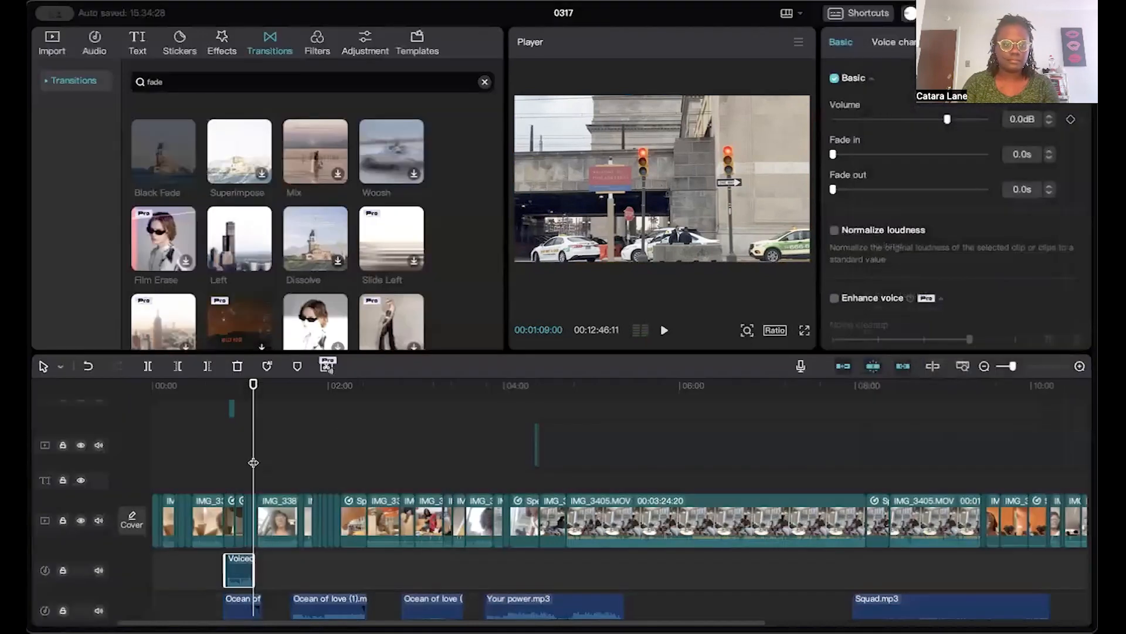
Step: Play back the voiceover from 00:00:49:23 and set its volume to 16.2 dB
{"action": "left_click_drag", "start_coordinate": [253, 462], "coordinate": [226, 467]}
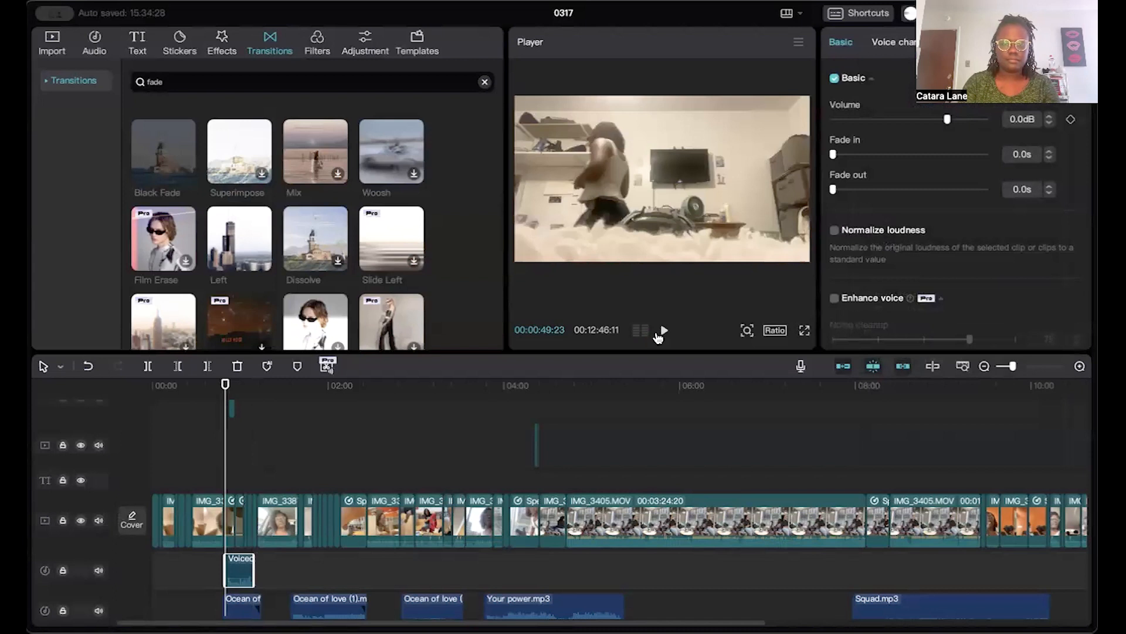
{"action": "left_click", "coordinate": [660, 332]}
{"action": "scroll", "coordinate": [669, 407], "scroll_direction": "down", "scroll_amount": 2}
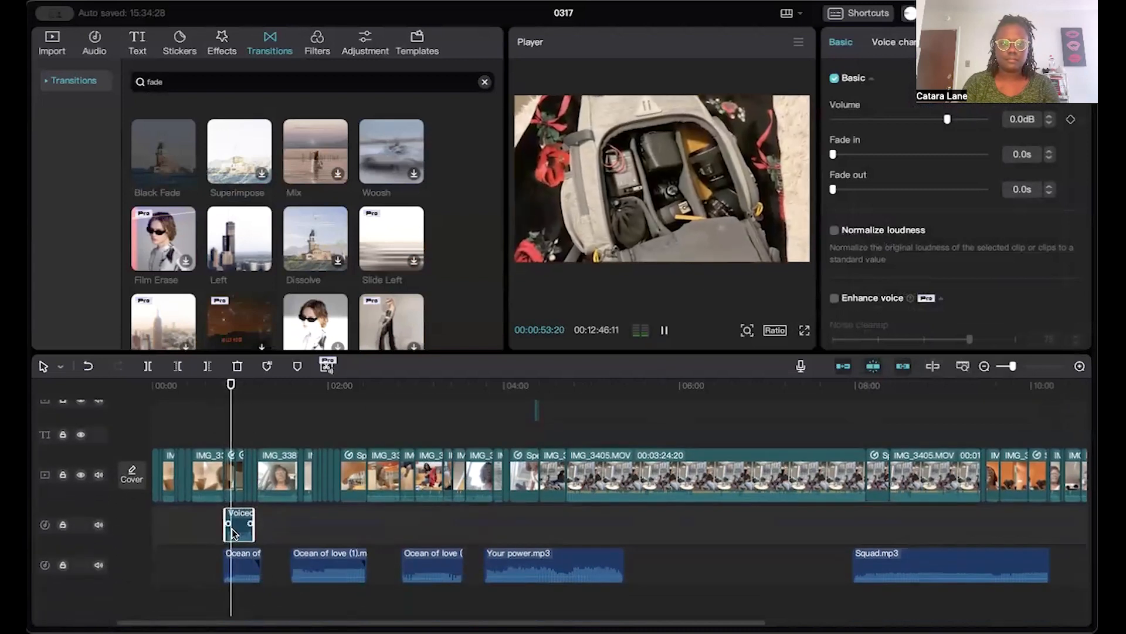
{"action": "left_click_drag", "start_coordinate": [947, 119], "coordinate": [979, 119]}
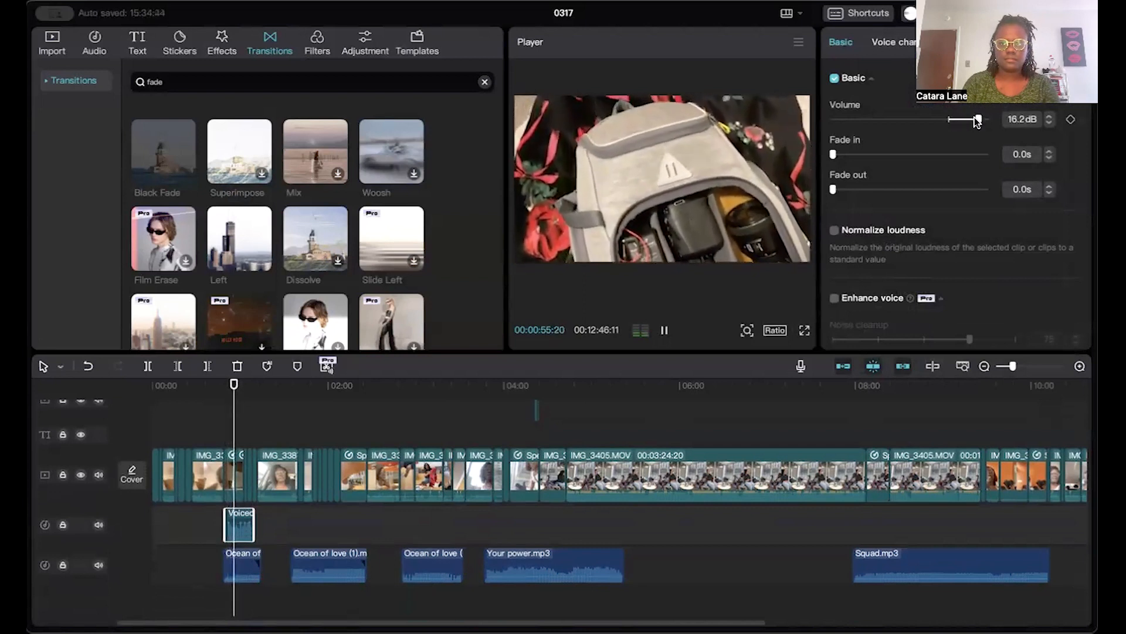
Step: Mute the music track and delete the voiceover clip
{"action": "left_click", "coordinate": [98, 564]}
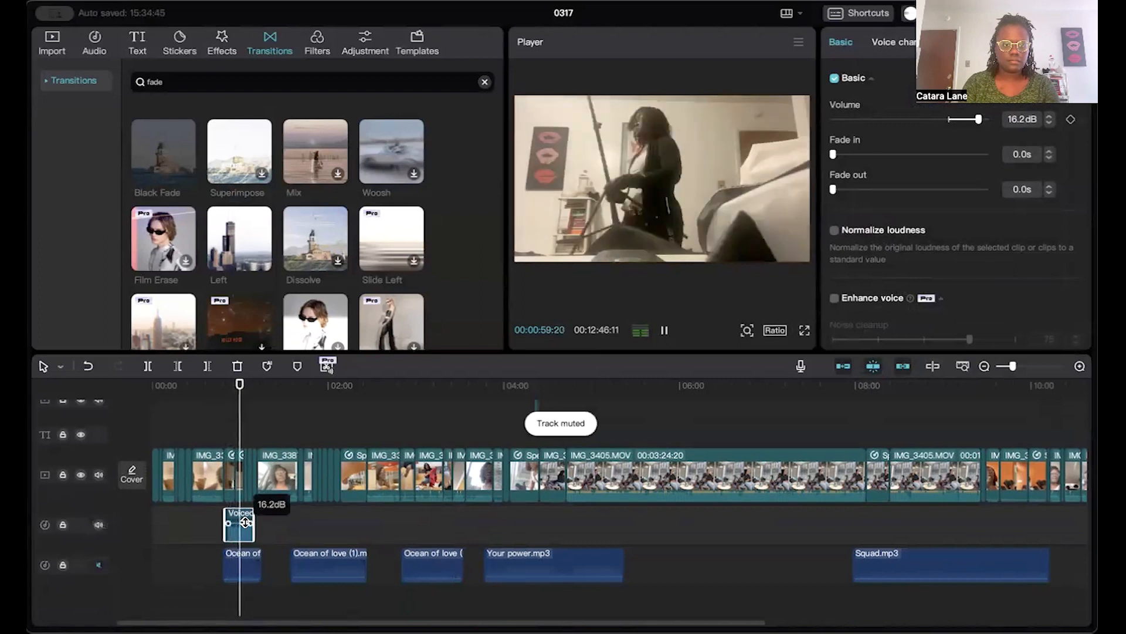
{"action": "key", "text": "Delete"}
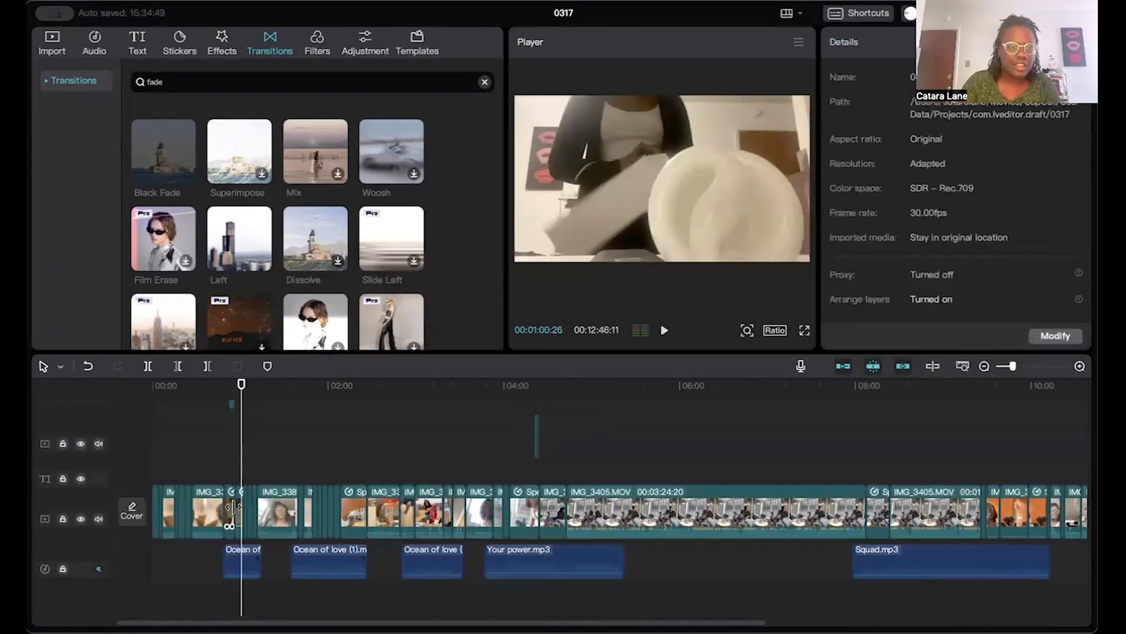
{"action": "left_click", "coordinate": [99, 569]}
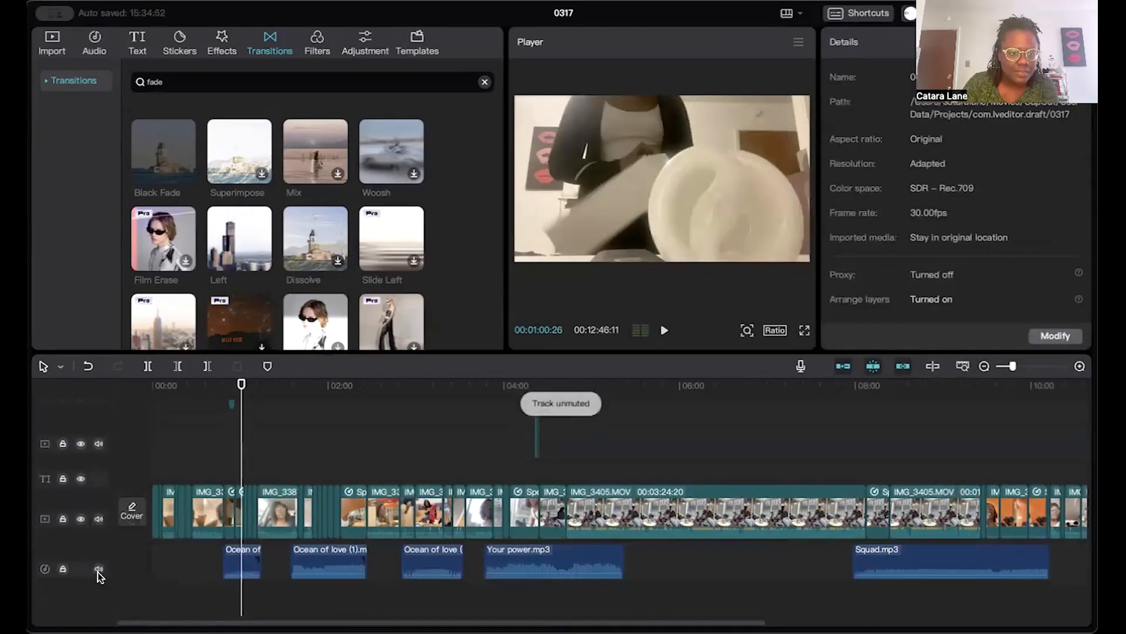
Step: Record a new voiceover with the MacBook Air Microphone from 00:00:48:00 to 00:01:12:06 and close the recorder
{"action": "mouse_move", "coordinate": [241, 456]}
{"action": "left_mouse_down"}
{"action": "mouse_move", "coordinate": [215, 458]}
{"action": "mouse_move", "coordinate": [227, 459]}
{"action": "left_mouse_up"}
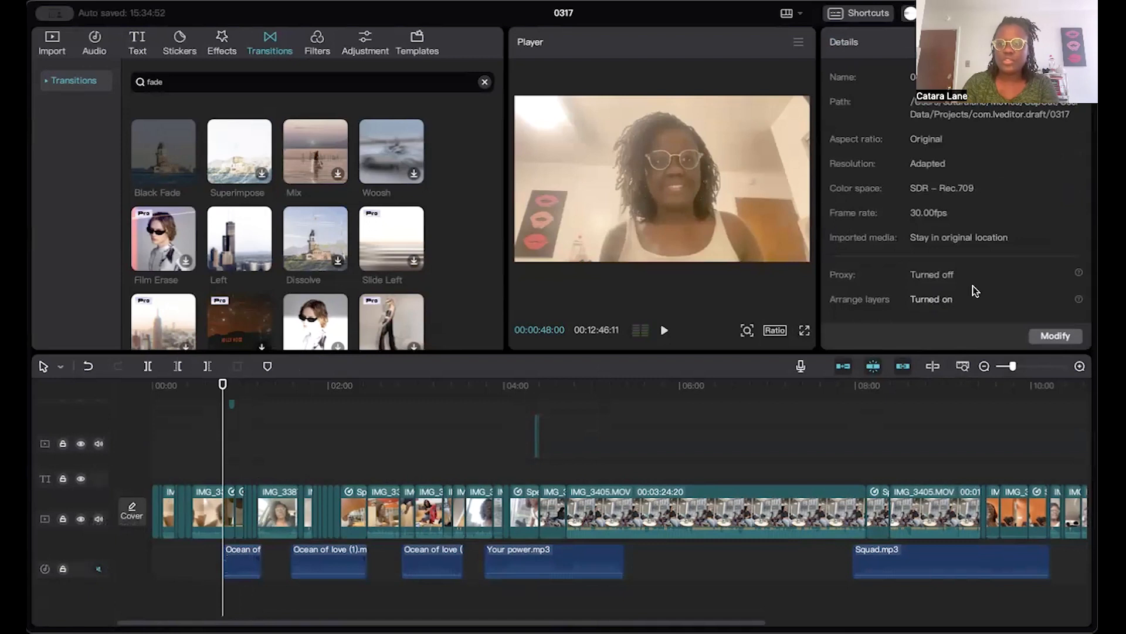
{"action": "left_click", "coordinate": [800, 366]}
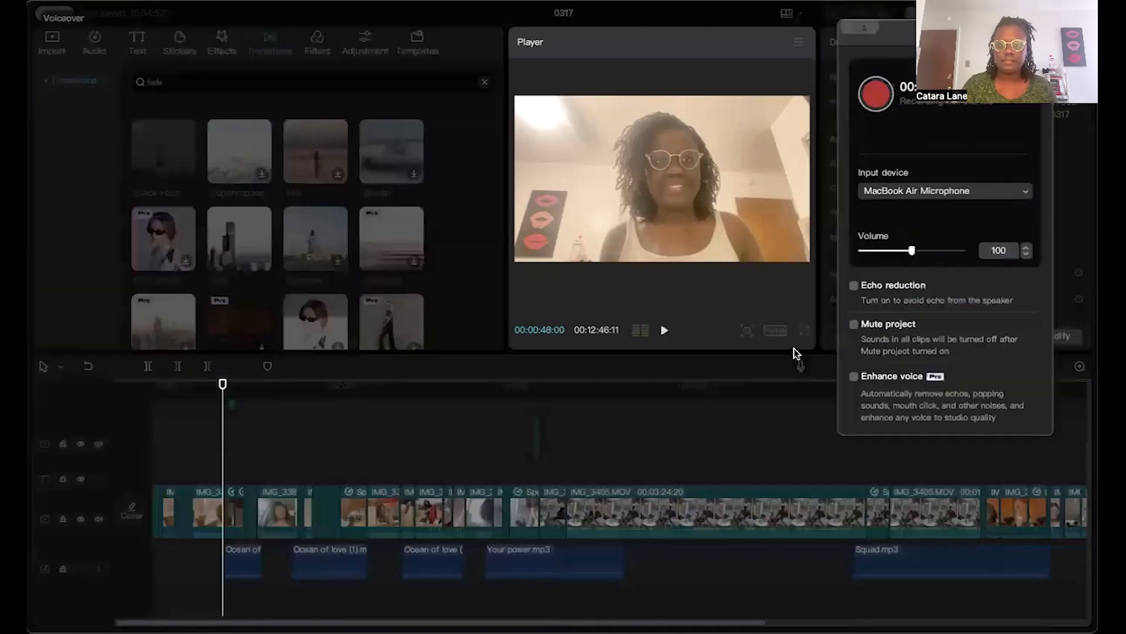
{"action": "left_click", "coordinate": [874, 93]}
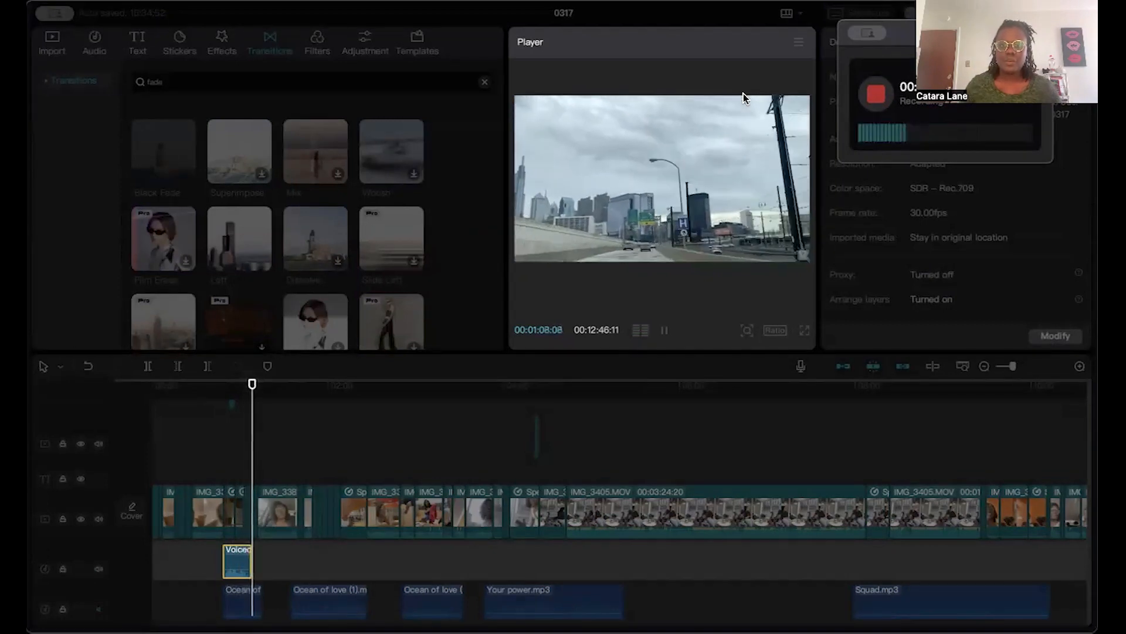
{"action": "left_click", "coordinate": [877, 98]}
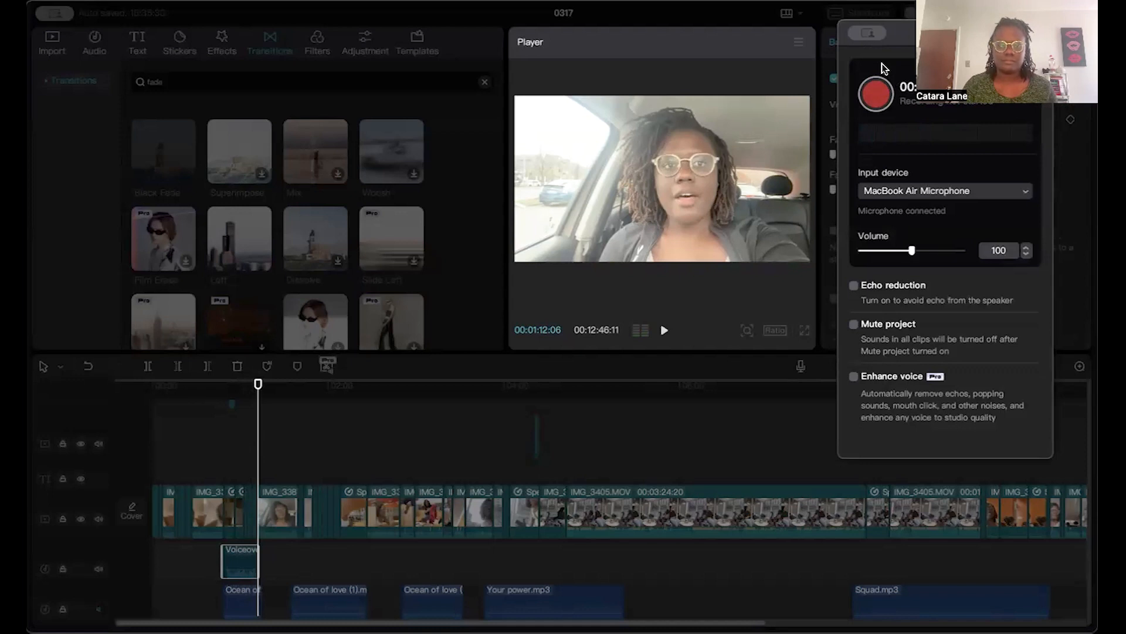
{"action": "left_click", "coordinate": [856, 33]}
Step: Set the new voiceover's volume to 10.7 dB and play back the timeline with it
{"action": "left_click_drag", "start_coordinate": [259, 447], "coordinate": [219, 455]}
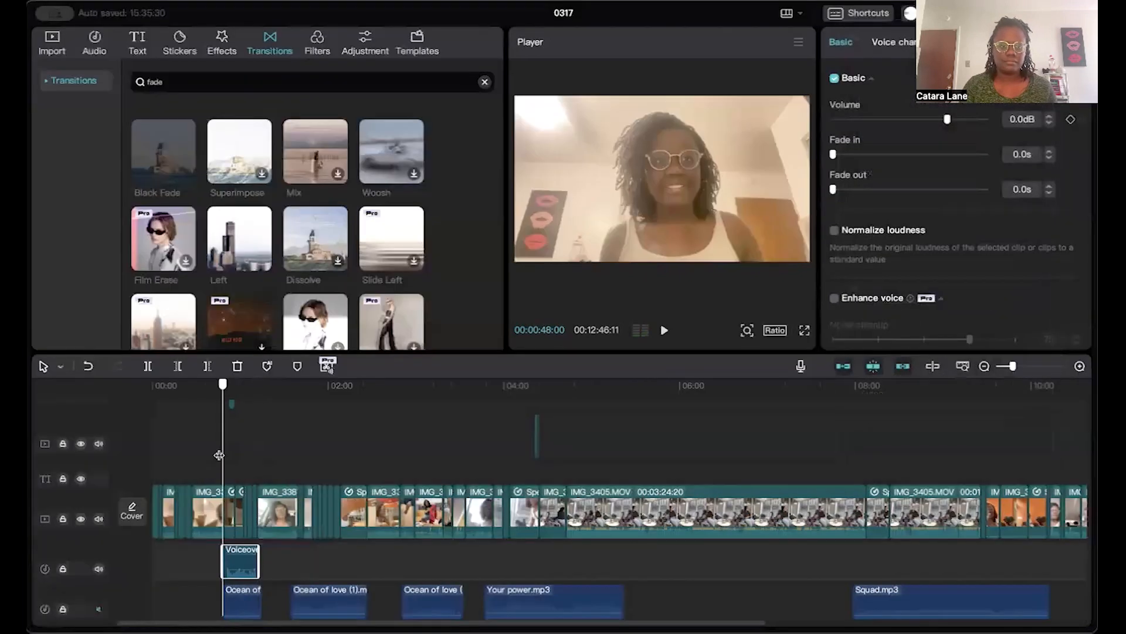
{"action": "left_click", "coordinate": [672, 332]}
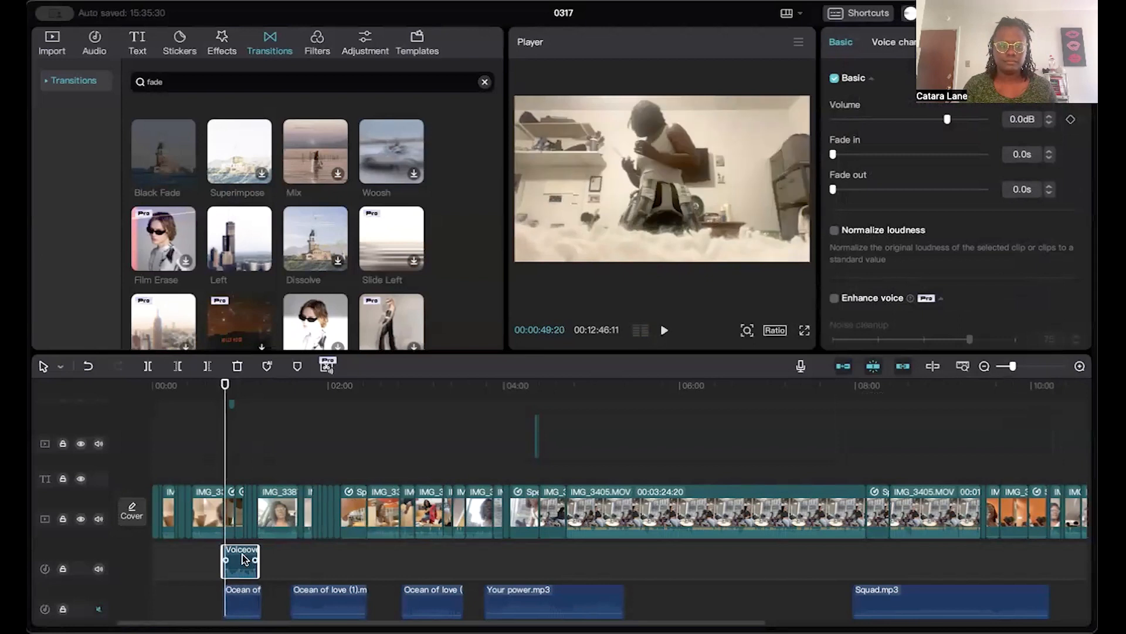
{"action": "scroll", "coordinate": [421, 554], "scroll_direction": "down", "scroll_amount": 1}
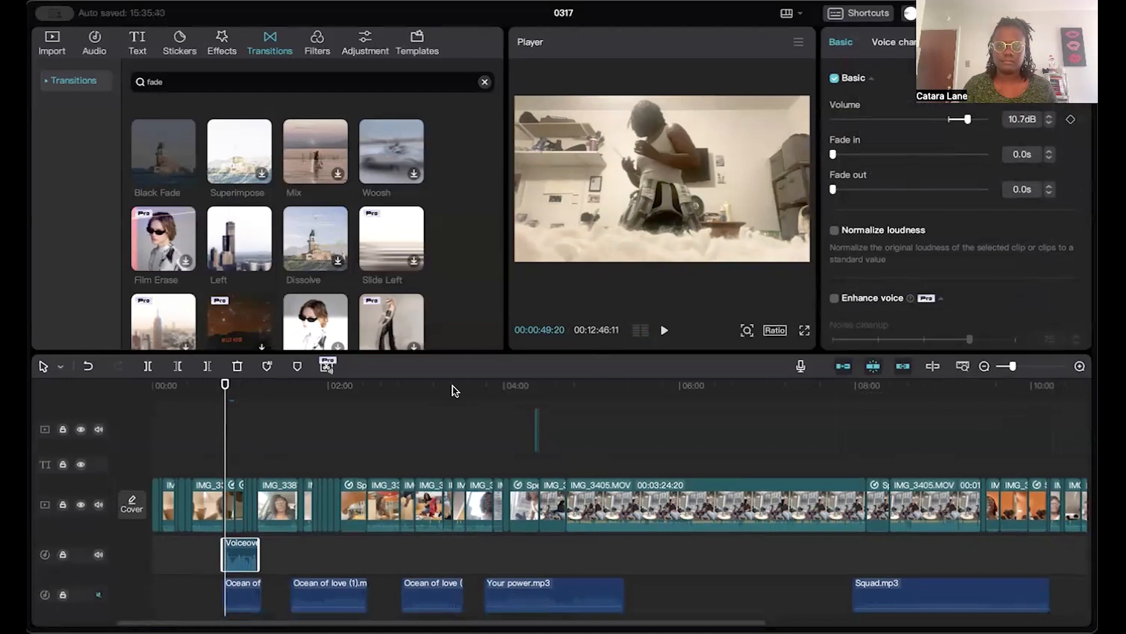
{"action": "left_click", "coordinate": [665, 332]}
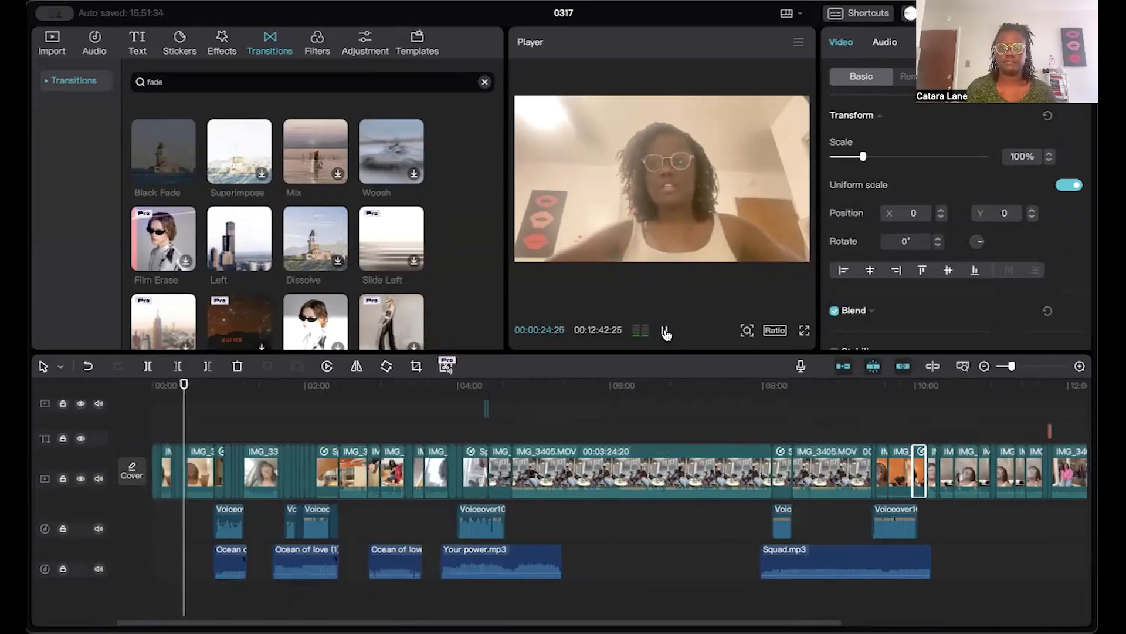
{"action": "left_click", "coordinate": [666, 332]}
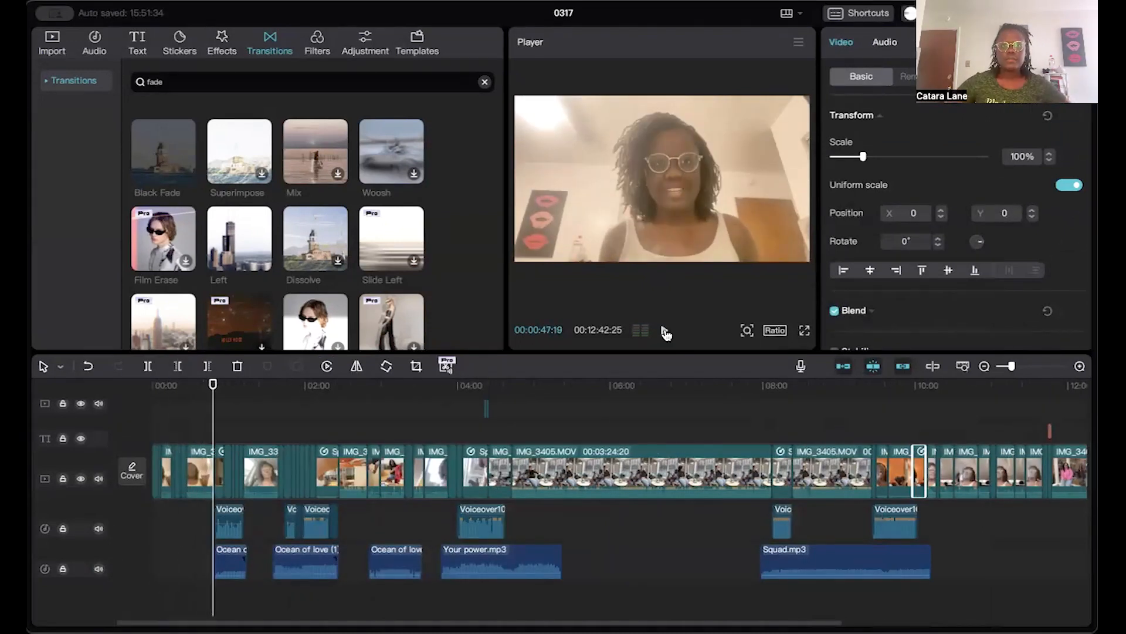